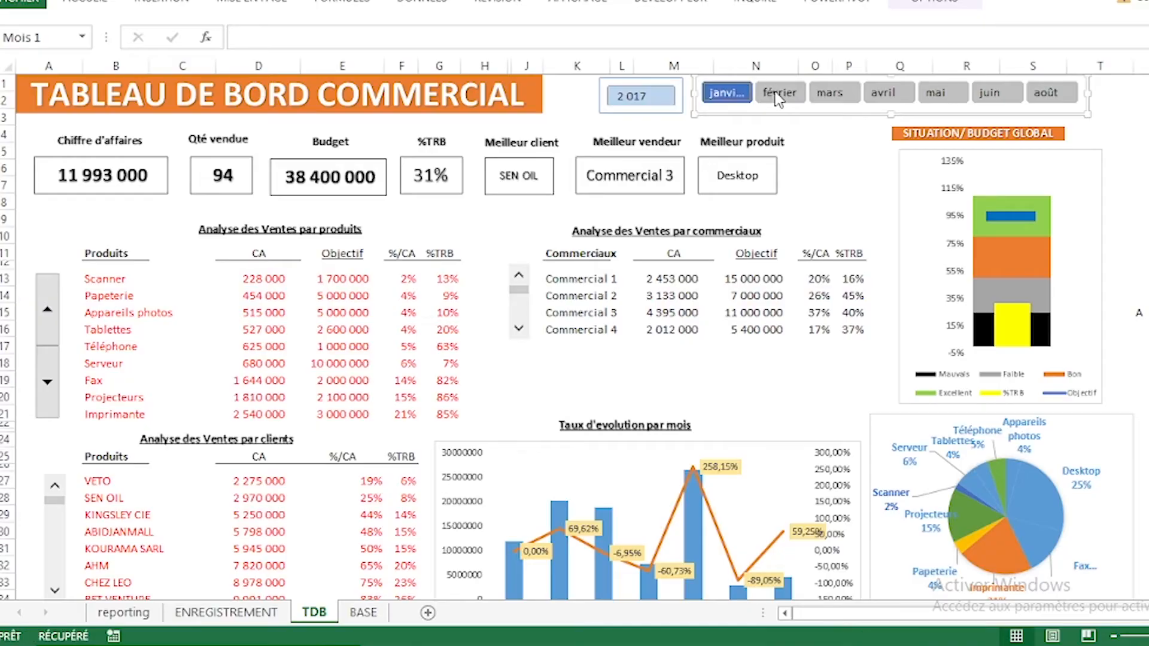
Step: Filter the commercial dashboard by the months février, mars, avril and mai in turn
left_click(779, 93)
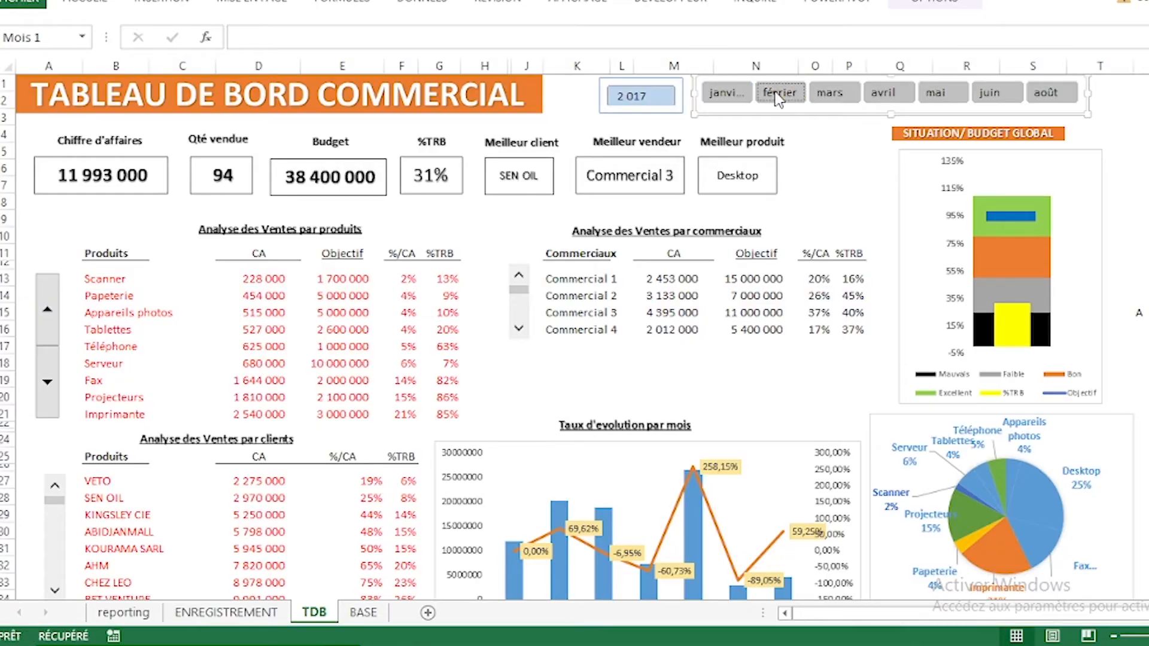
left_click(817, 96)
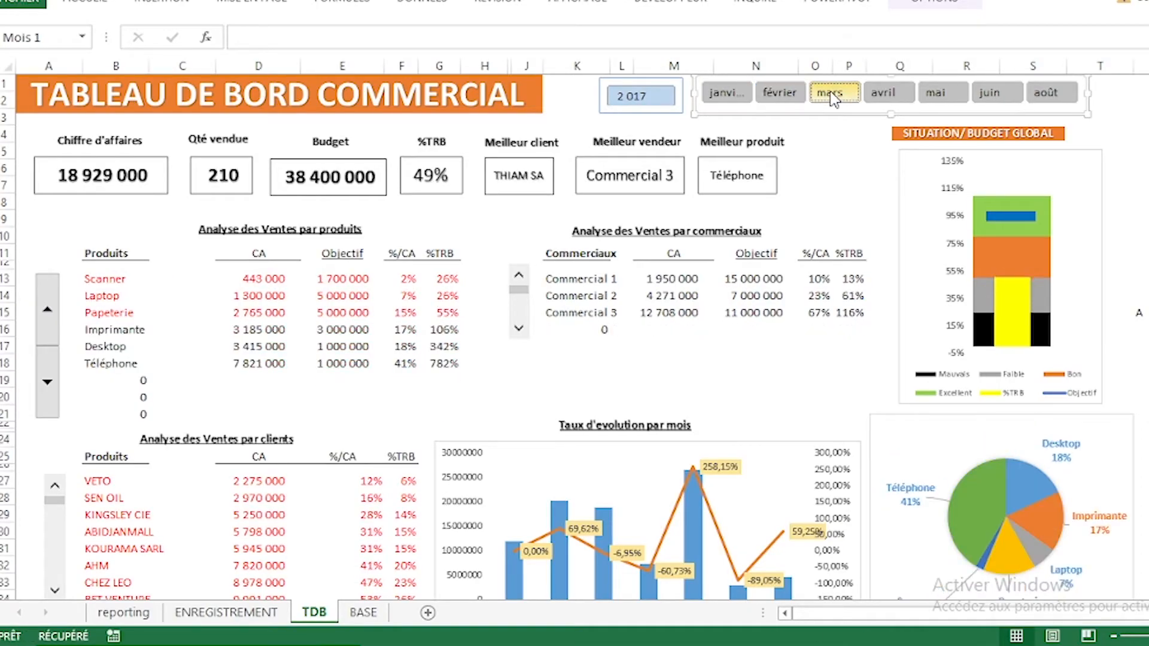
left_click(878, 96)
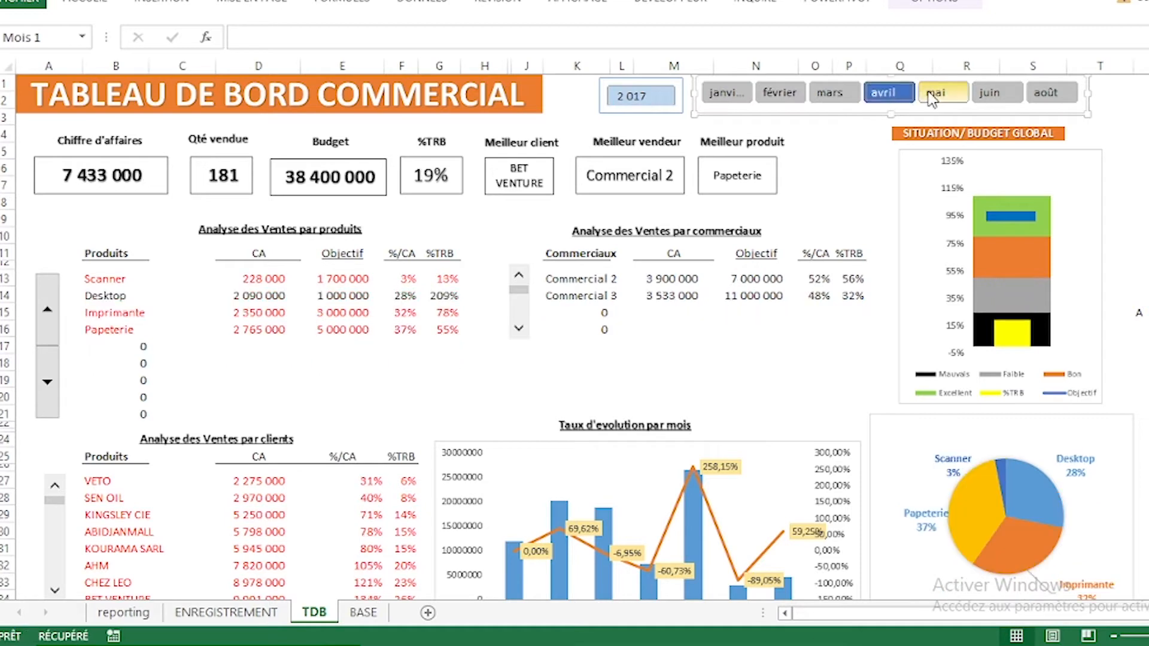
left_click(933, 94)
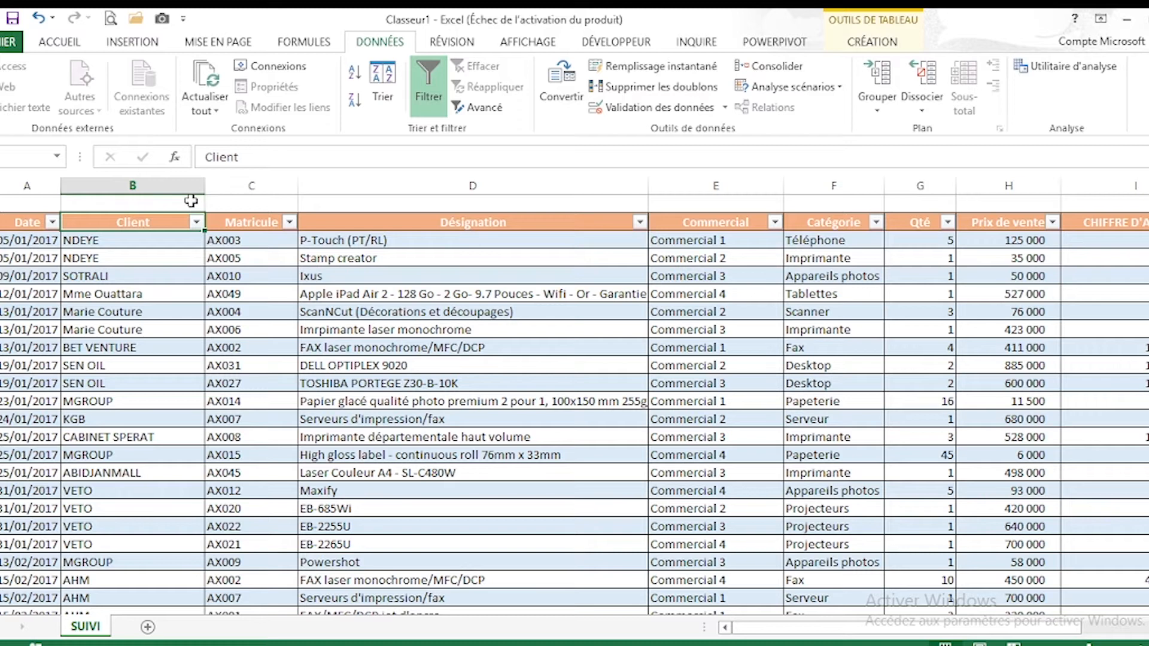
Step: Examine the Date, Client, Matricule, Désignation, Commercial and Catégorie columns of the SUIVI sales table
left_click(243, 326)
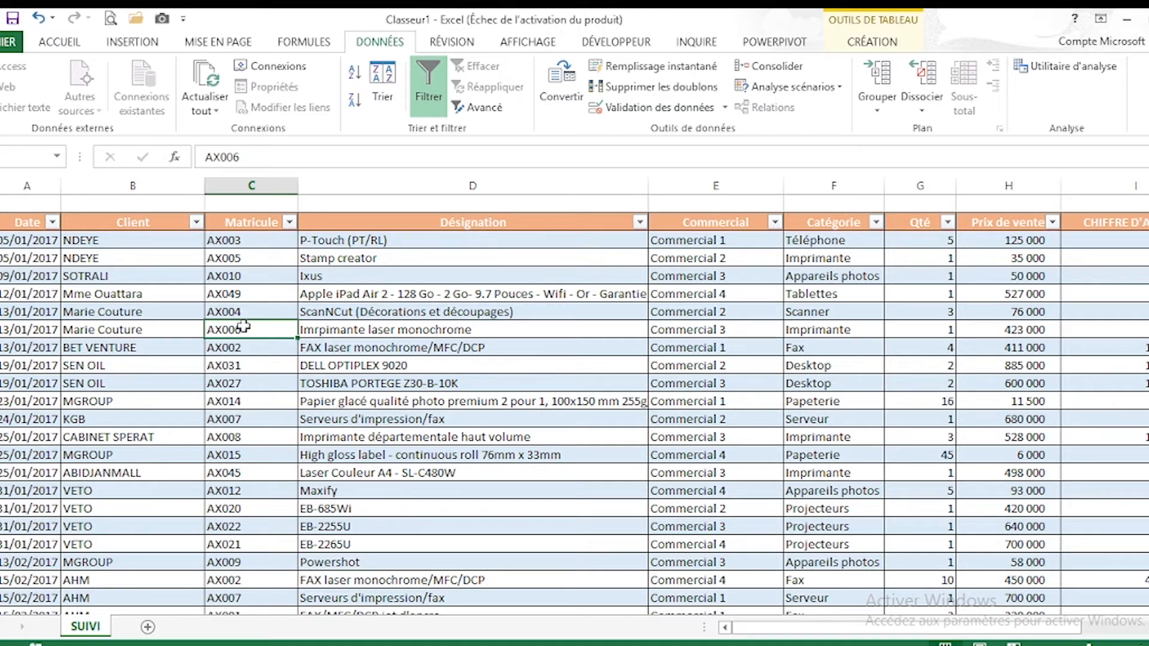
left_click(22, 259)
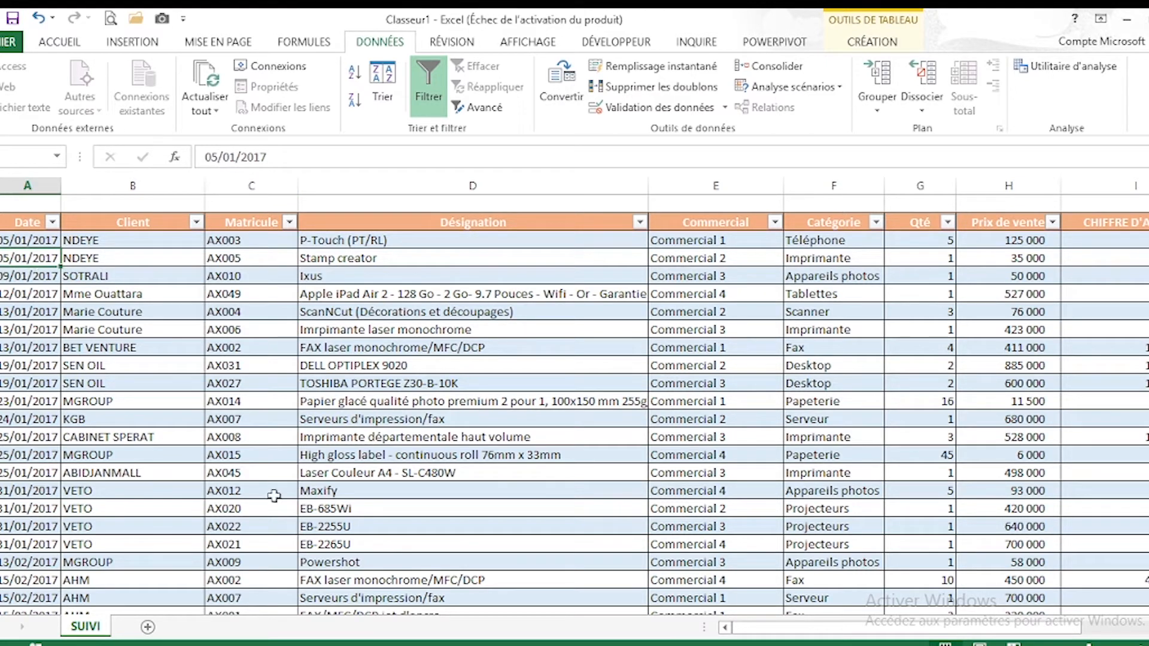
left_click(99, 297)
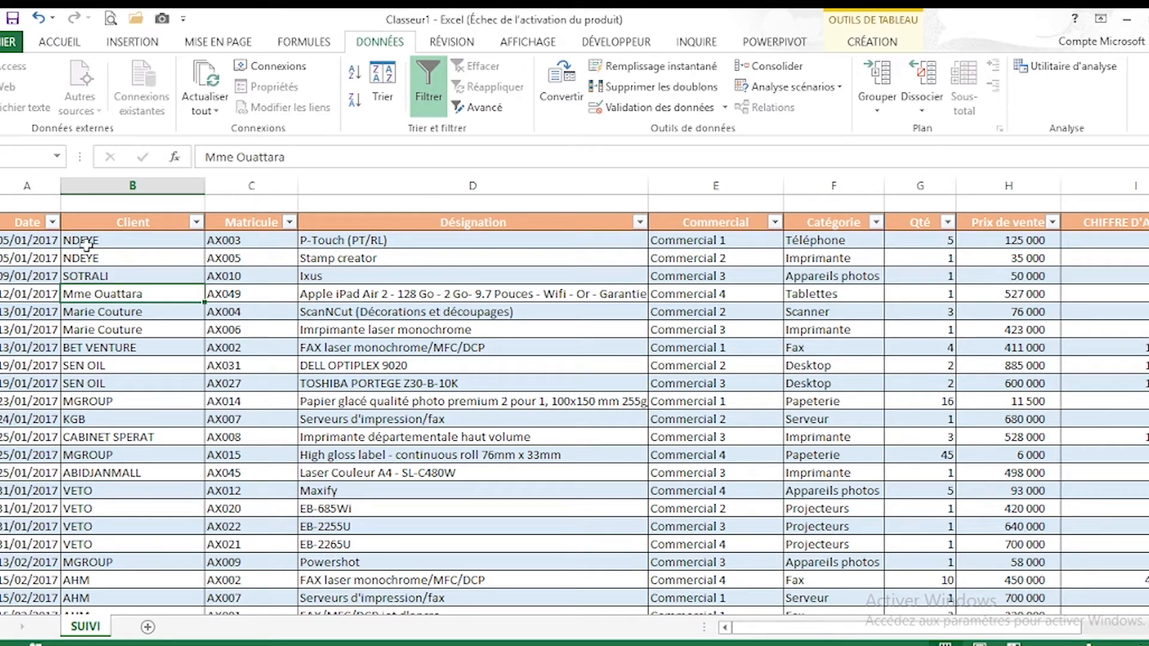
left_click(159, 222)
left_click(256, 224)
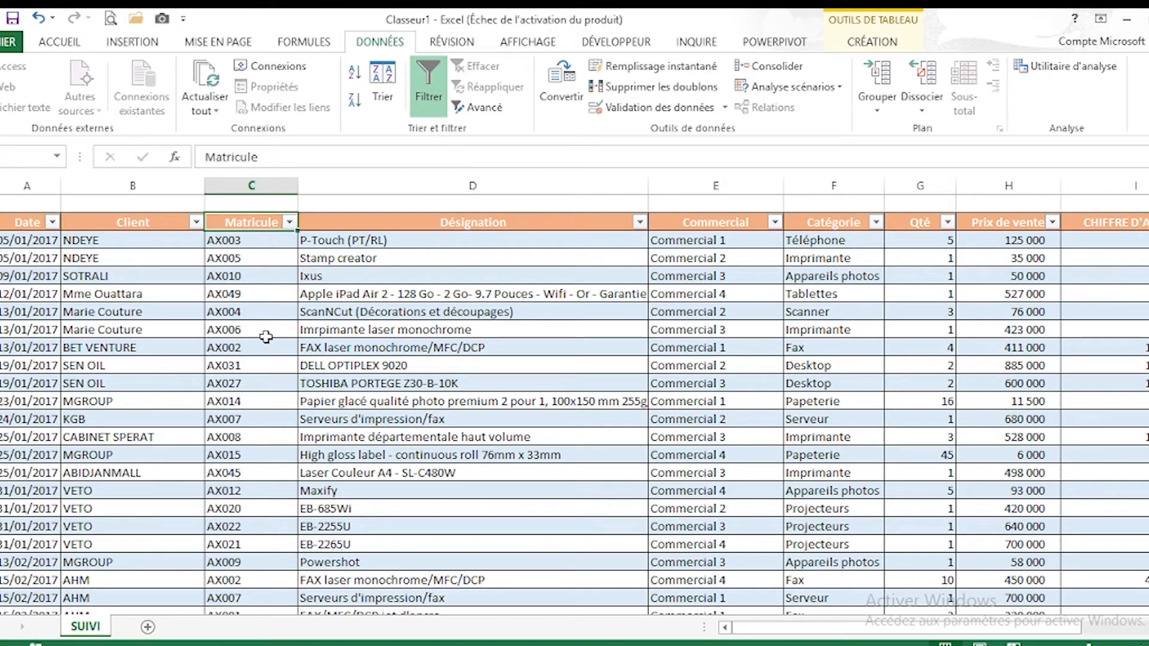
left_click(506, 220)
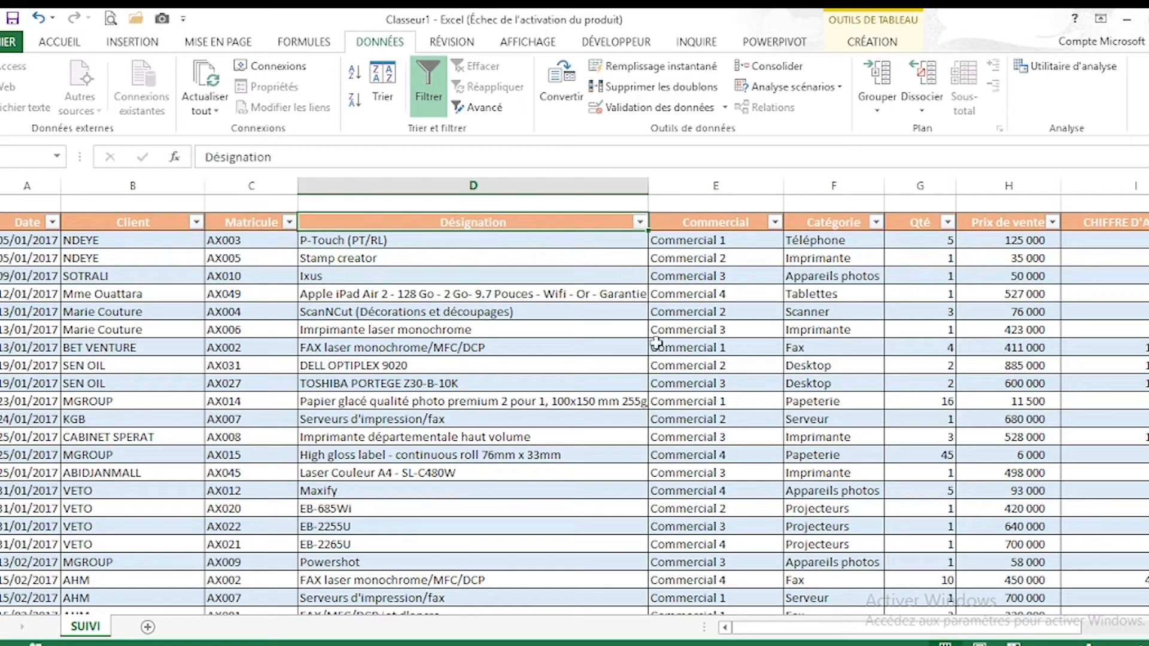
left_click(735, 224)
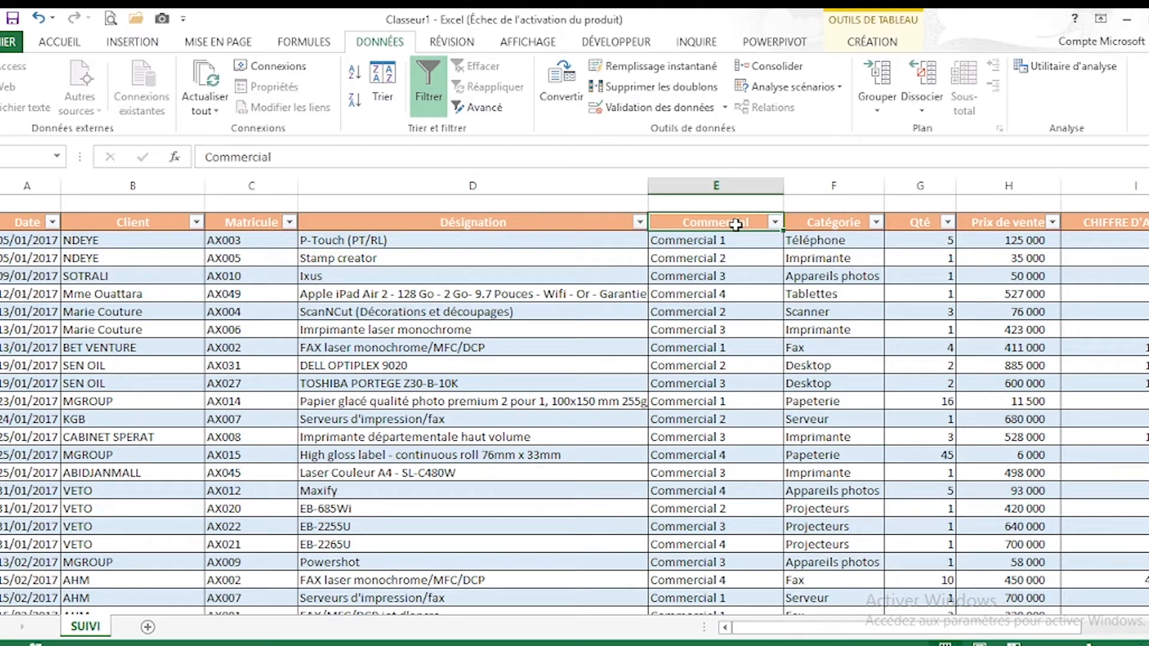
key("ctrl+a")
left_click(846, 214)
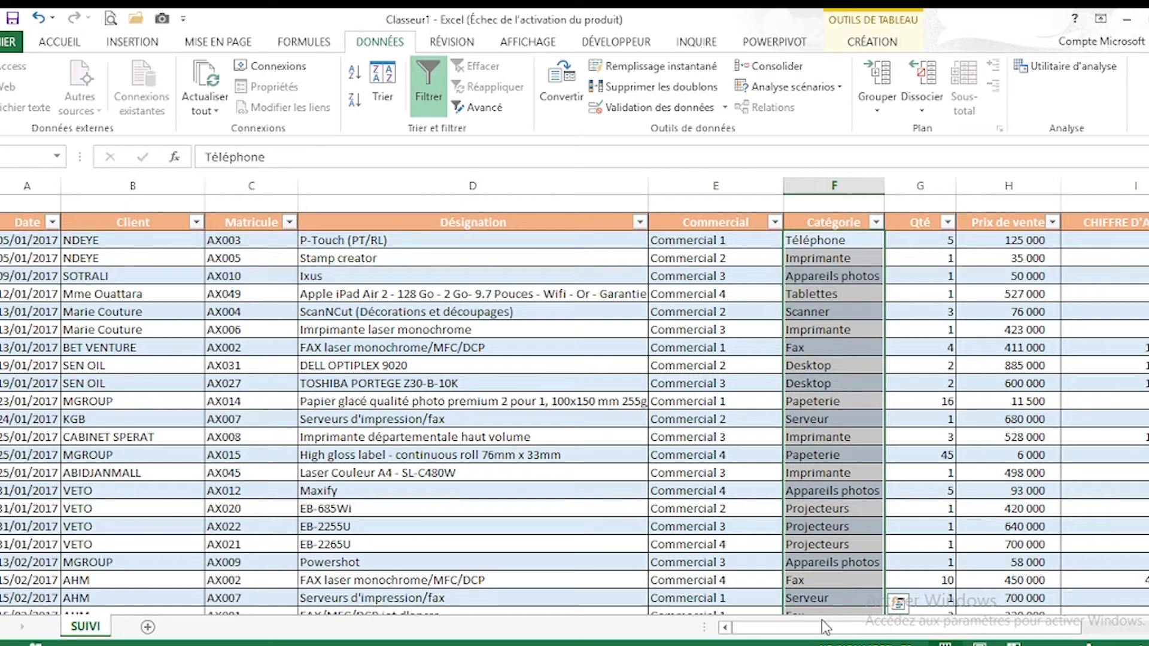
Step: Examine the Prix de vente, Mois and ANNEE columns, including the formulas that derive the month and year
left_click_drag(825, 626, 990, 623)
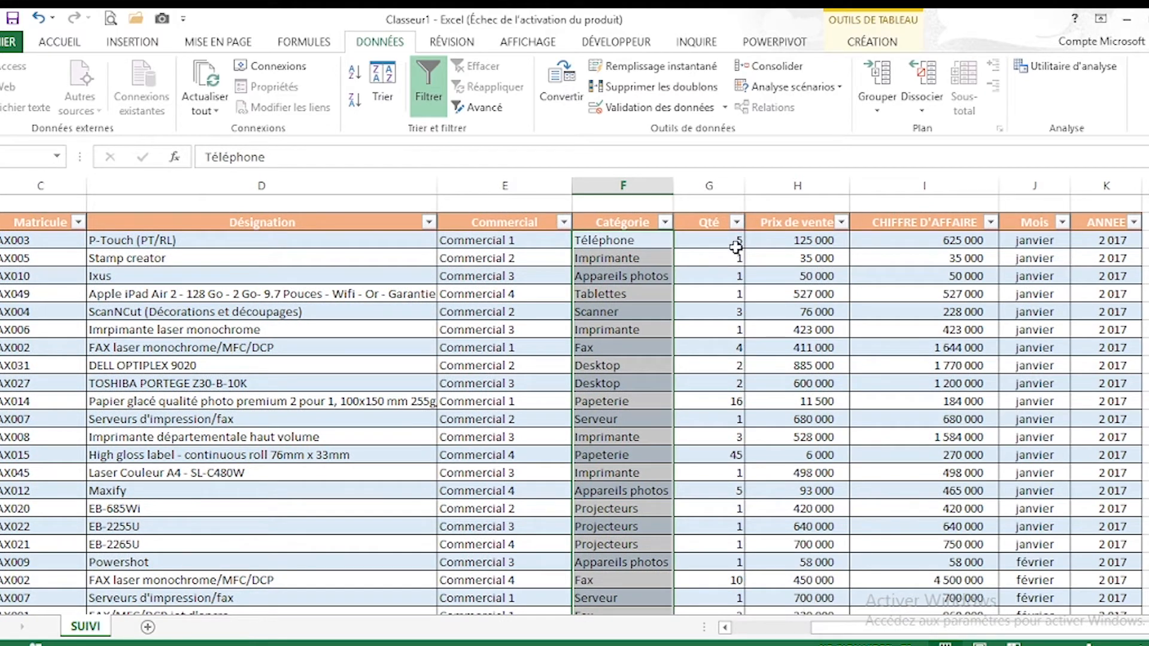
left_click(767, 243)
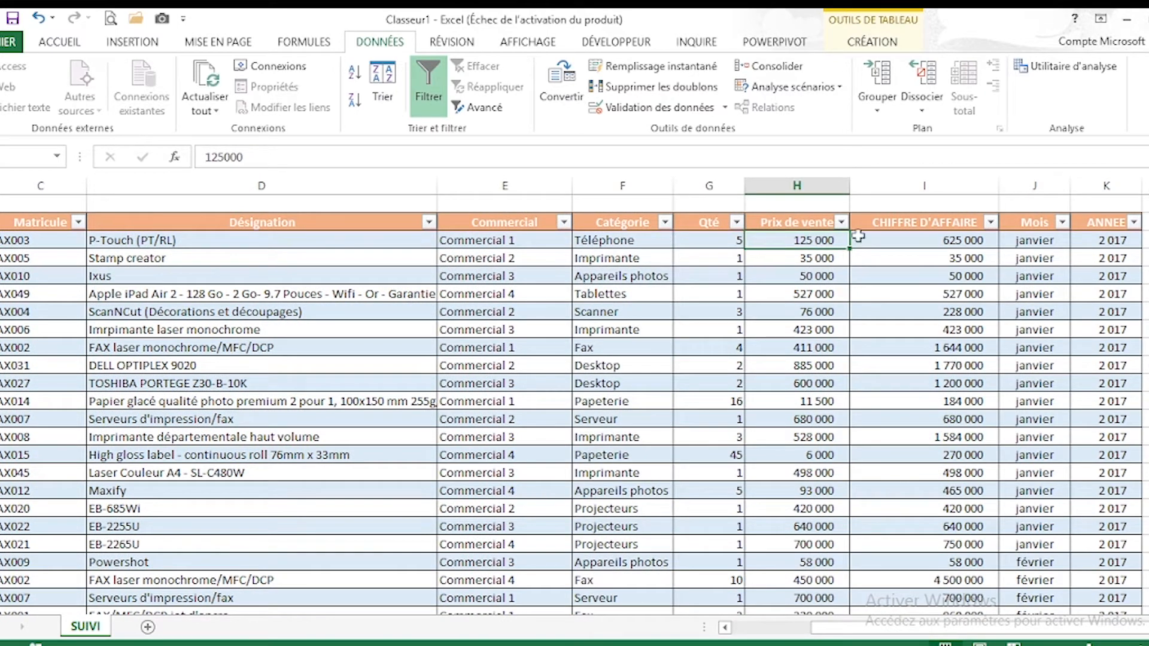
left_click(1043, 226)
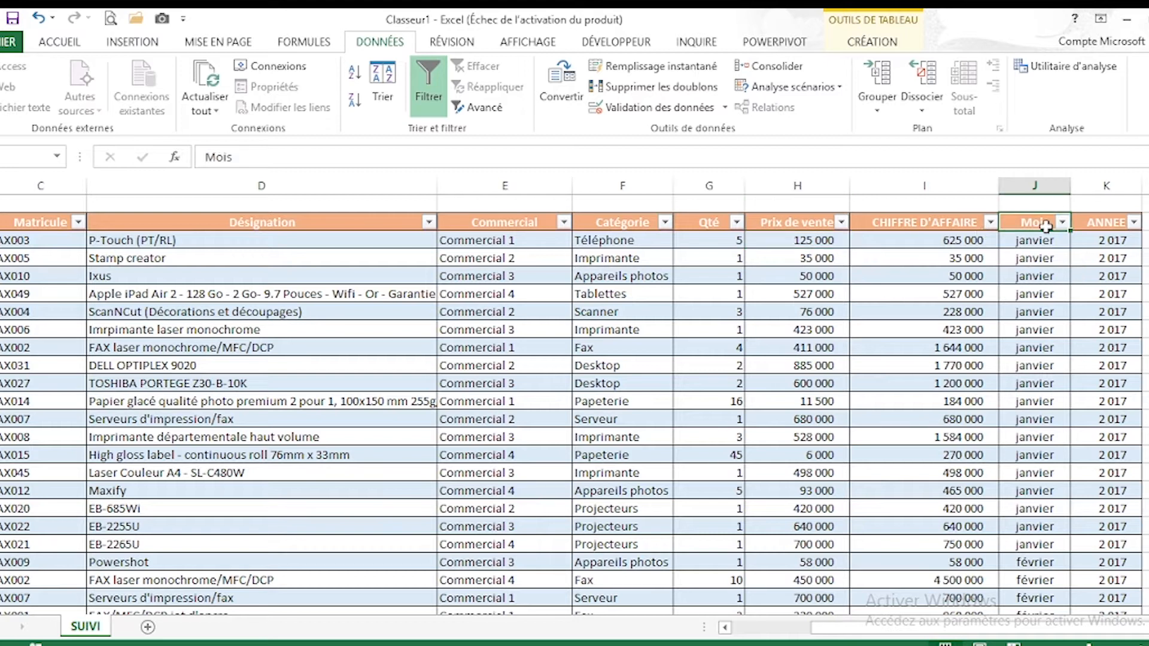
left_click(1111, 238)
left_click(1041, 240)
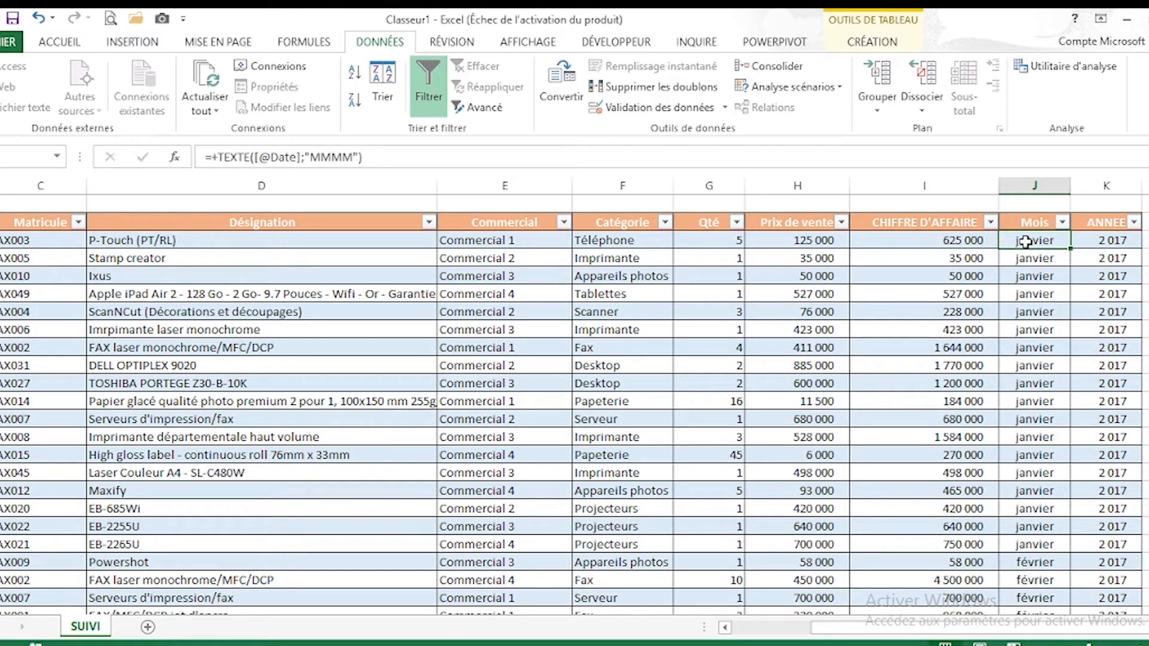
double_click(1025, 242)
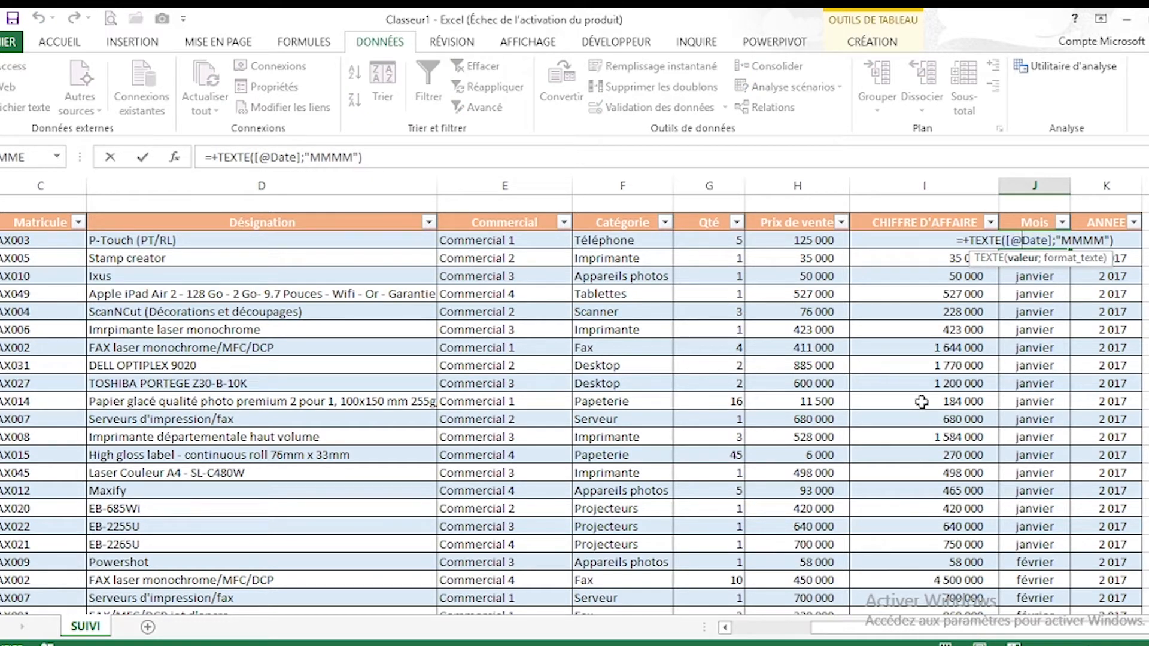
key("Return")
left_click(1119, 241)
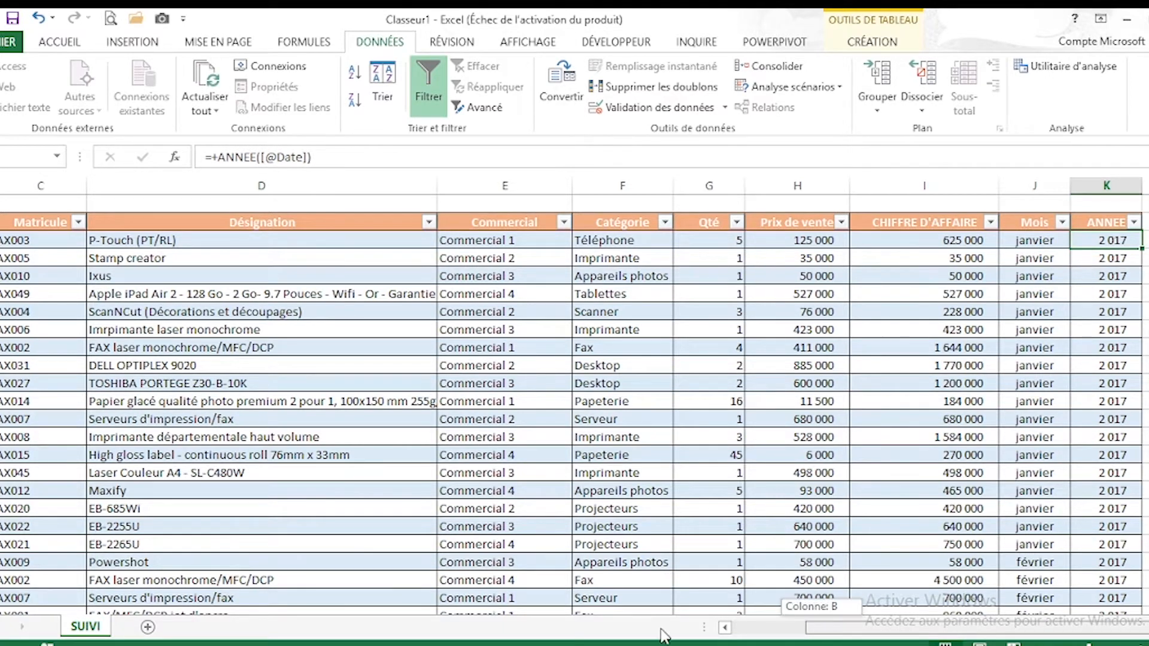
Step: Add a new worksheet after SUIVI and name it parametre
left_click_drag(826, 627, 545, 627)
left_click(117, 564)
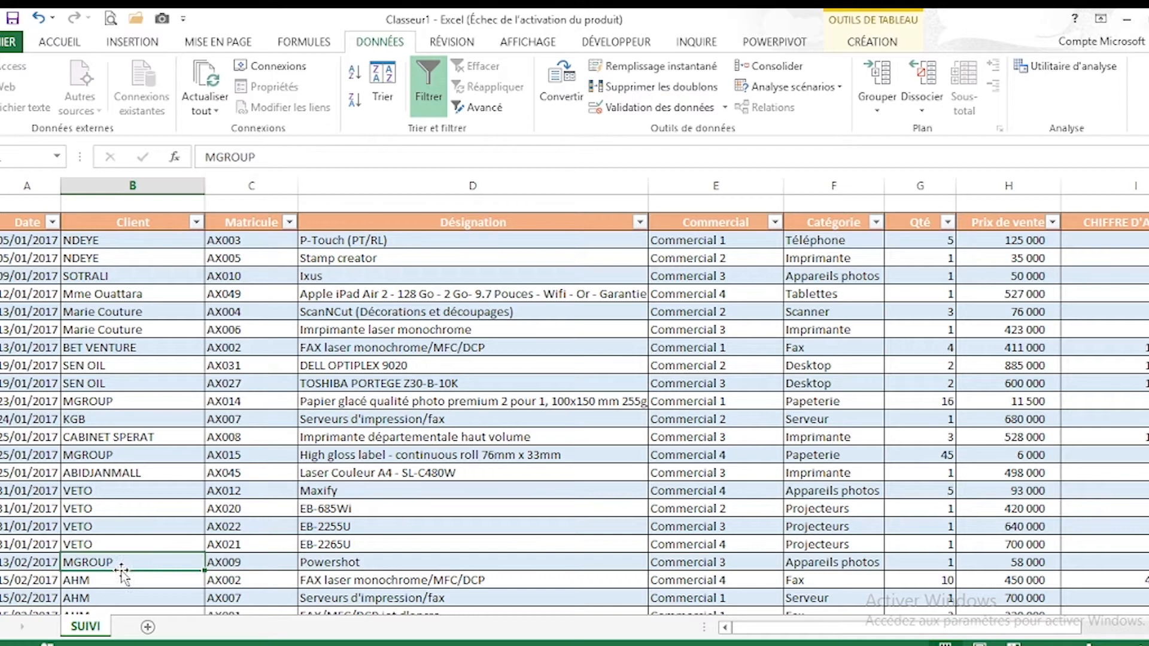
left_click(147, 626)
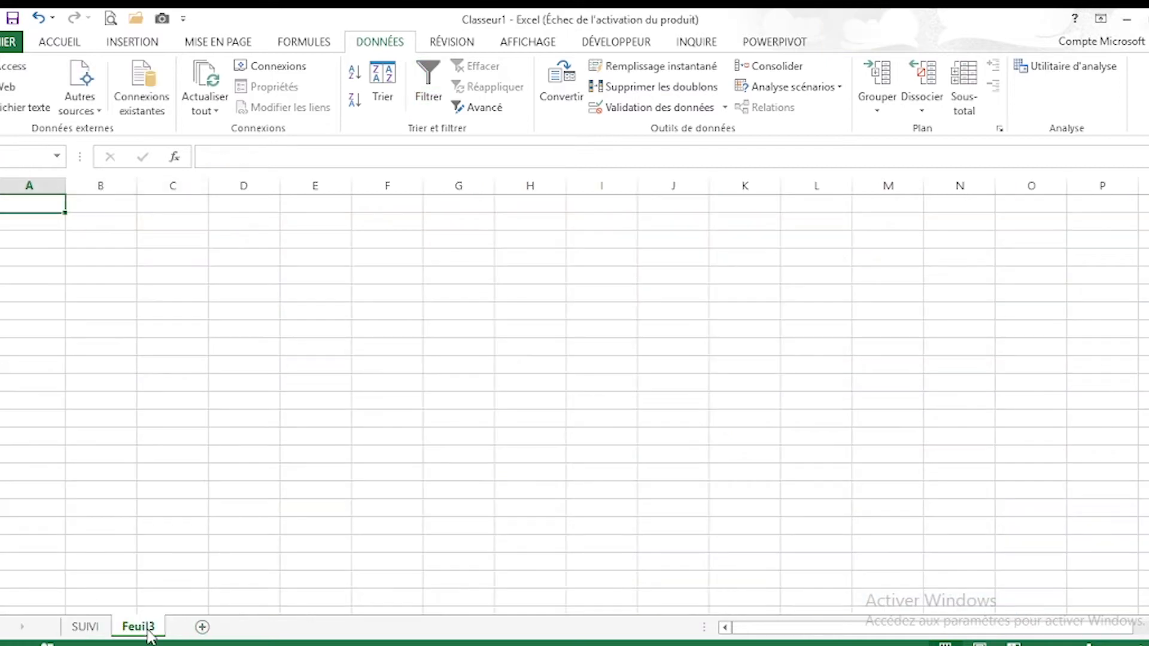
double_click(149, 627)
type("P")
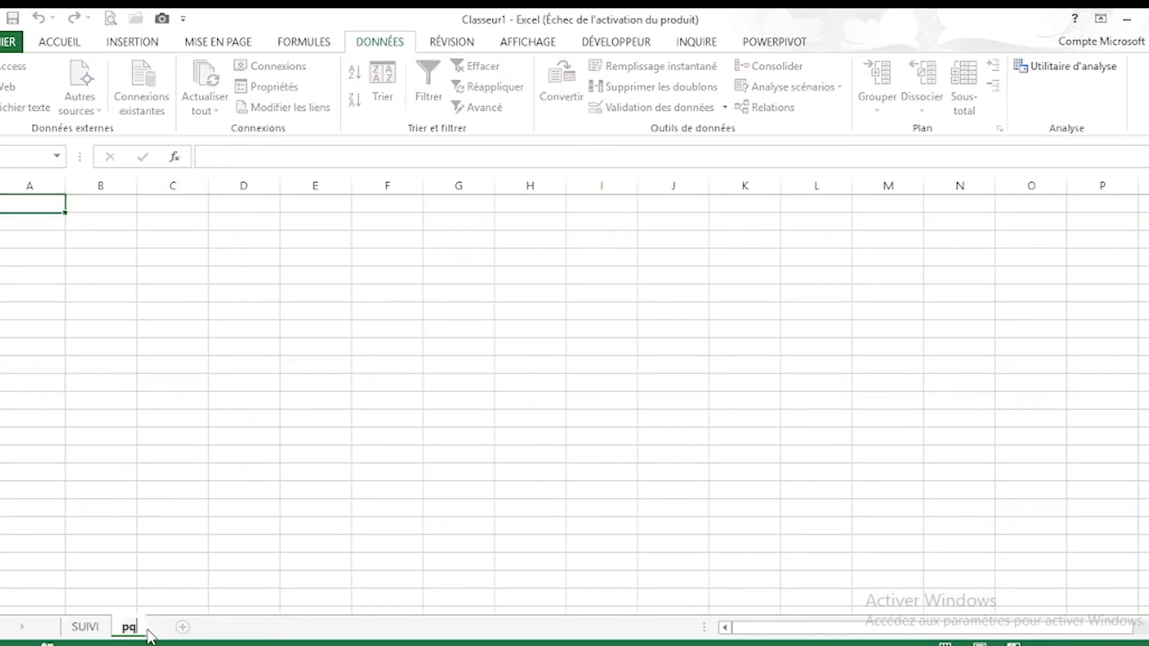
type("arametre")
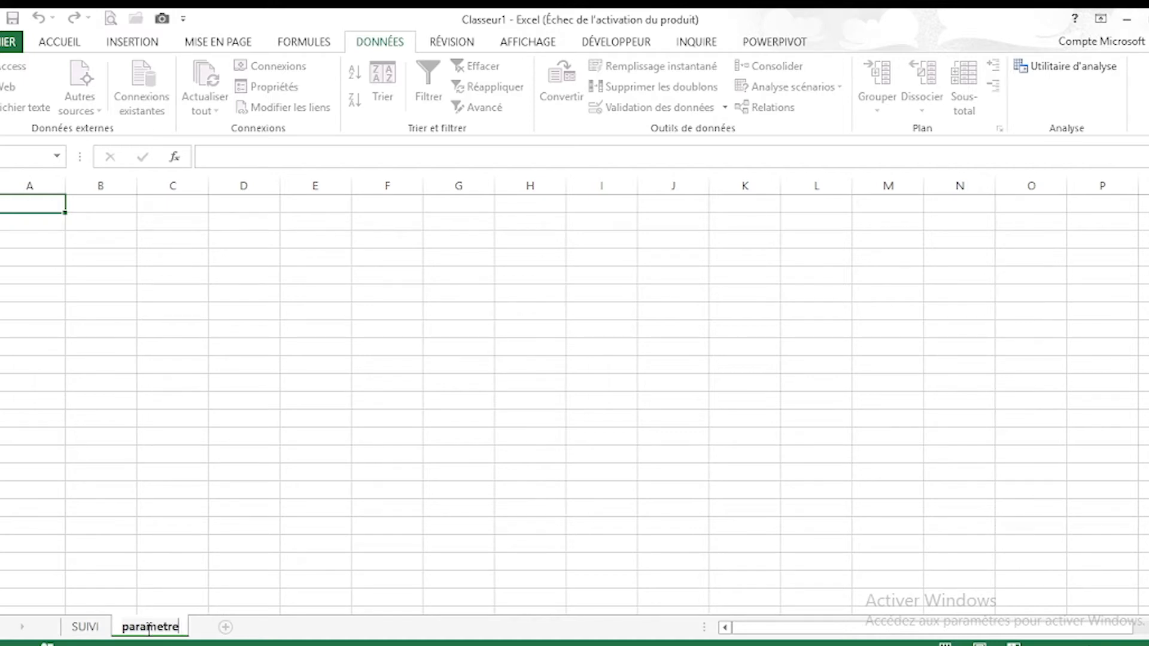
key("Return")
Step: Copy the whole Client column with its header from SUIVI and paste it as values from cell A2 of the parametre sheet
left_click(70, 631)
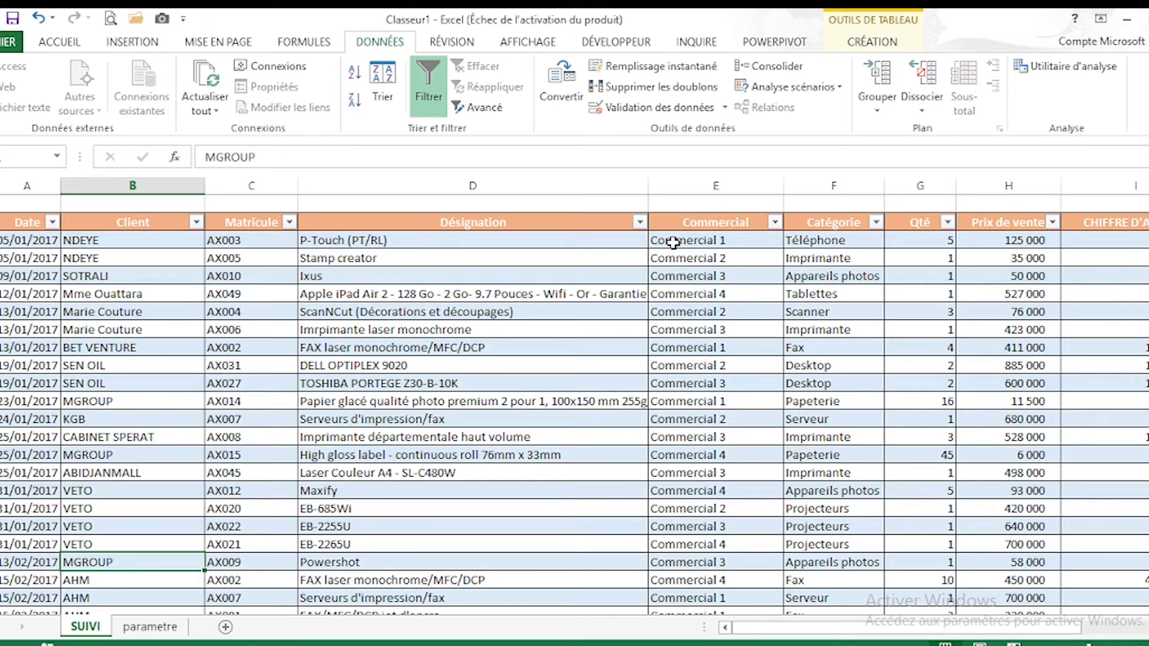
left_click(112, 210)
left_click(121, 221)
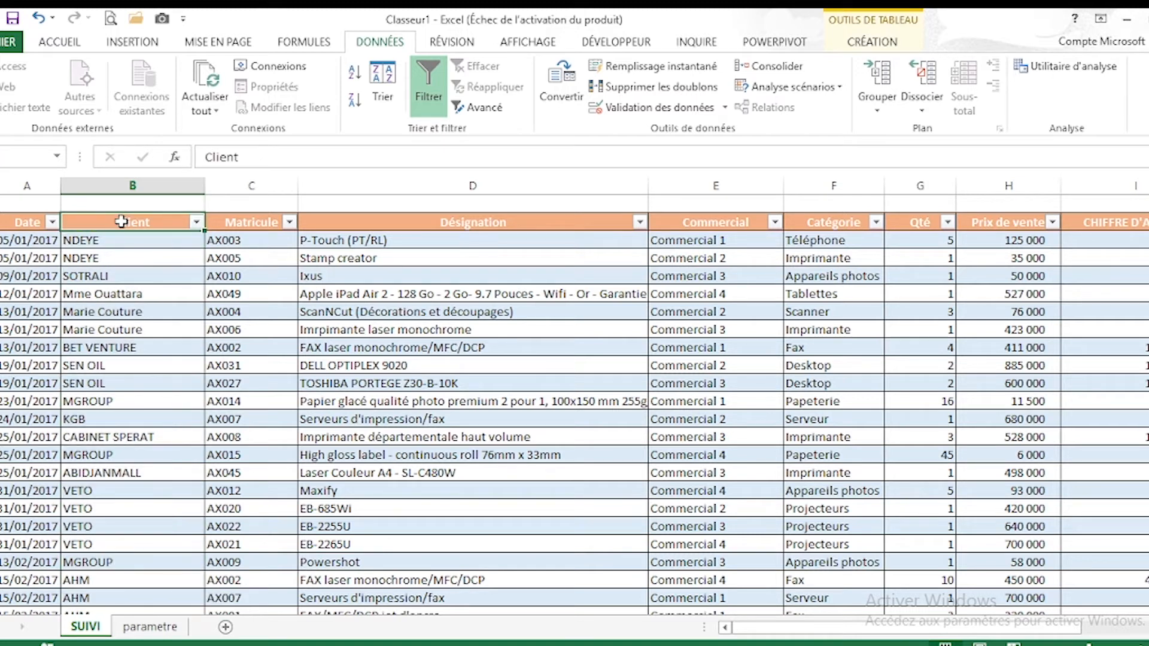
key("ctrl+shift+Down")
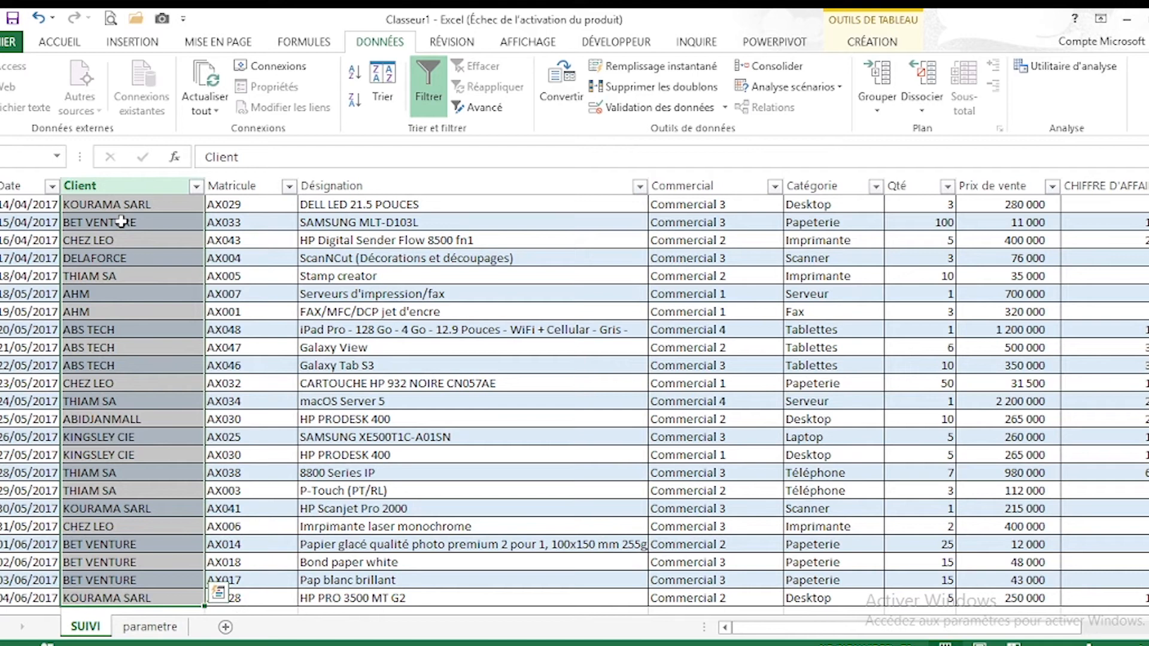
left_click(169, 628)
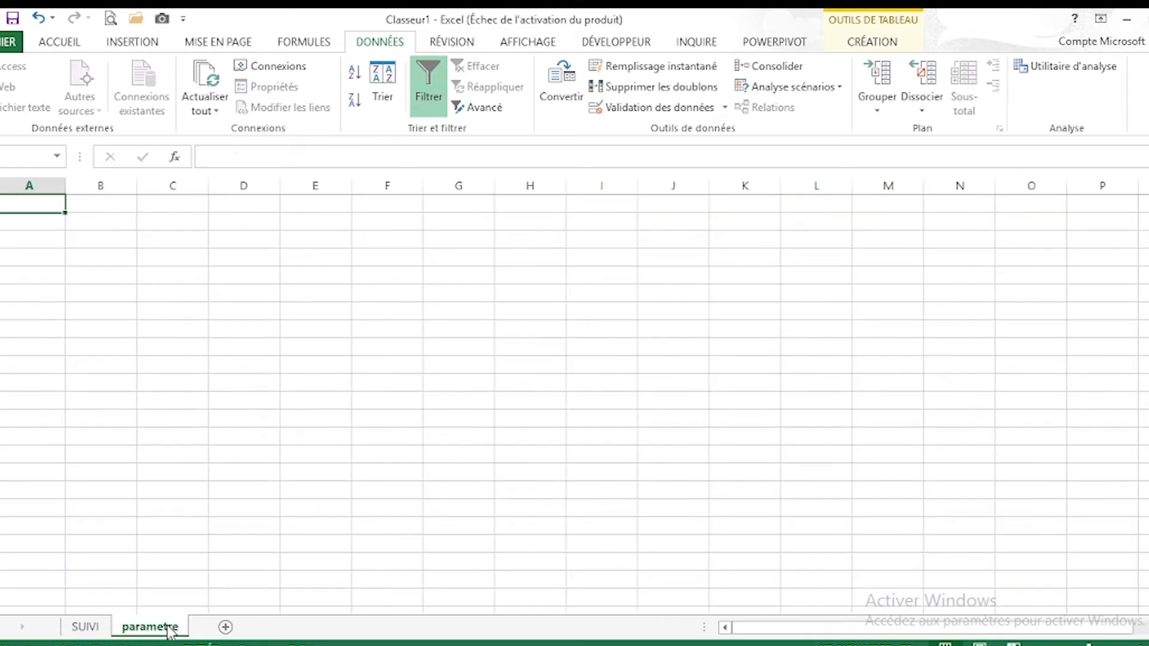
right_click(30, 219)
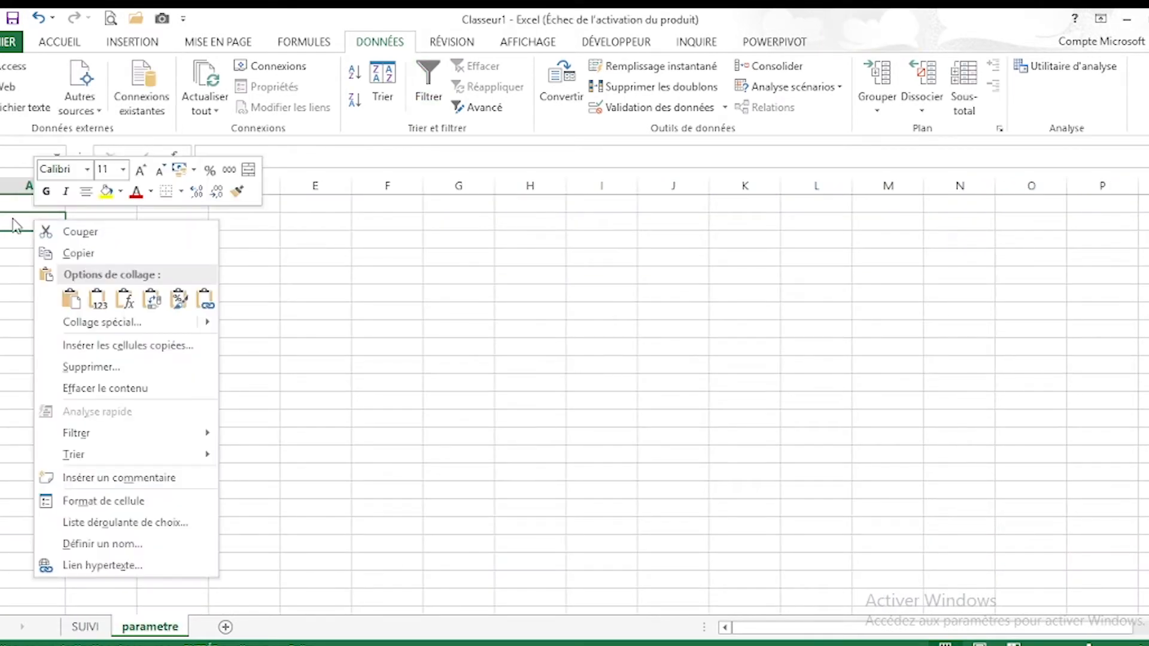
left_click(99, 297)
left_click(37, 286)
Step: Remove the duplicate values from column A of the parametre sheet
left_click(29, 185)
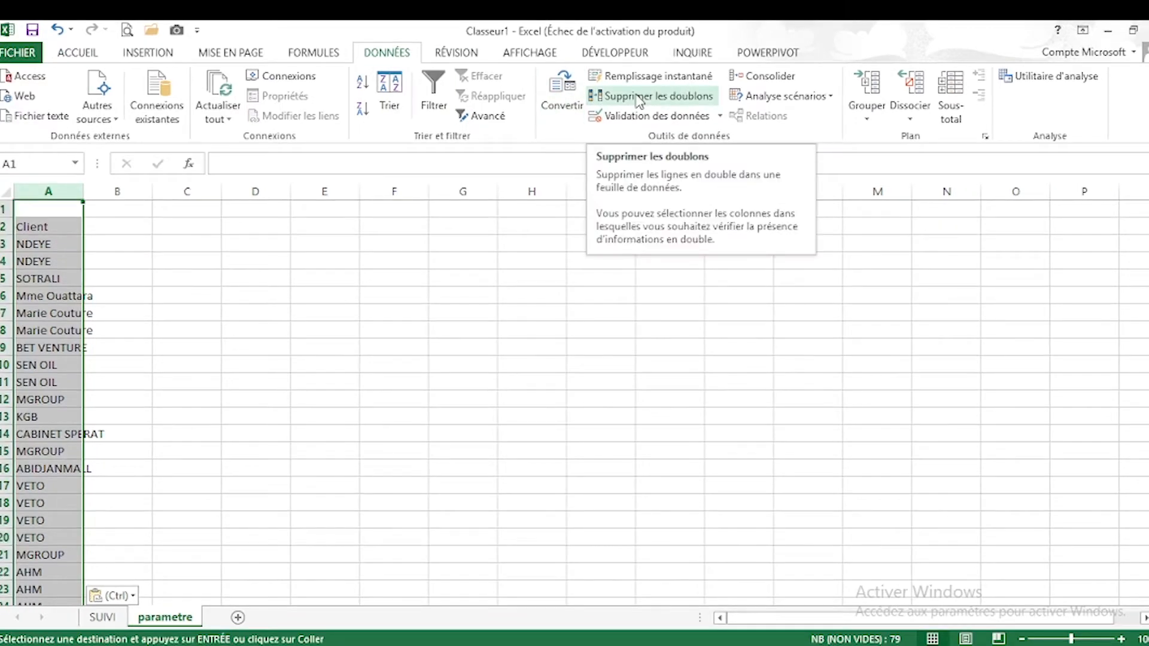
left_click(639, 97)
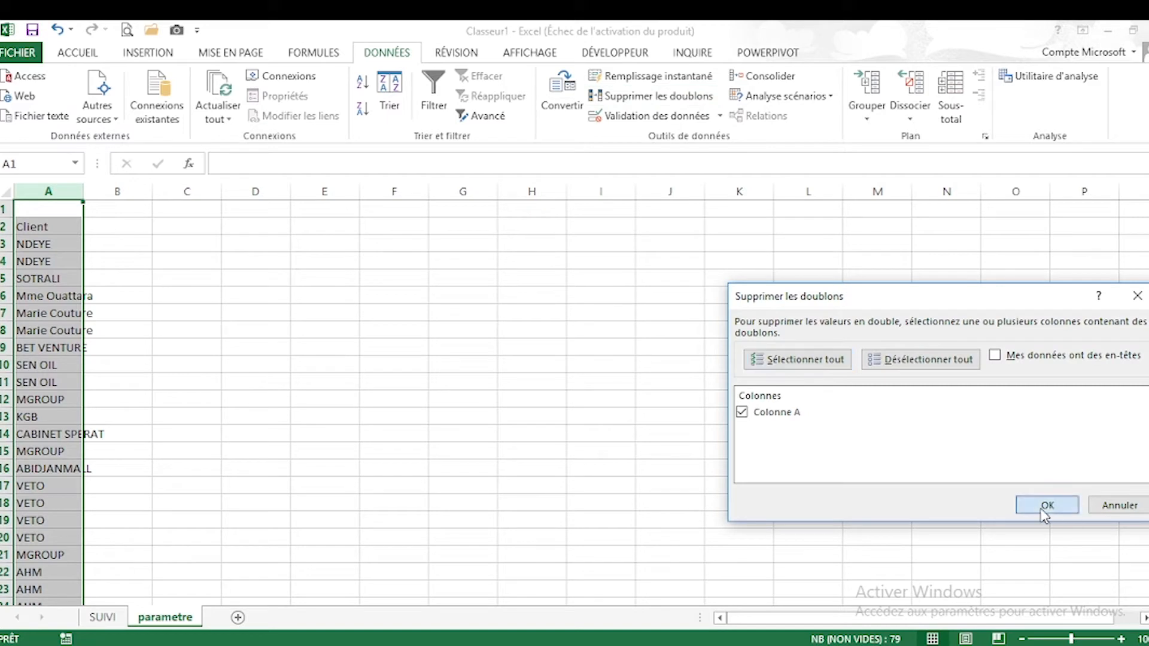
left_click(1046, 505)
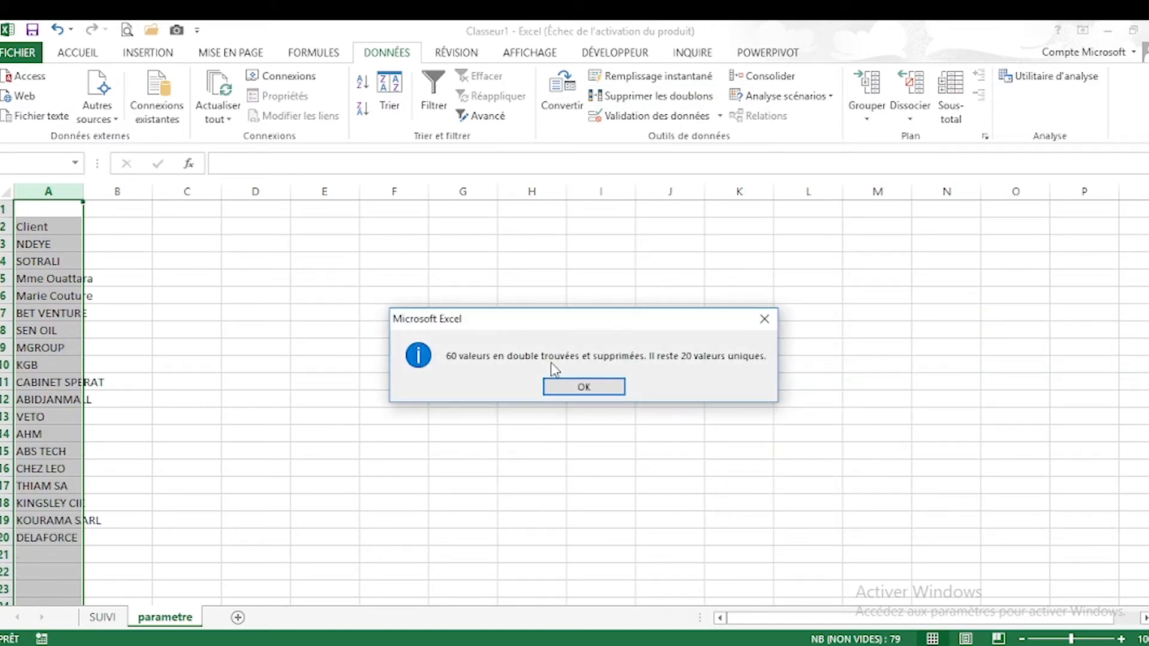
left_click(591, 385)
Step: Convert the client list A2:A20 into a table with headers and widen column A to fit the names
left_click(56, 241)
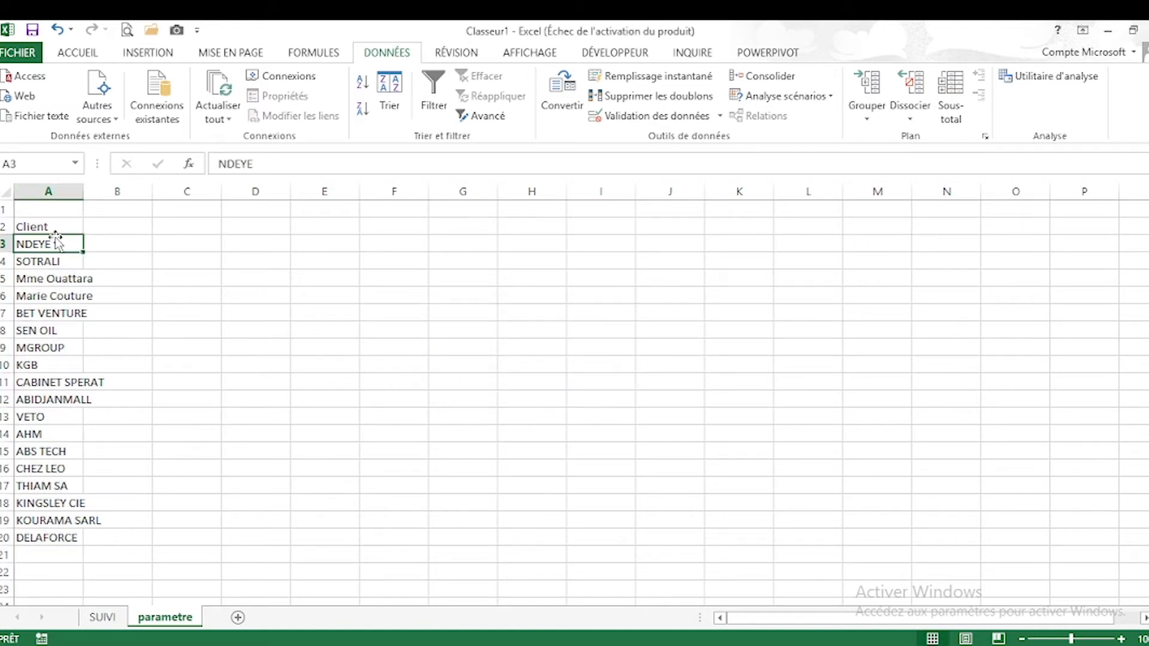
left_click(57, 329)
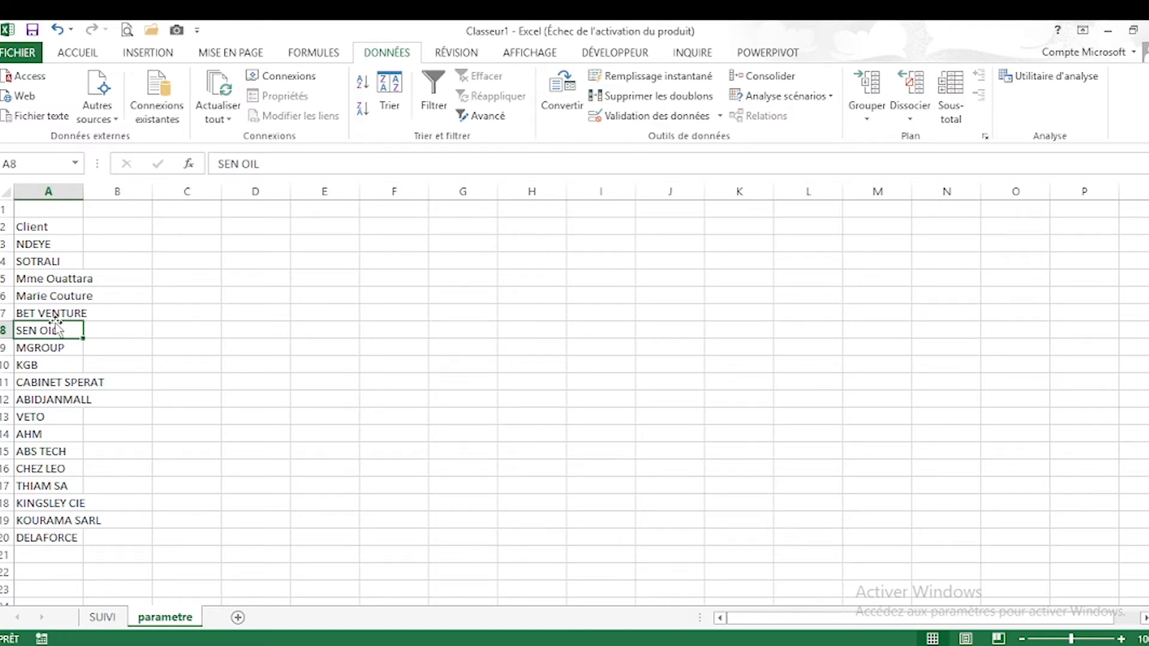
key("ctrl+l")
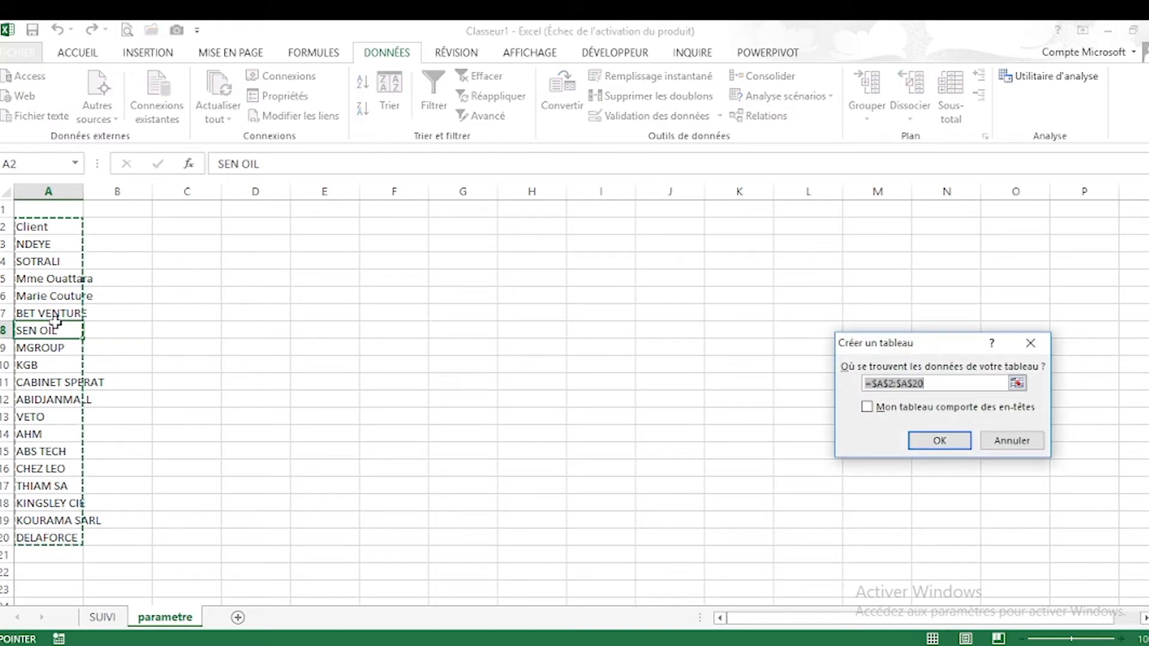
left_click(867, 407)
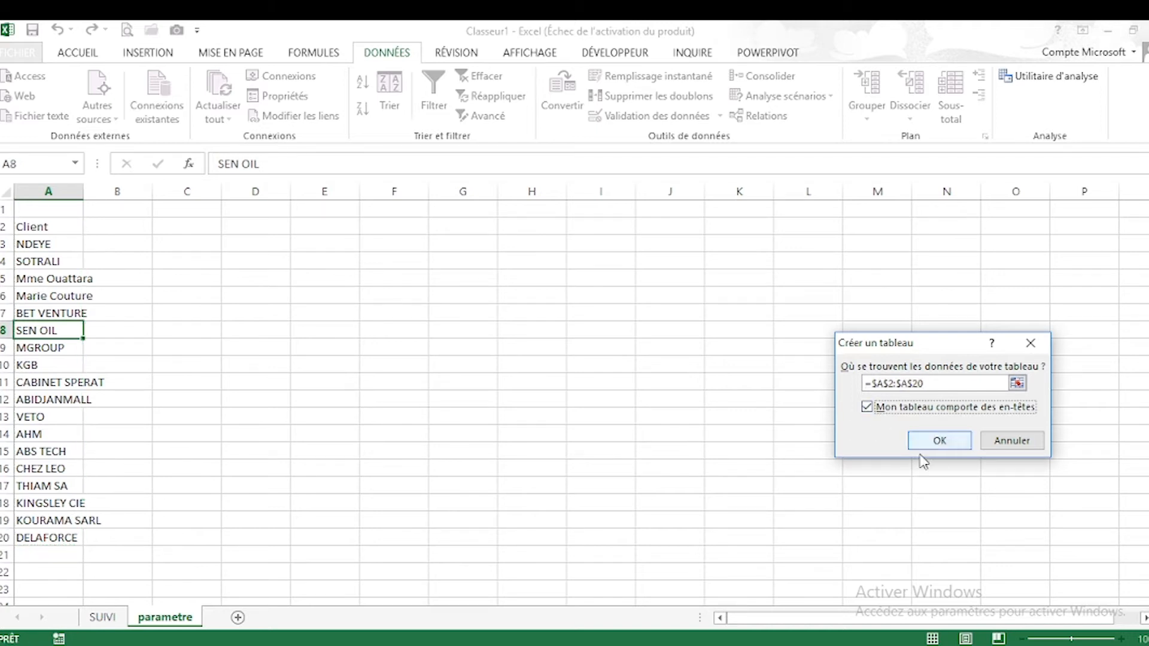
left_click(943, 442)
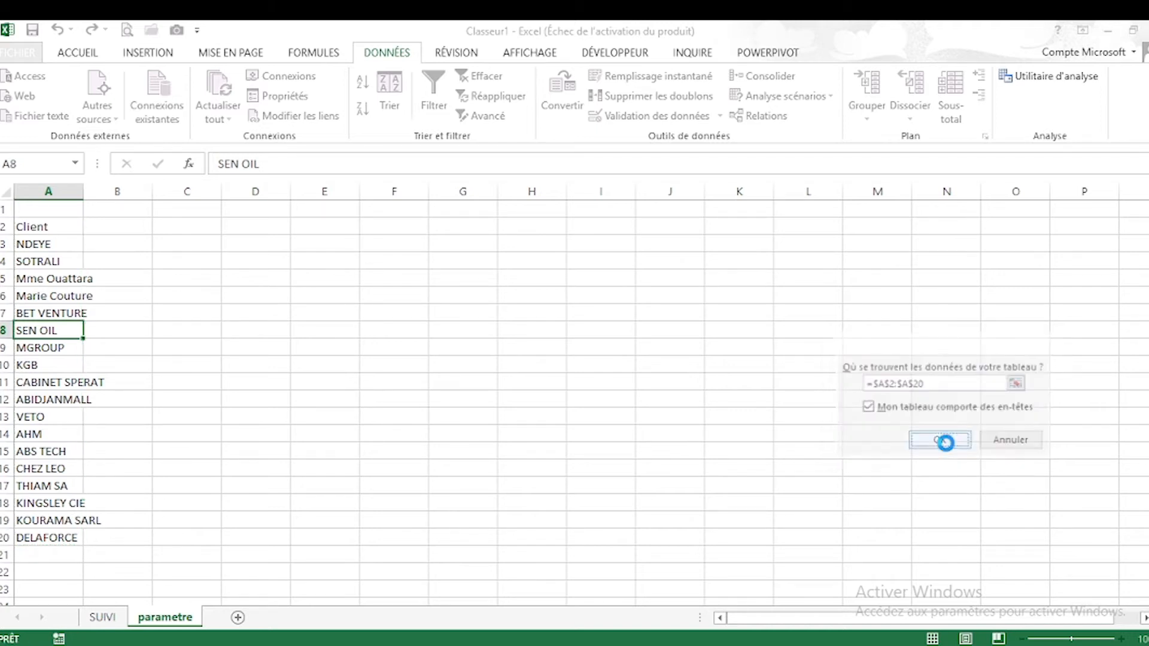
left_click_drag(83, 191, 149, 192)
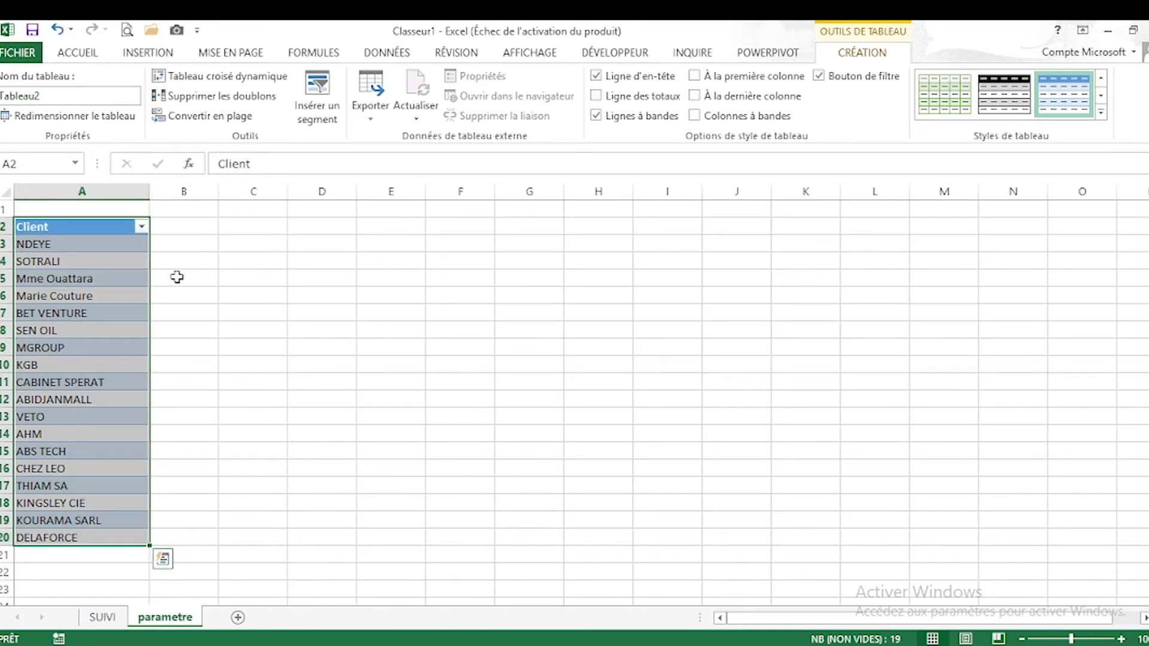
Step: Copy the whole Catégorie column with its header from SUIVI and paste it as values from cell D2 of the parametre sheet
left_click(103, 617)
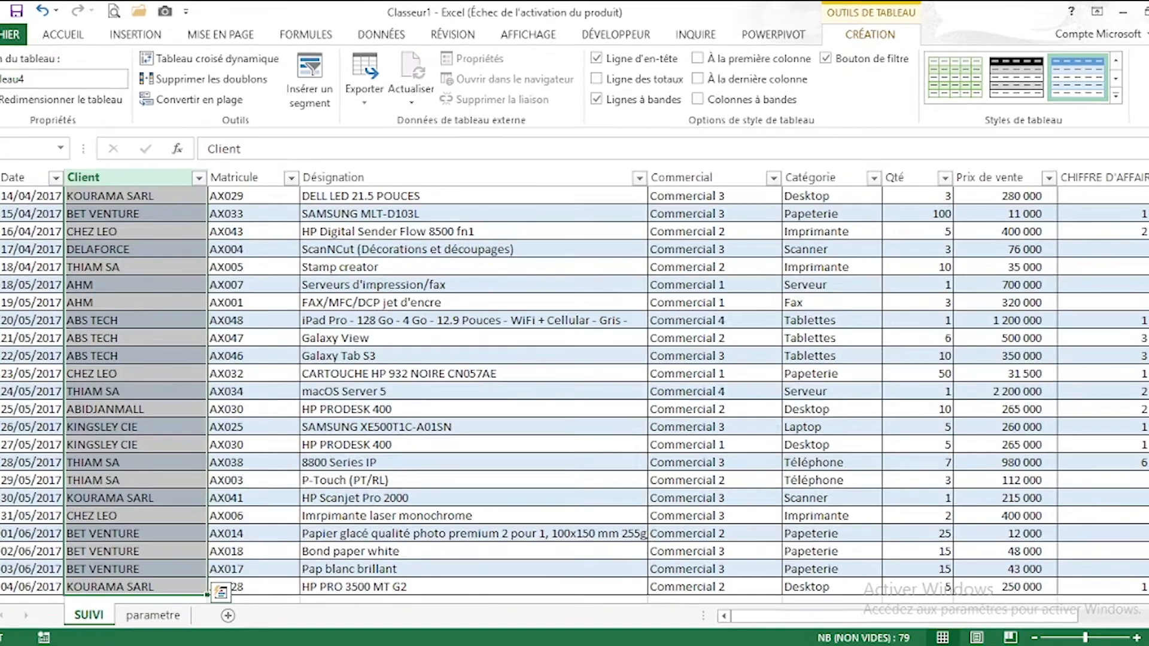
scroll(832, 210, "up", 15)
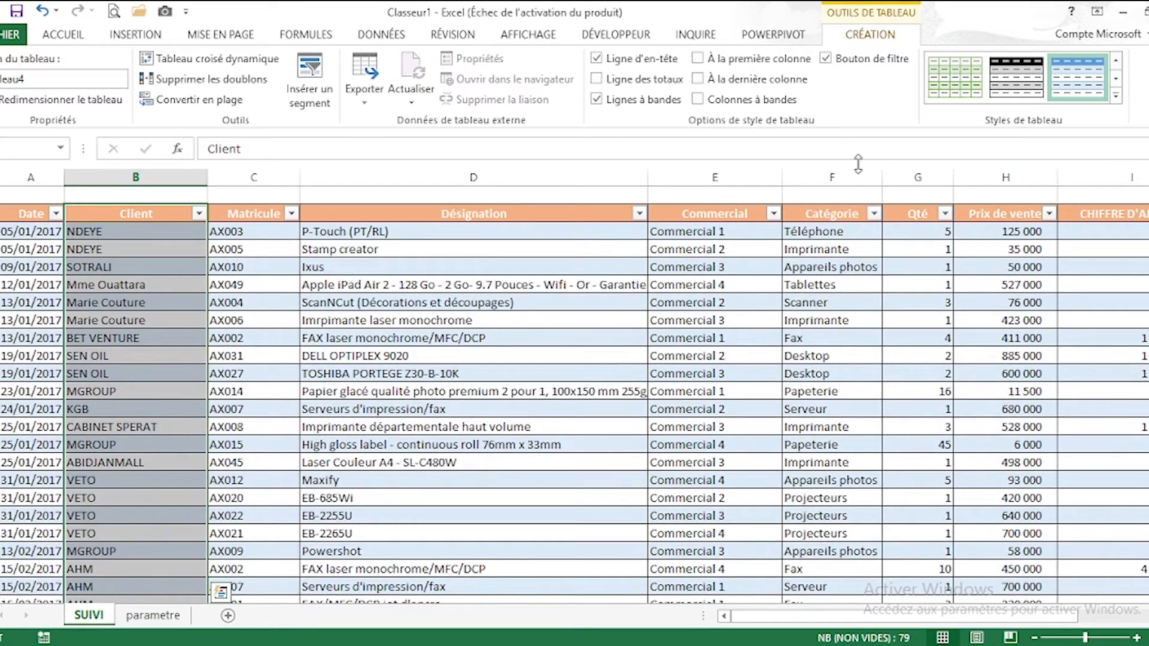
left_click(832, 210)
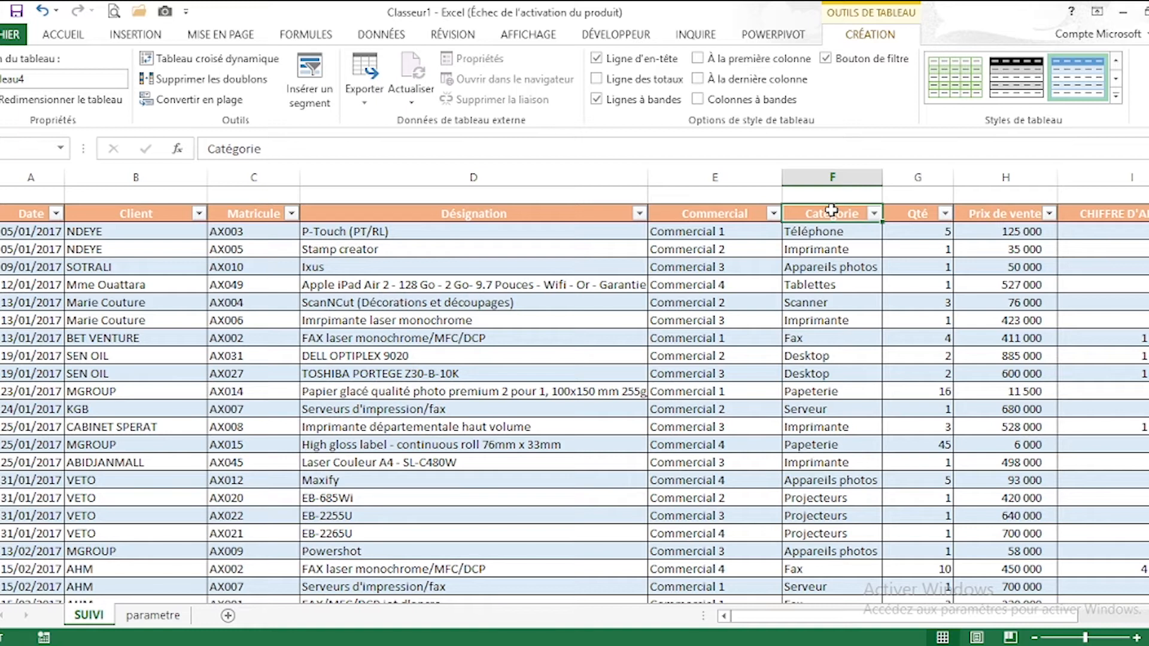
key("ctrl+shift+Down")
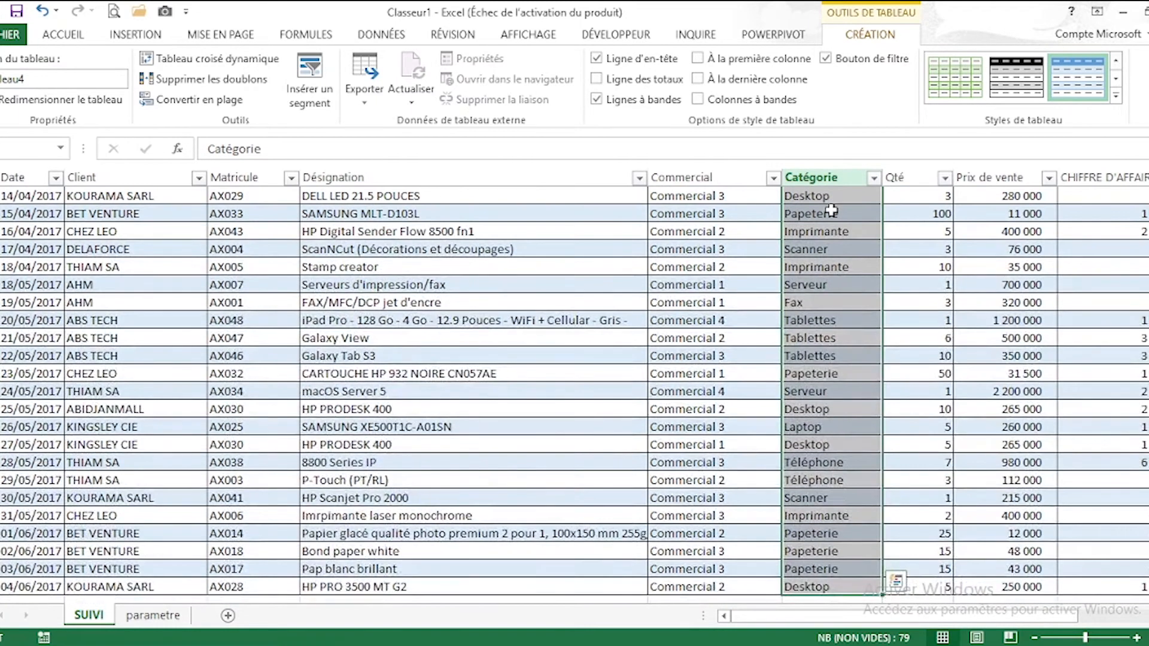
key("ctrl+c")
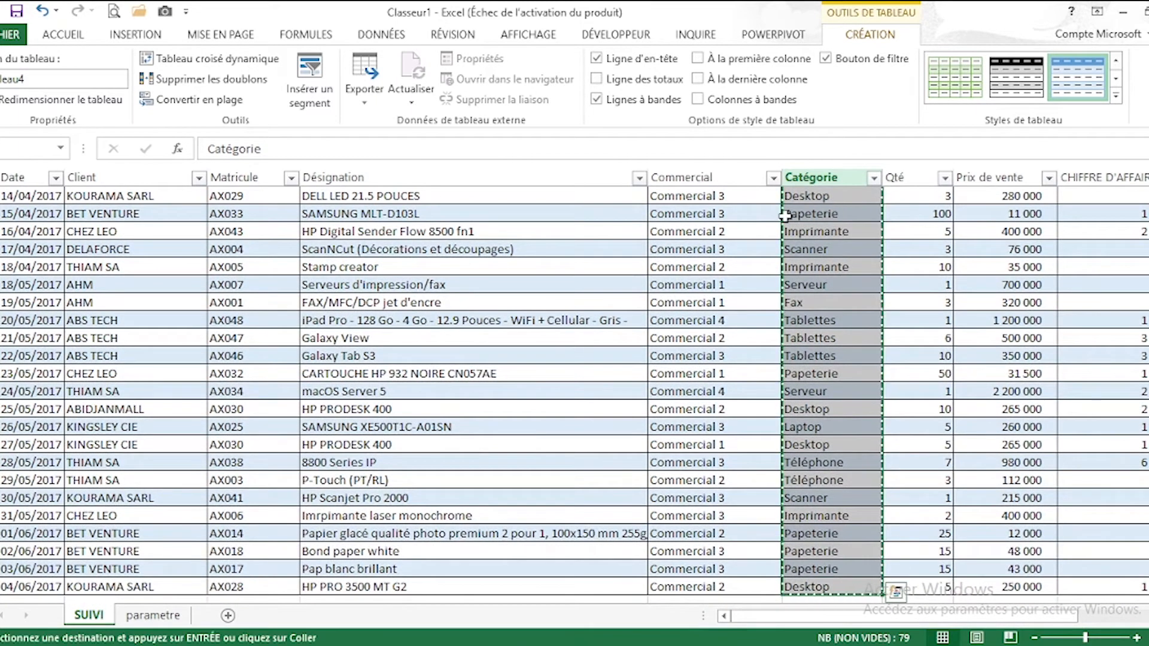
left_click(180, 618)
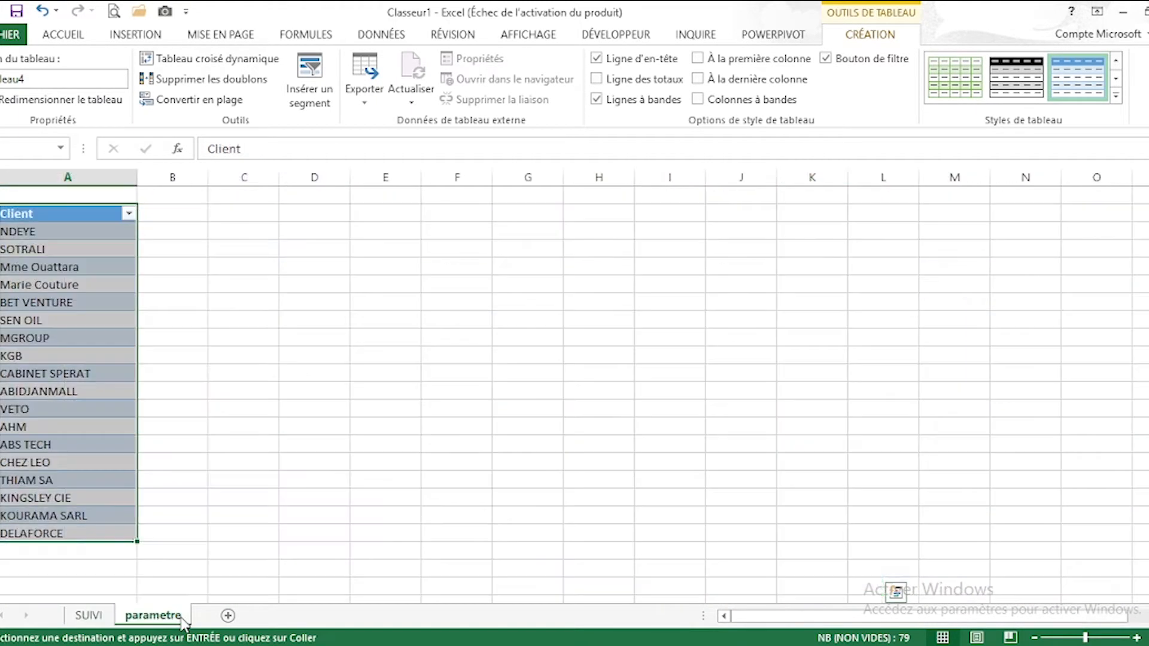
left_click(298, 218)
right_click(297, 216)
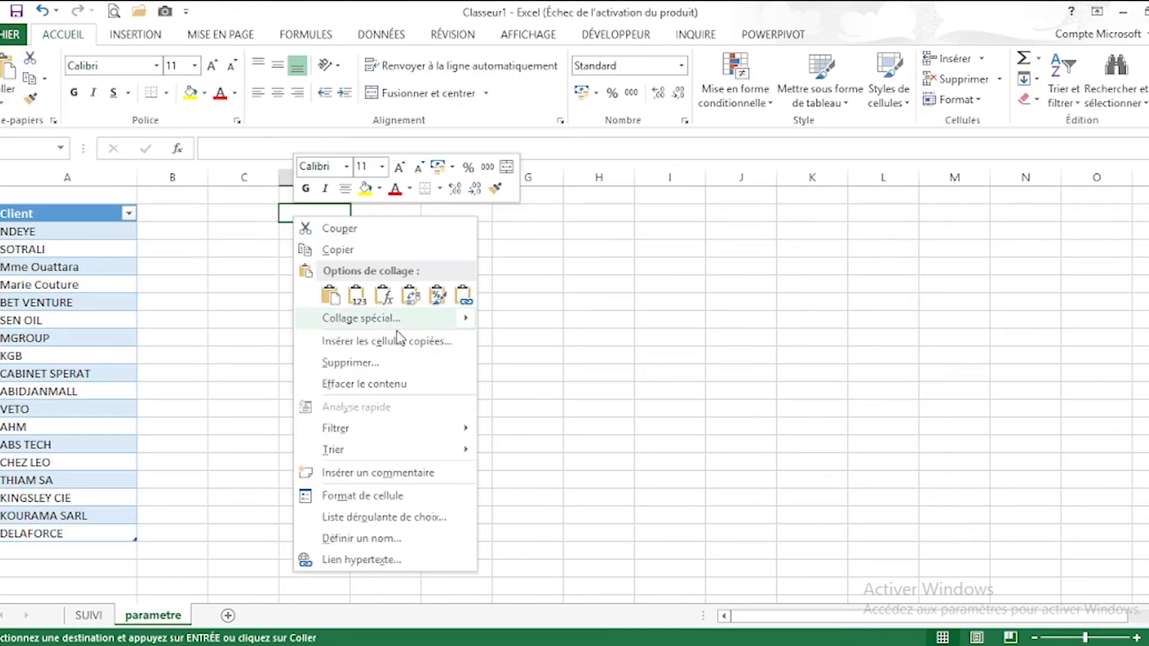
left_click(358, 298)
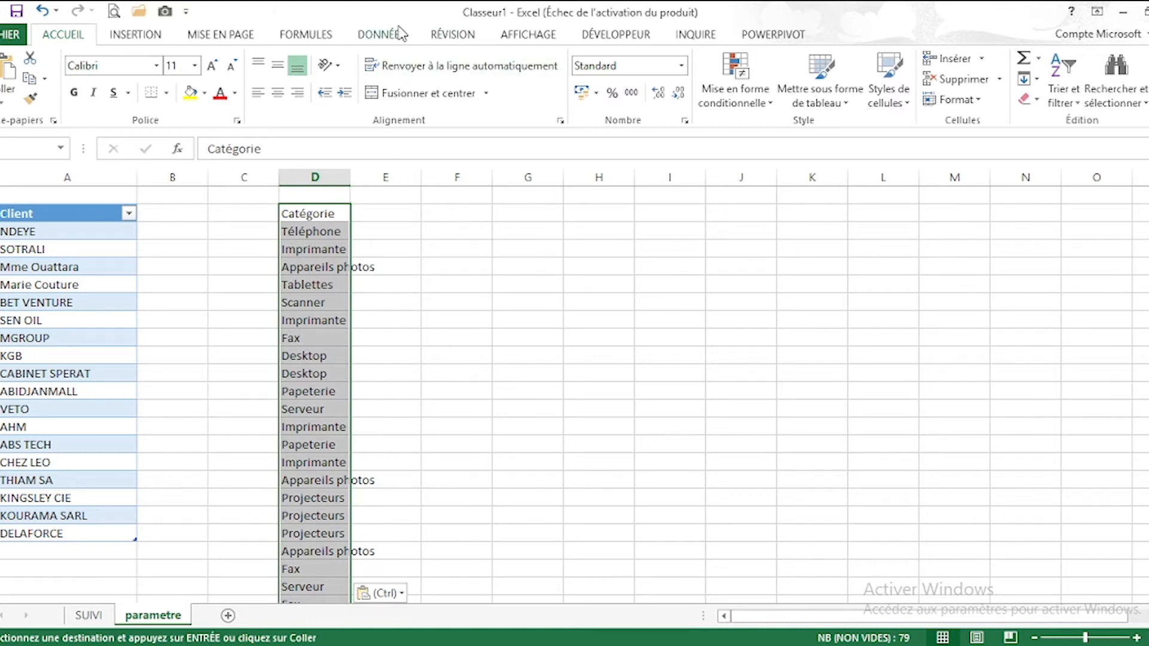
Step: Remove the duplicate values from the pasted category list in column D of the parametre sheet
left_click(398, 34)
left_click(639, 79)
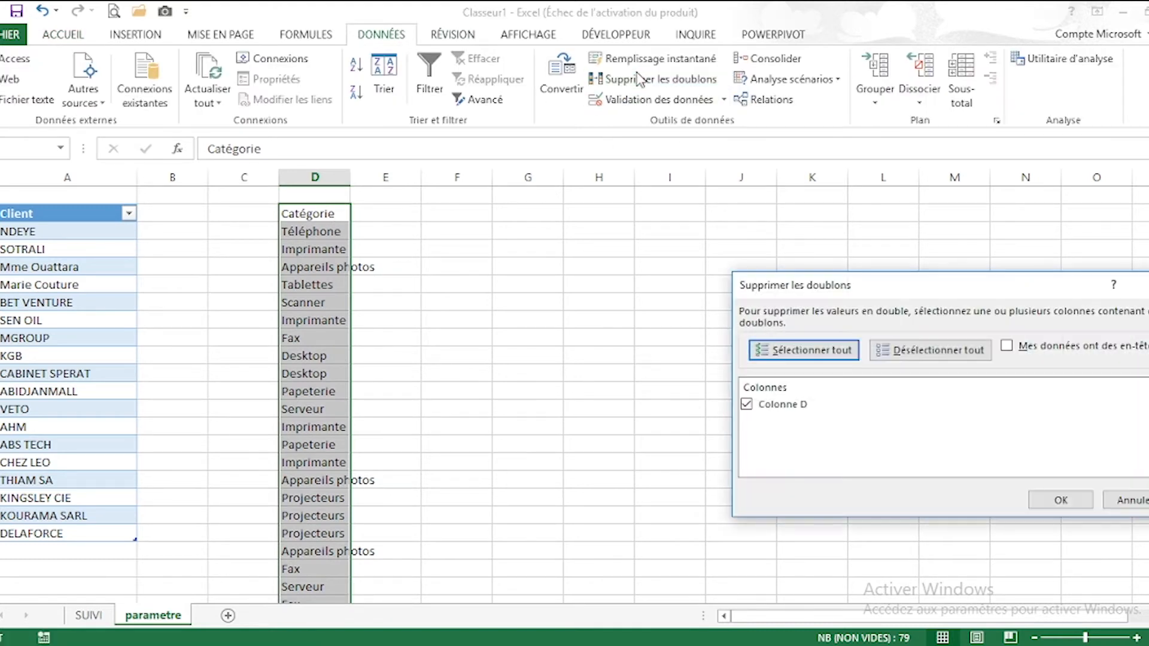
left_click(1054, 499)
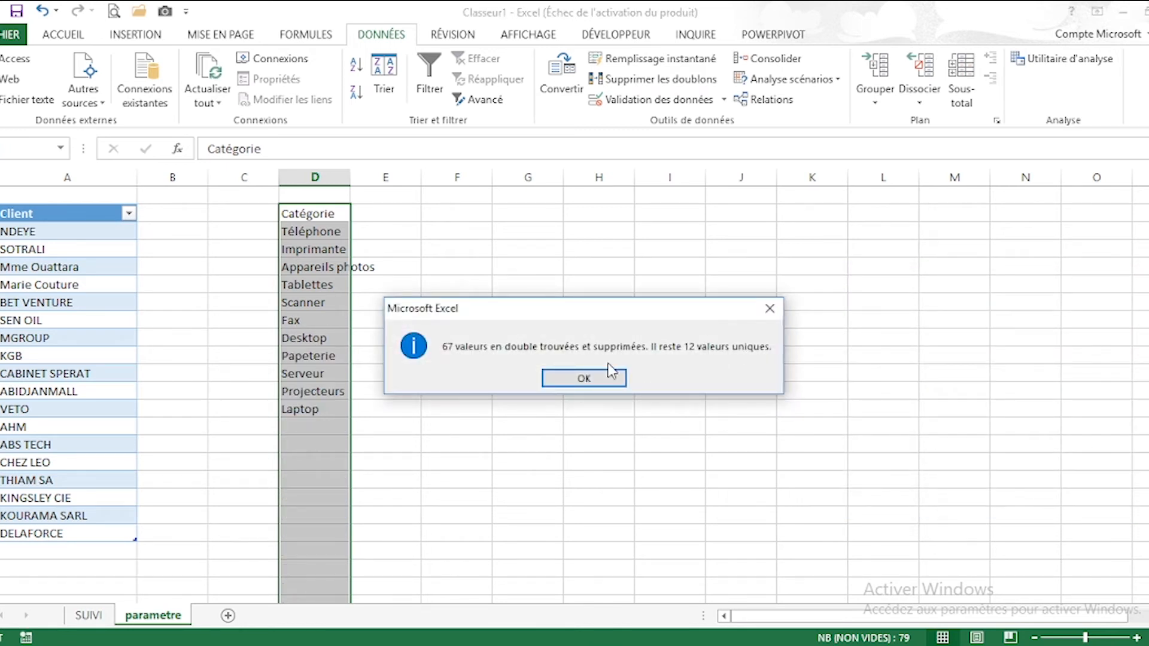
left_click(591, 378)
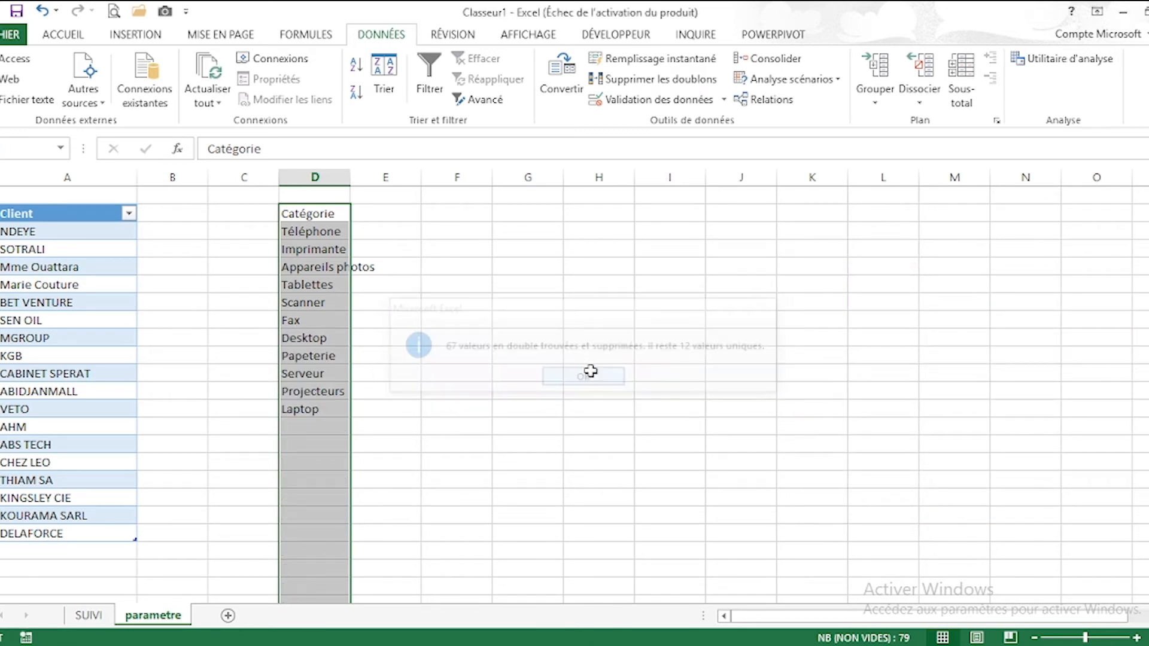
Step: Convert the category list D2:D13 into a table with headers and widen column D to fit the category names
left_click(318, 231)
left_click_drag(306, 213, 315, 407)
key("ctrl+l")
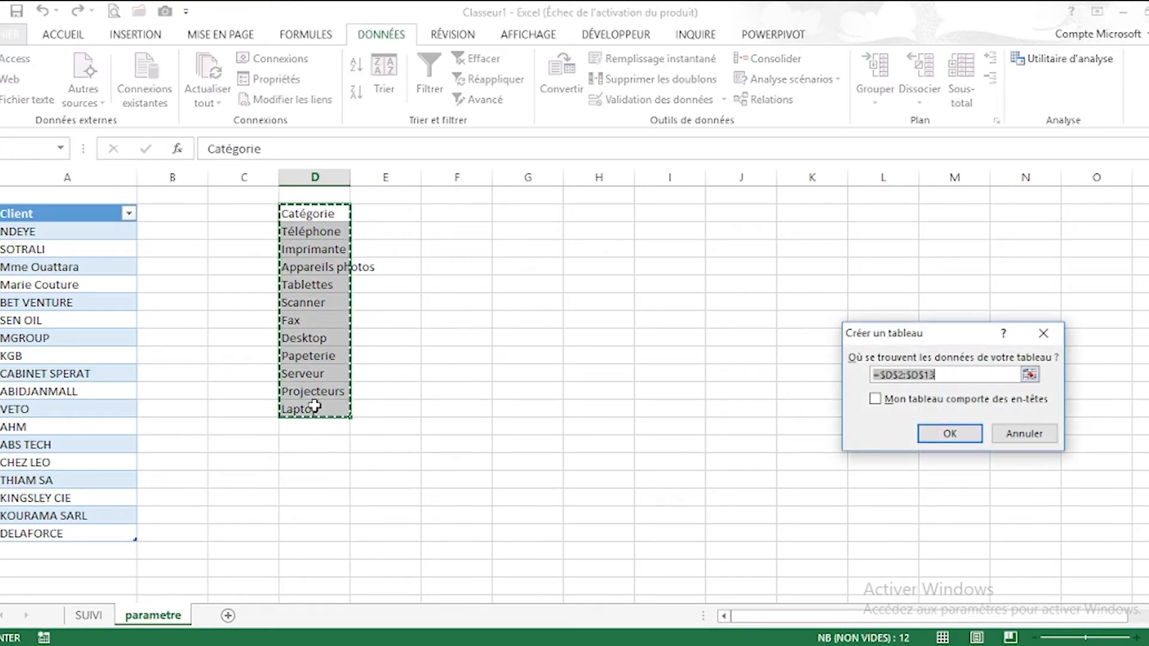
left_click(876, 400)
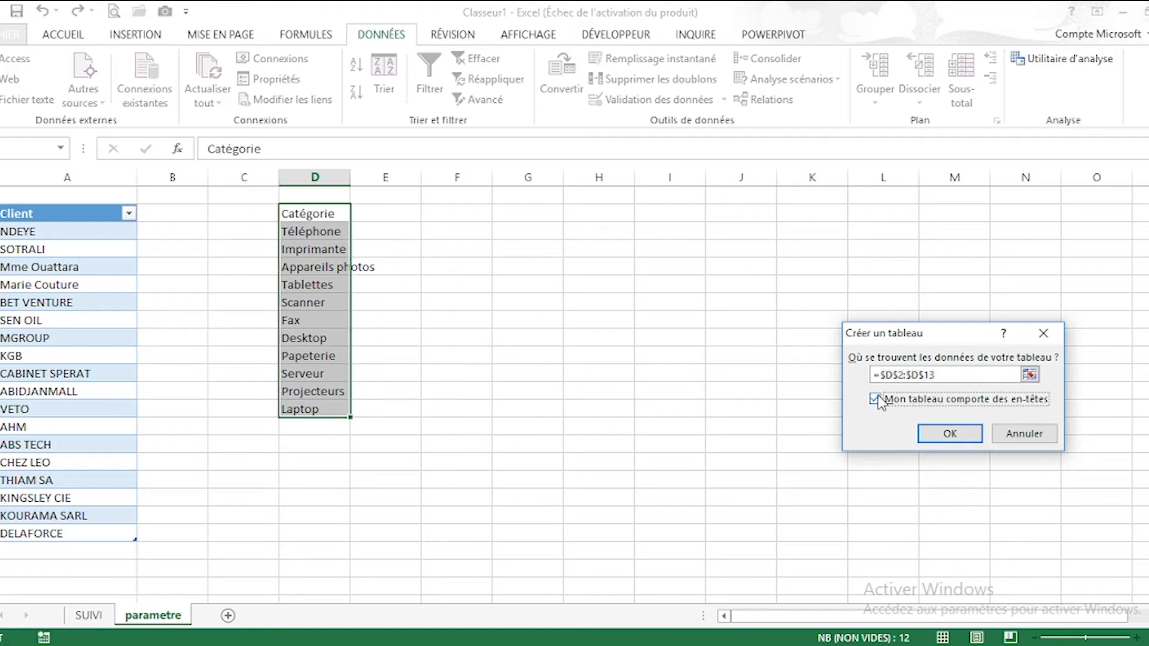
left_click(949, 433)
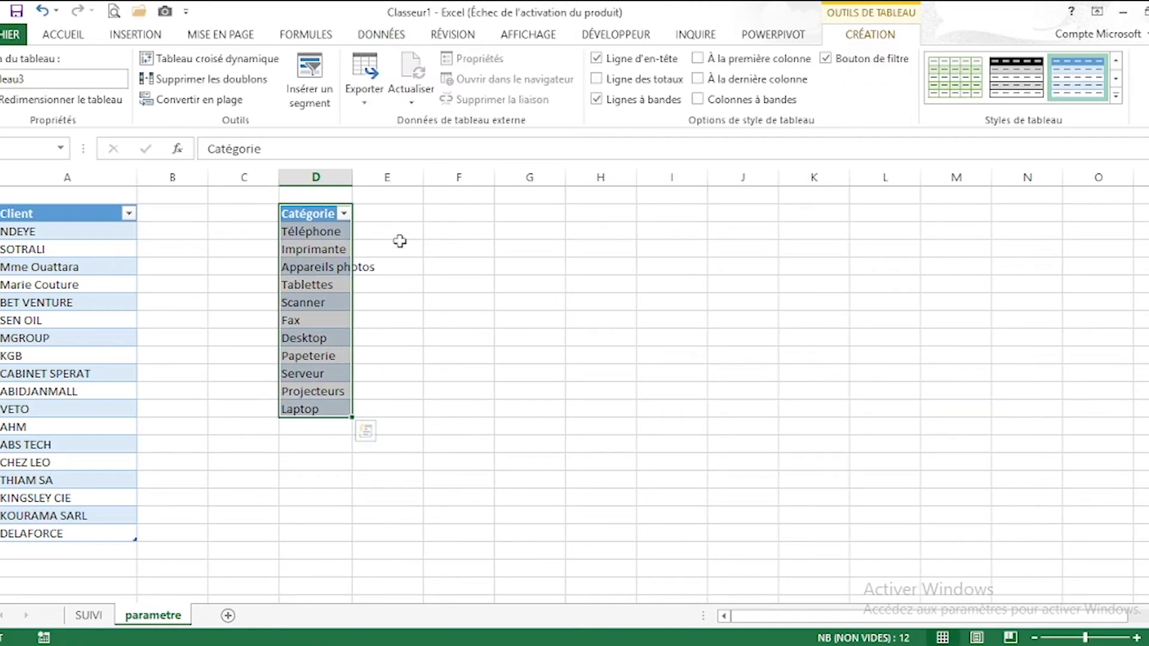
left_click_drag(352, 177, 440, 207)
left_click(464, 213)
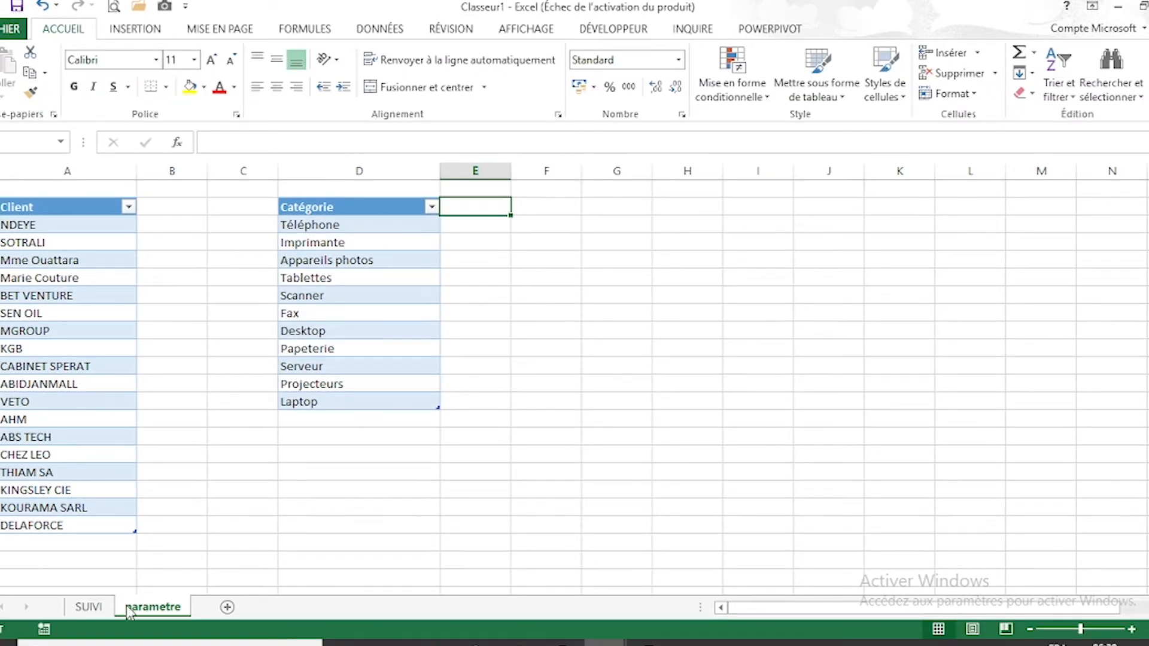
Step: Copy the whole Commercial column with its header from SUIVI and paste it as values from cell H2 of the parametre sheet
left_click(94, 608)
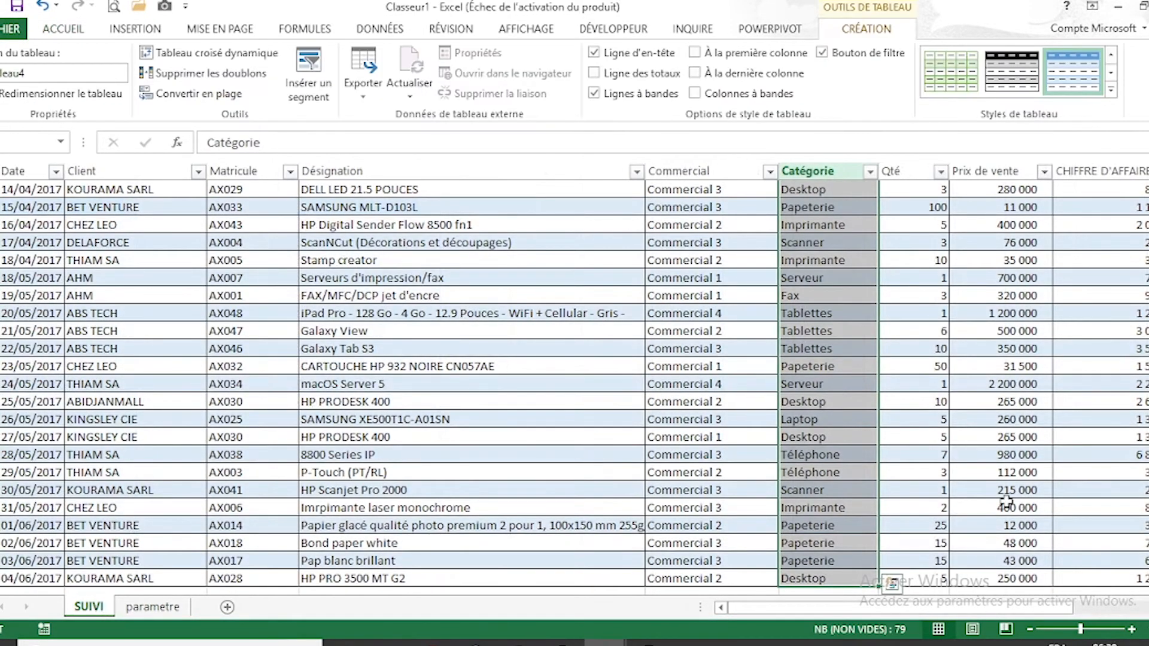
left_click_drag(1144, 534, 1144, 532)
left_click(731, 199)
left_click(717, 204)
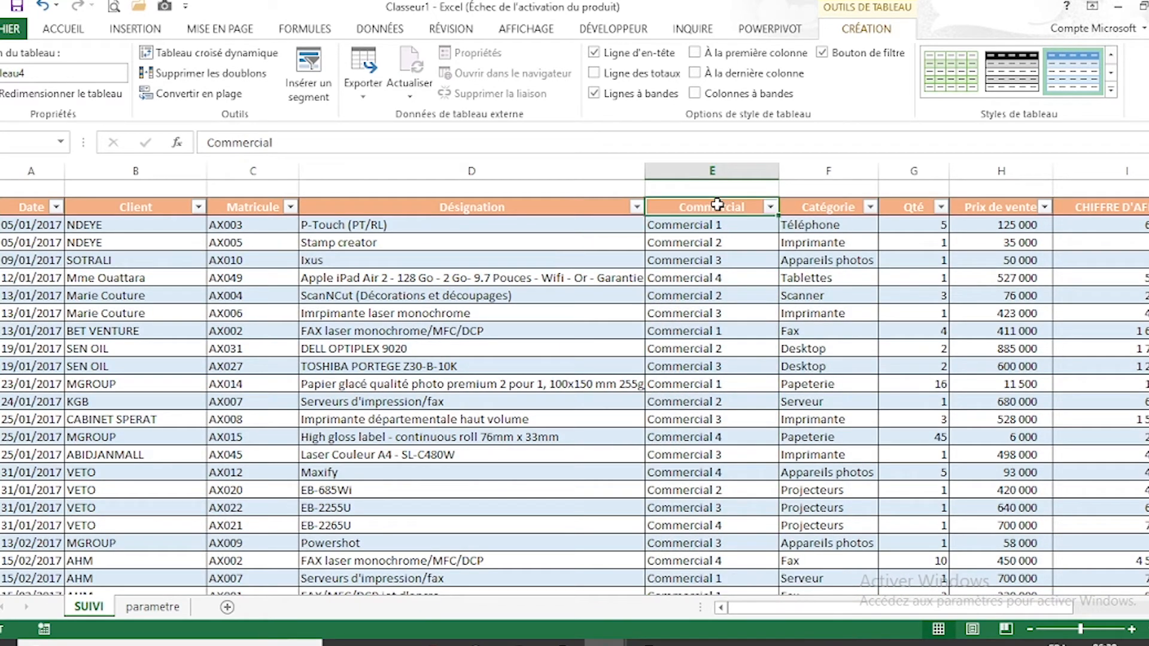
left_click(717, 204)
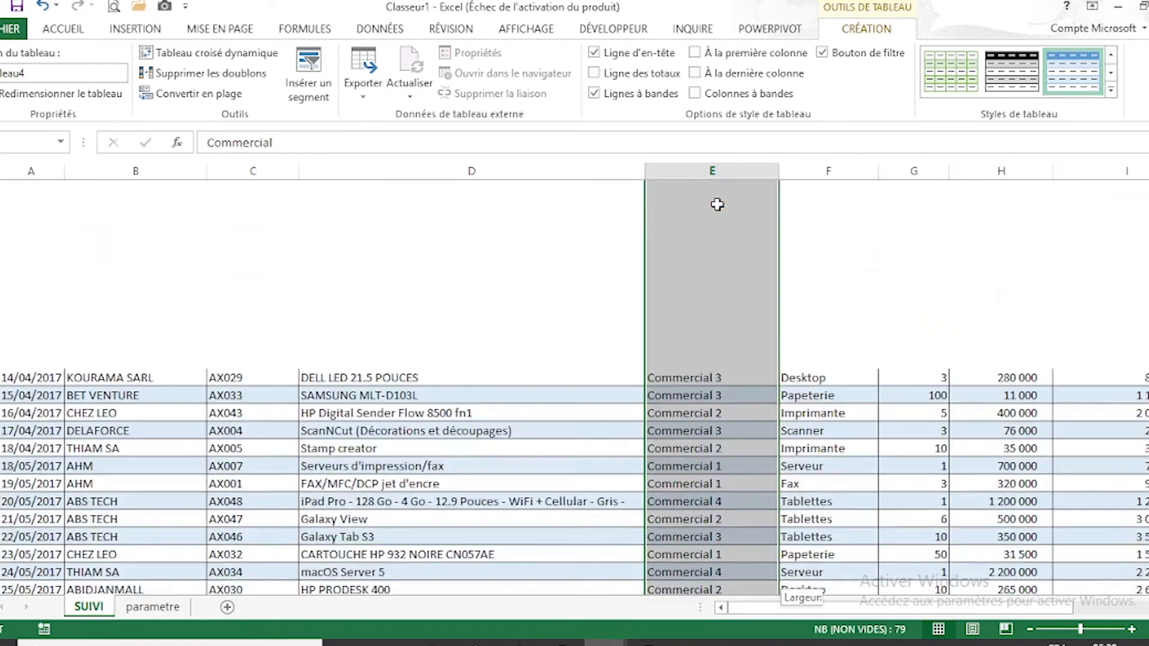
key("ctrl+c")
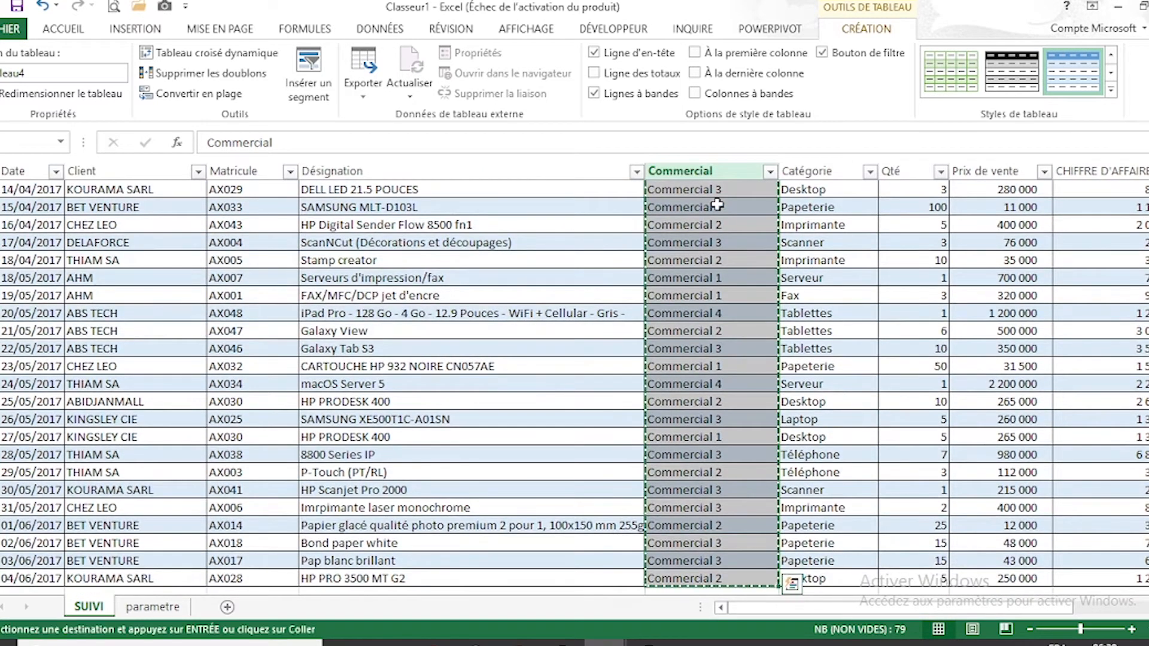
left_click(150, 608)
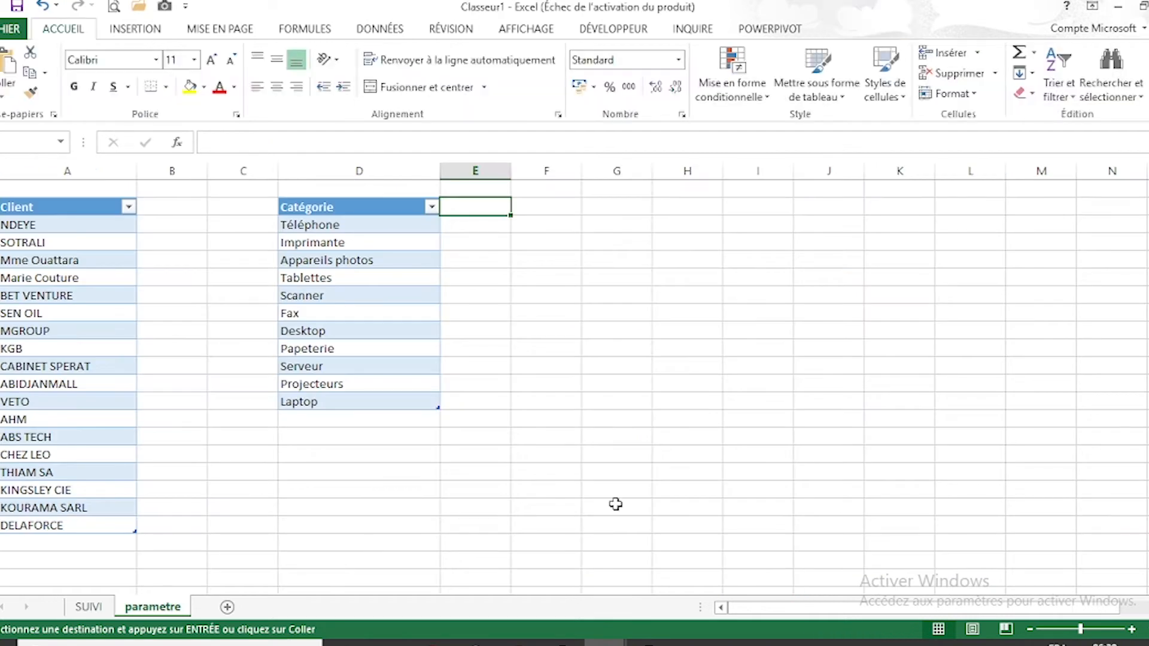
left_click(637, 209)
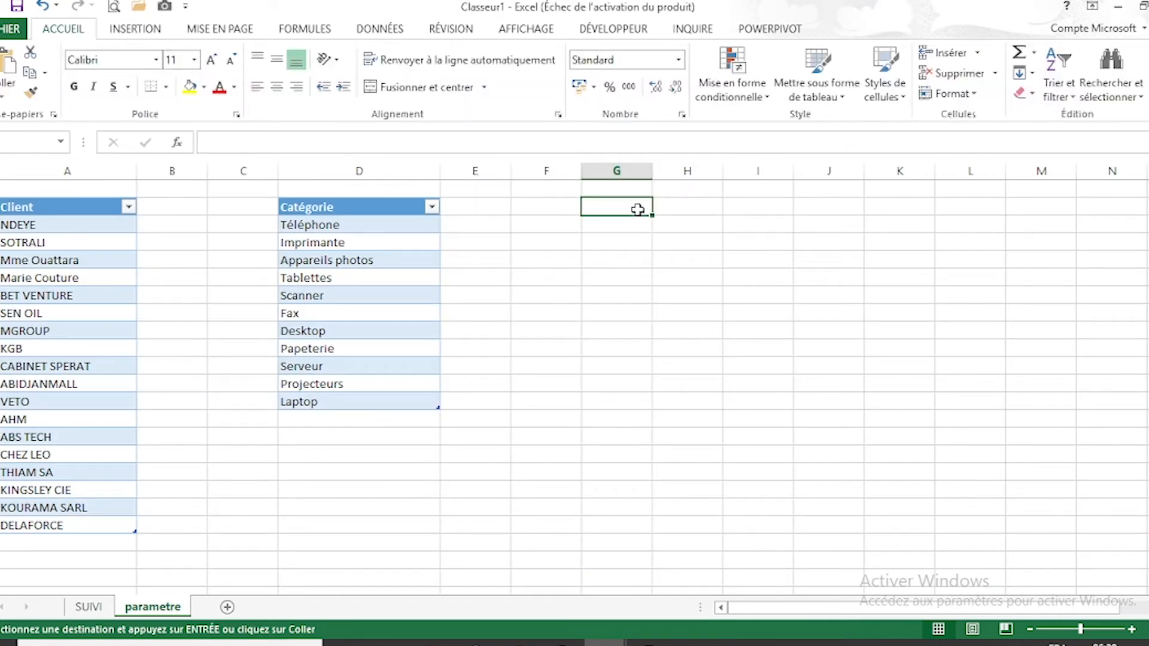
left_click(685, 210)
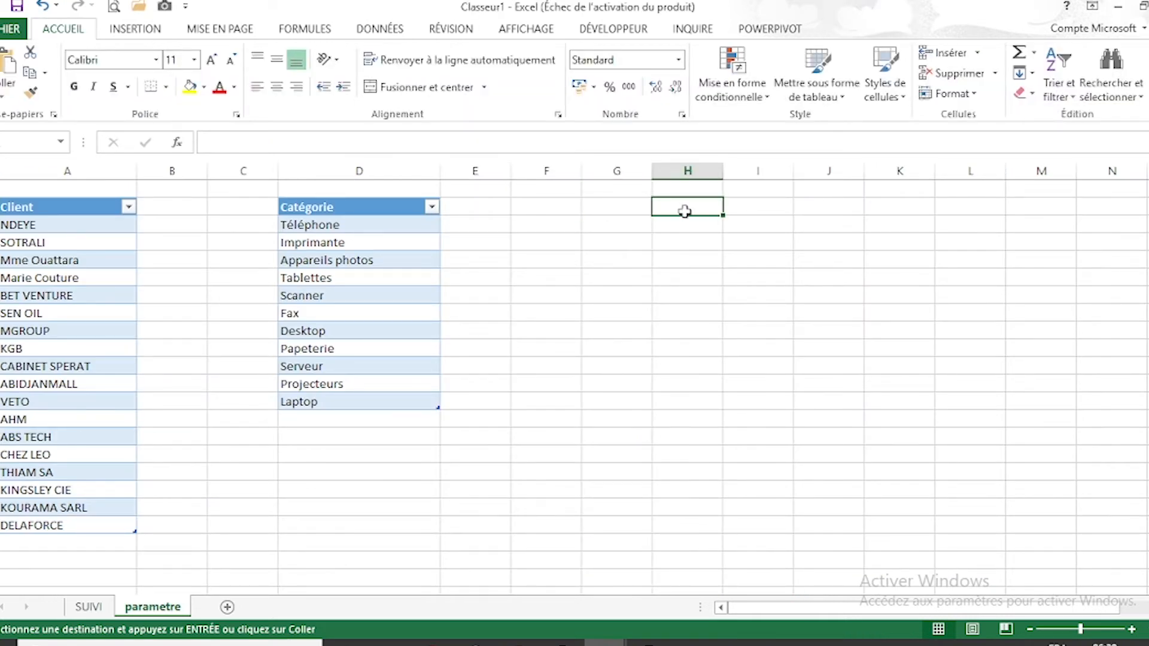
right_click(685, 210)
left_click(755, 292)
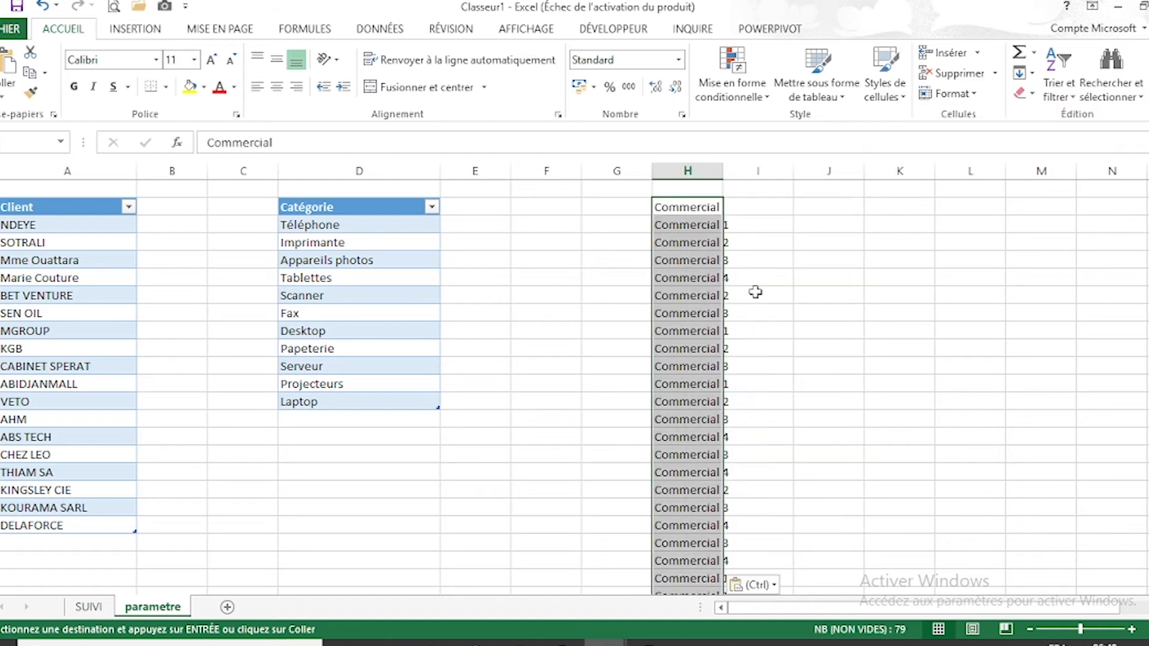
Step: Remove the duplicate values from the salesperson list in column H and widen the column to fit its entries
left_click(401, 35)
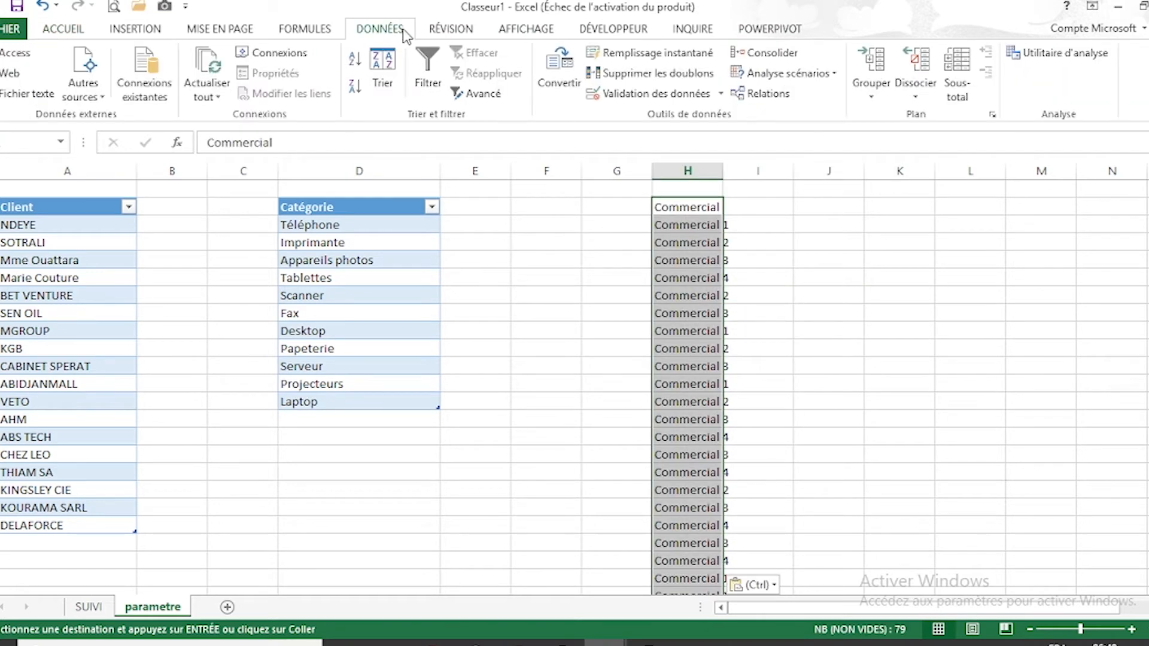
left_click(649, 73)
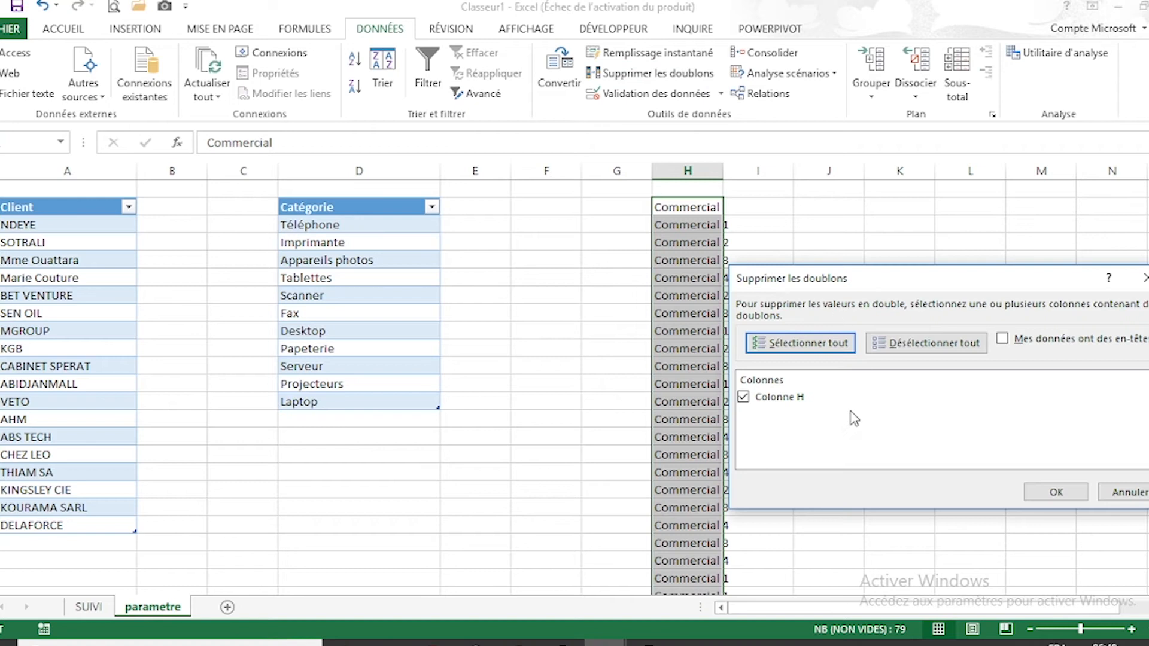
left_click(1056, 494)
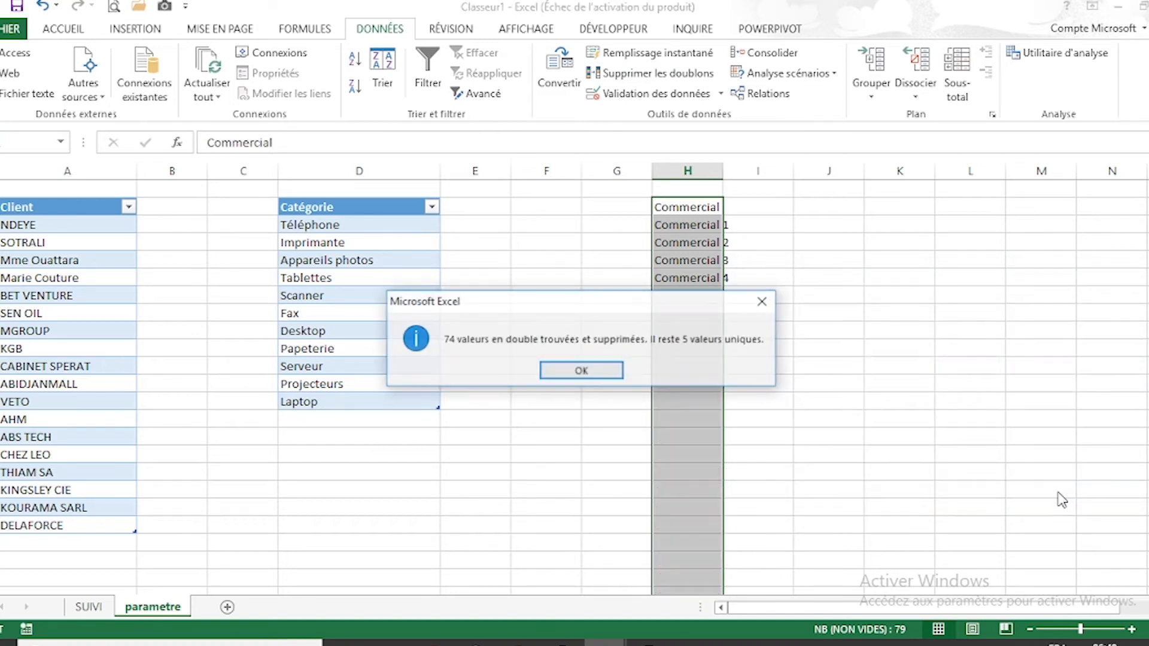
key("Return")
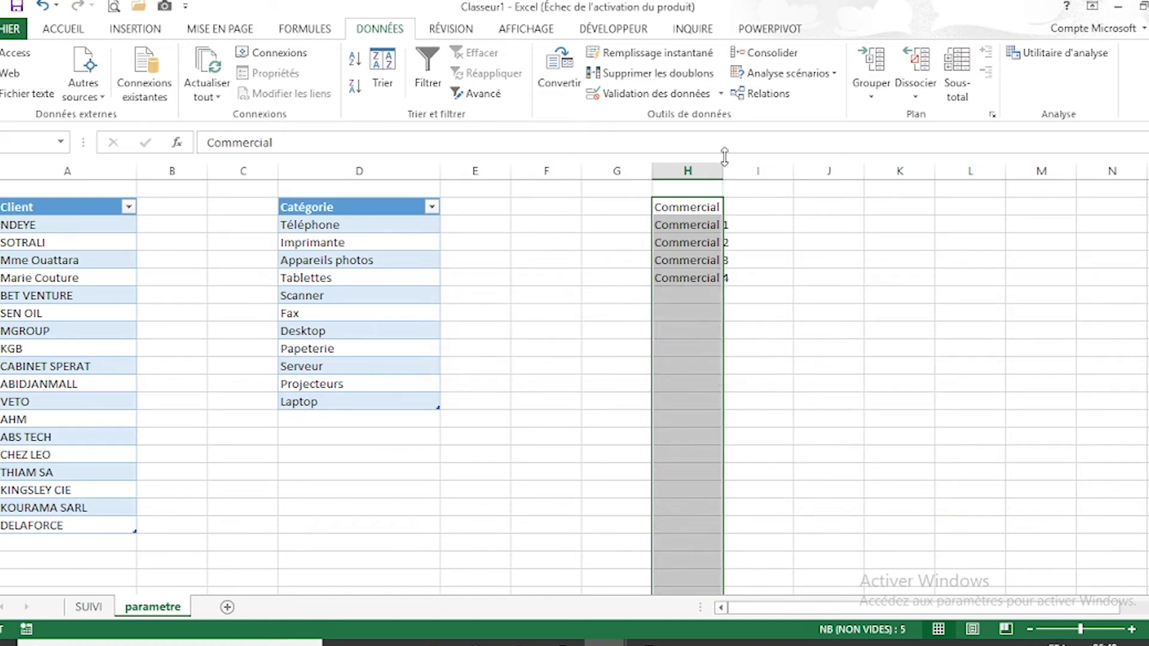
left_click_drag(723, 172, 762, 173)
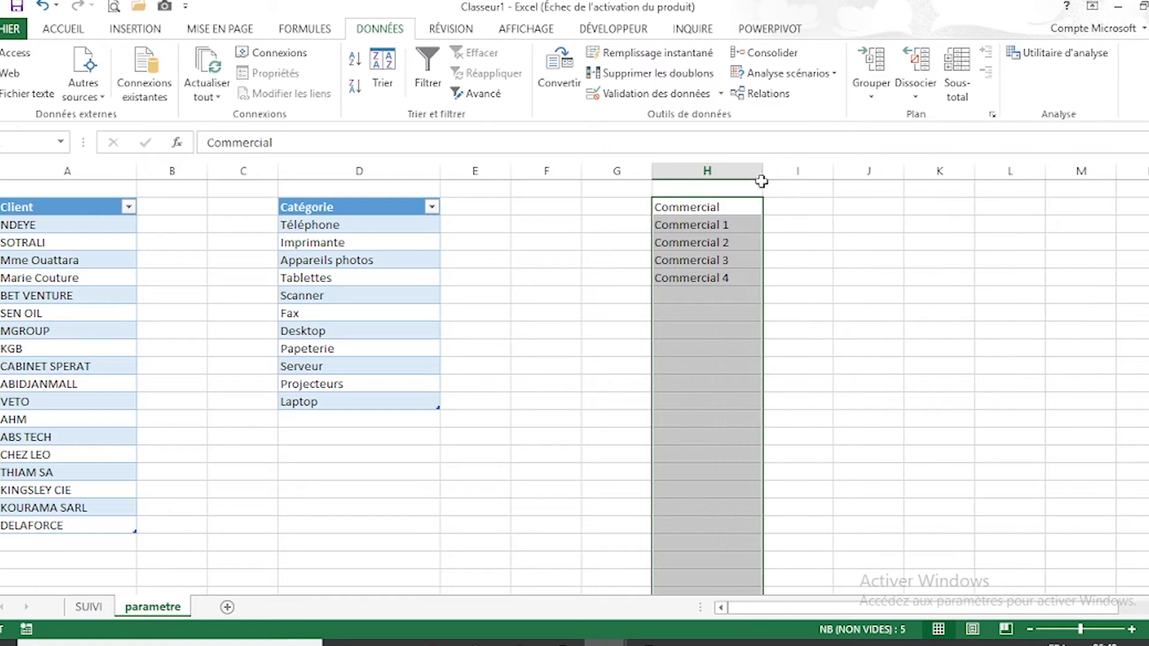
Step: Change the header in cell H2 to Commerciaux
left_click(730, 207)
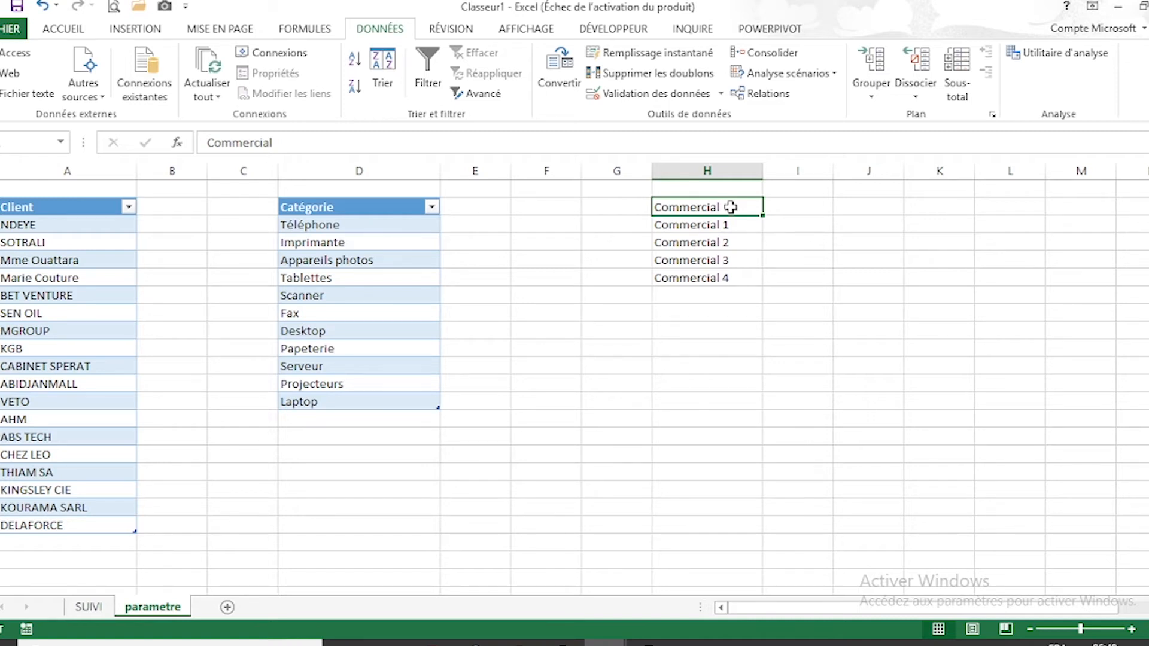
double_click(731, 206)
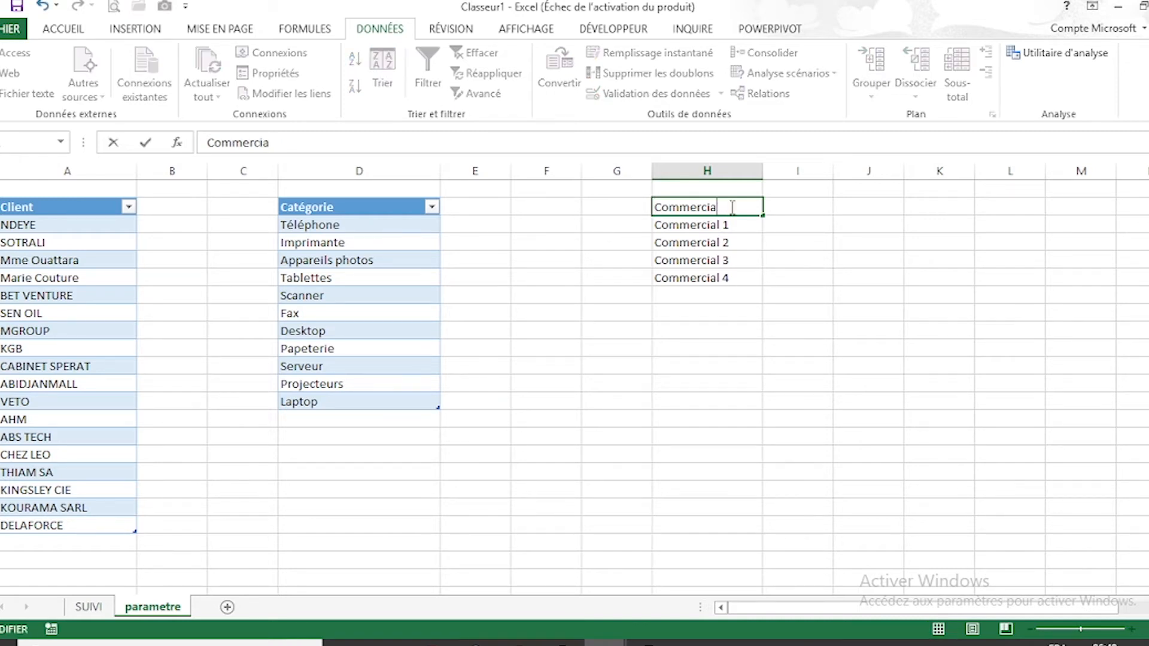
key("Return")
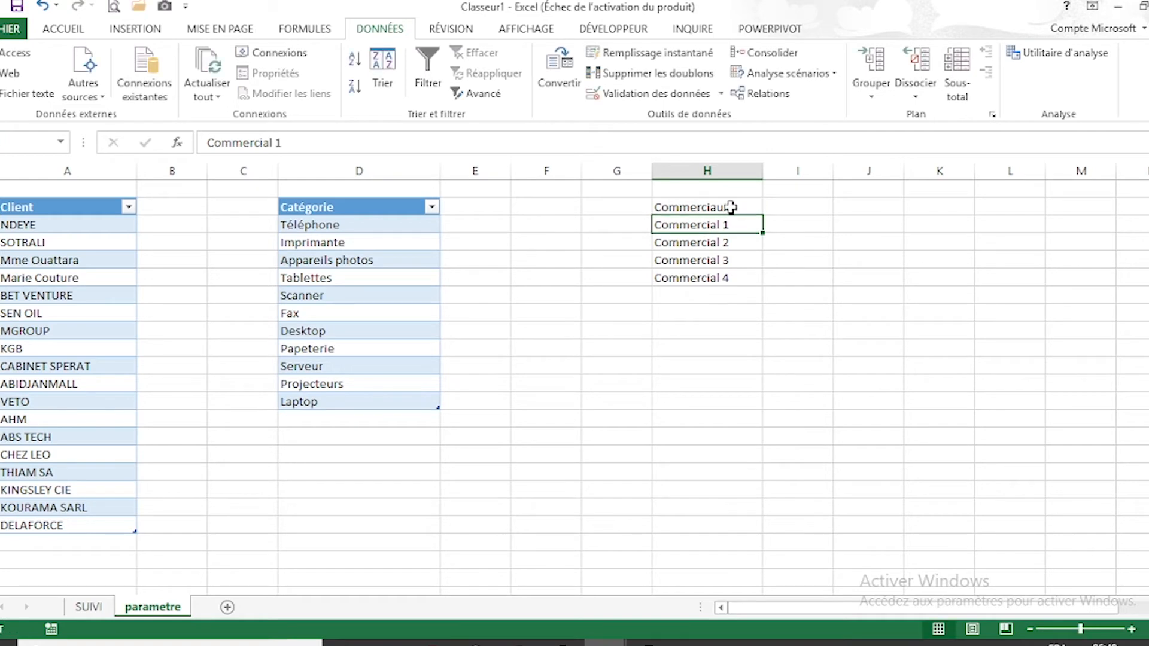
Step: Convert the salesperson list H2:H6 into a table with headers
key("ctrl+l")
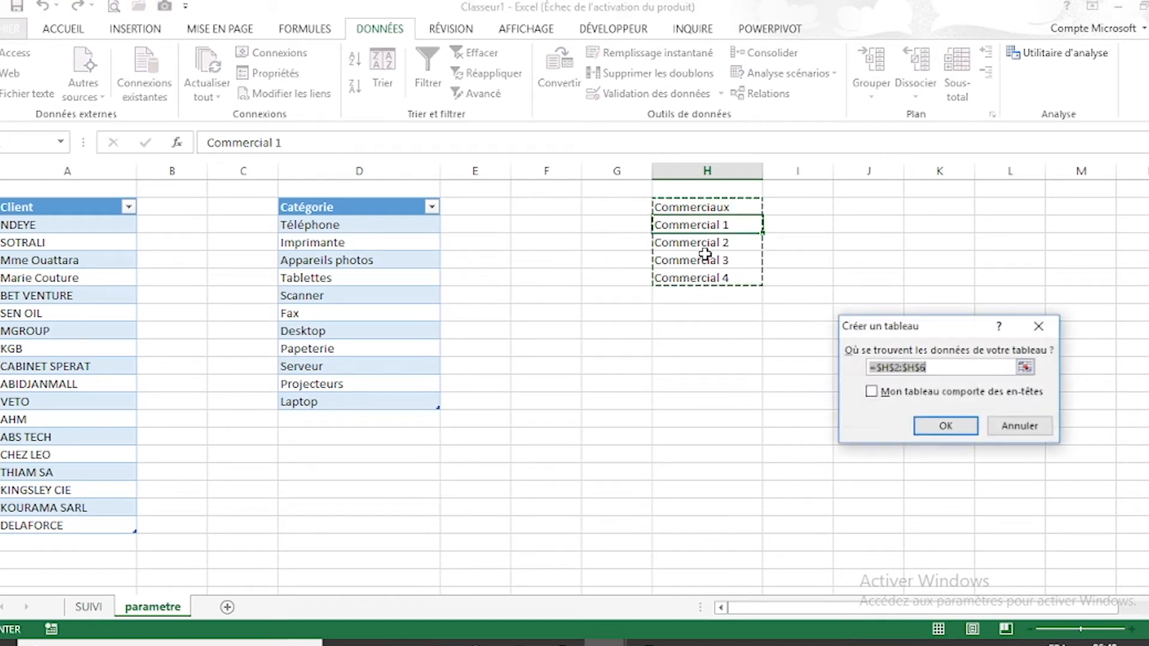
left_click(886, 396)
left_click(941, 440)
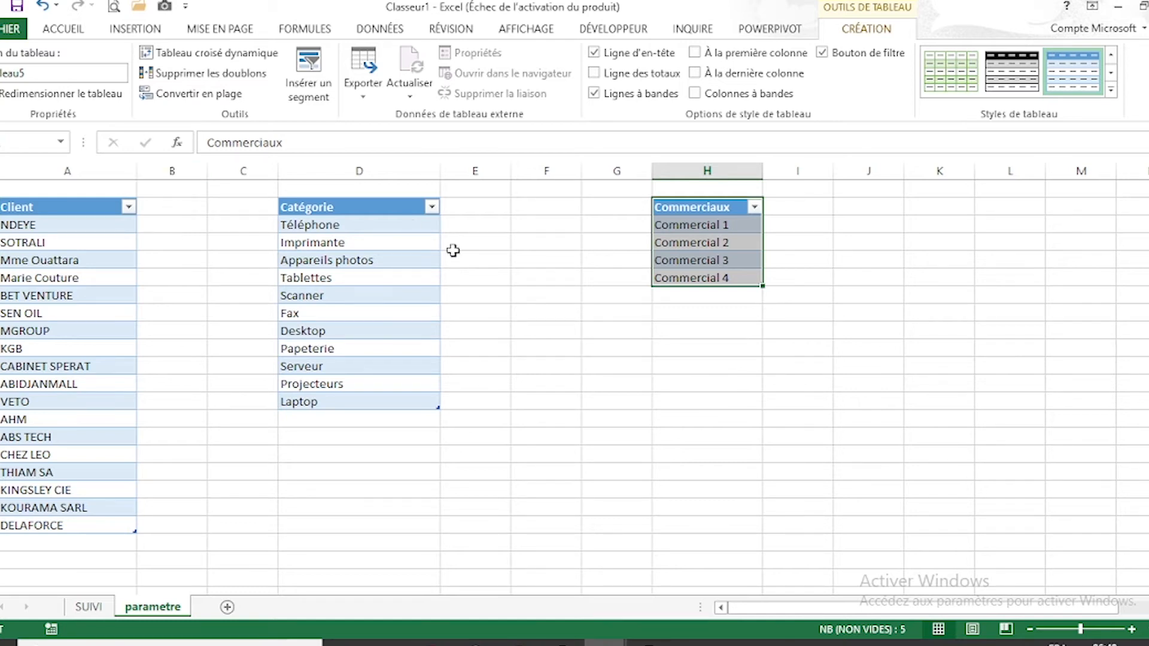
Step: Extend the category table with a new column headed Objectif in cell E2
left_click(460, 205)
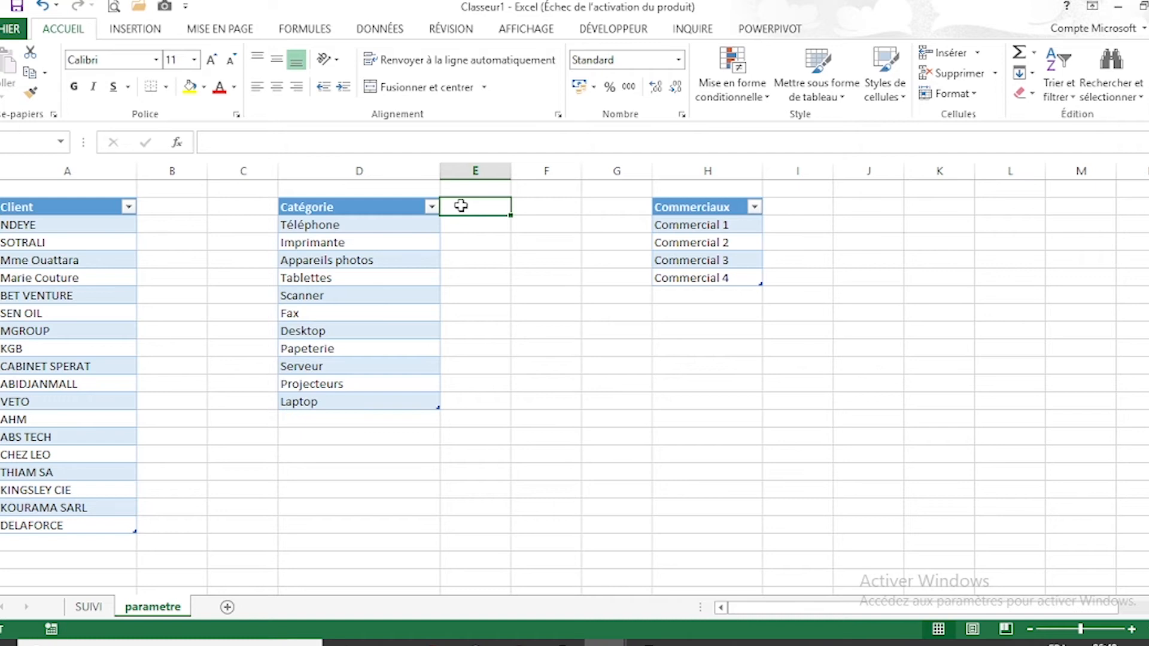
type("P")
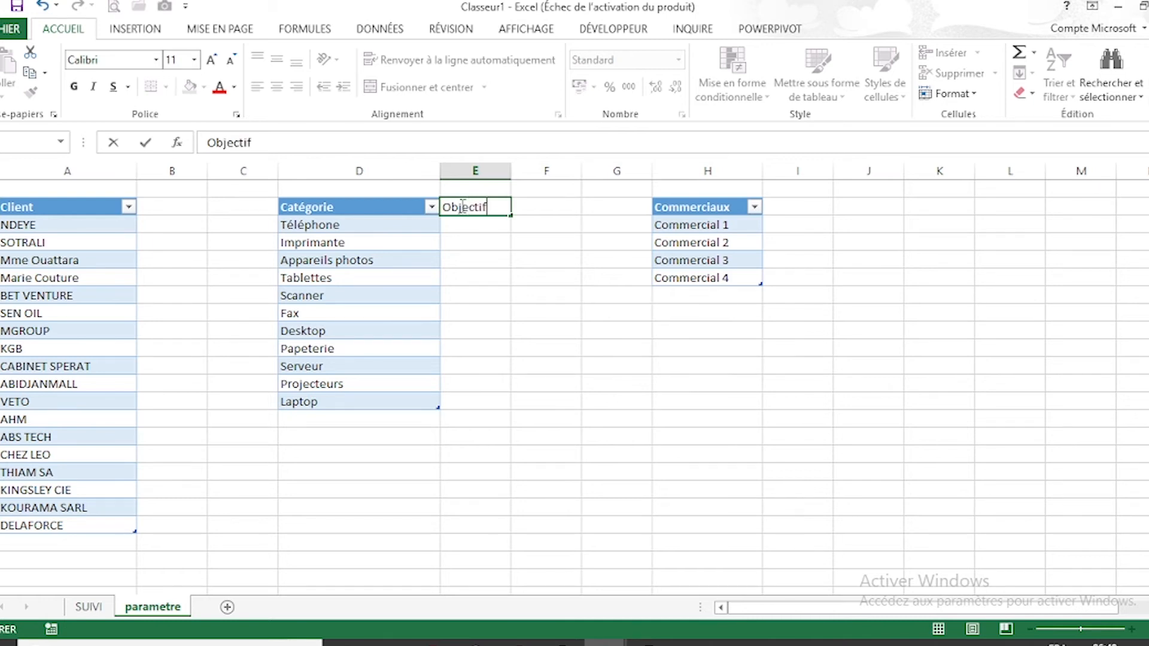
key("Return")
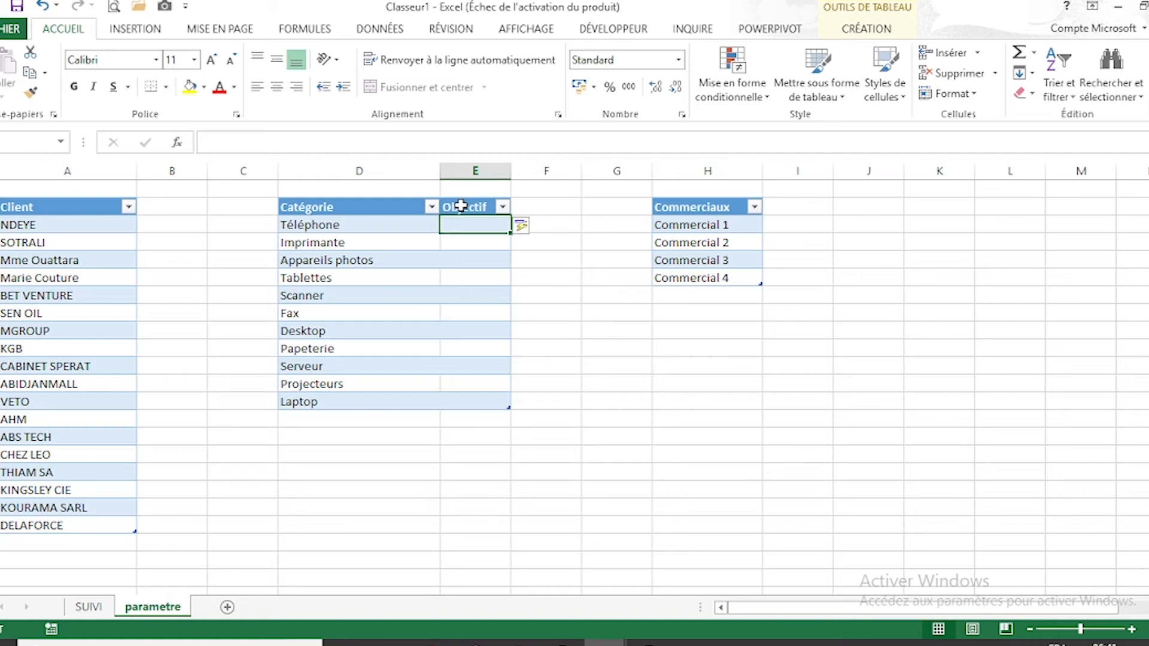
Step: Enter the objectives 1000000 for Téléphone, 200000 for Imprimante and 2500000 for Appareils photos
type("1000000")
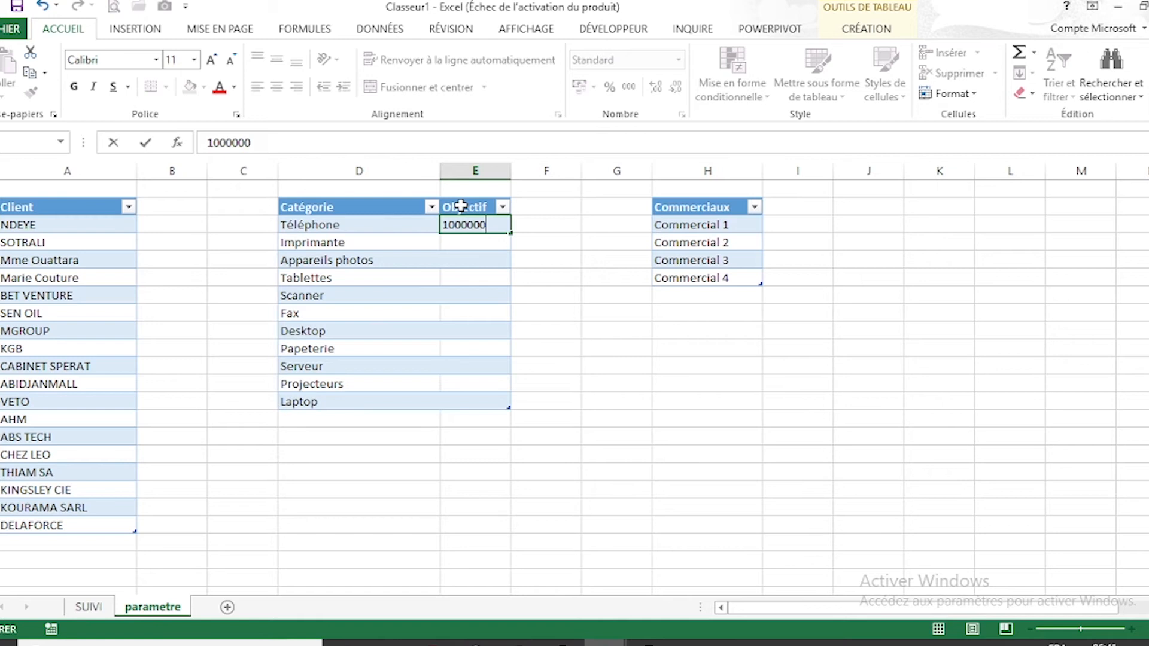
key("Return")
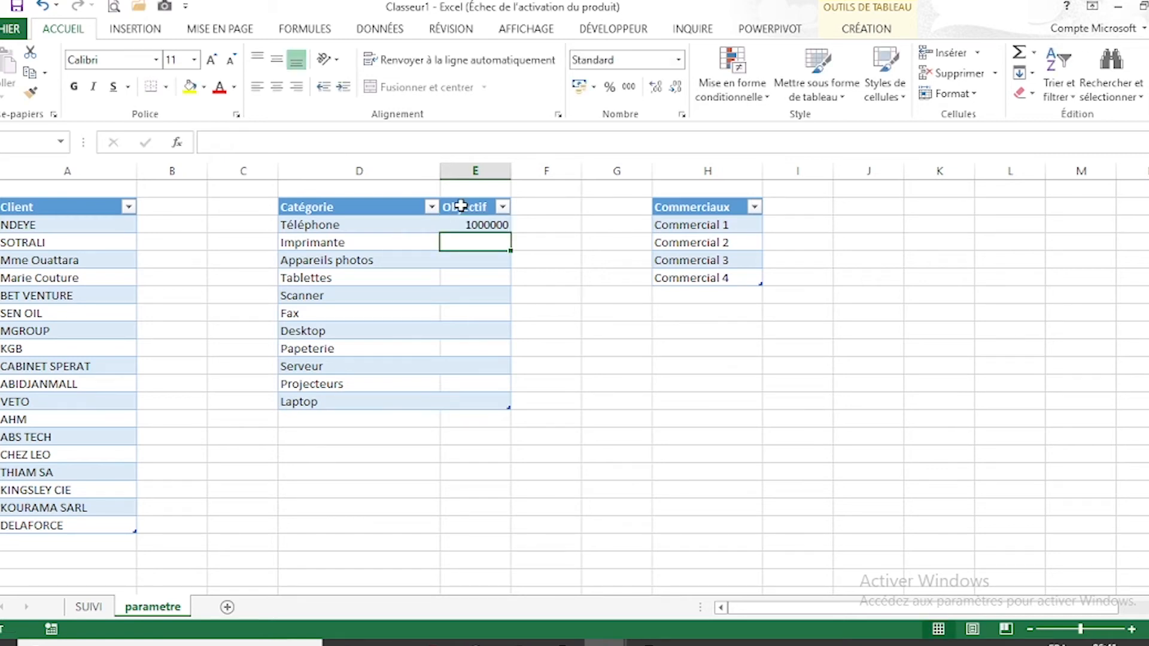
type("200000")
key("Return")
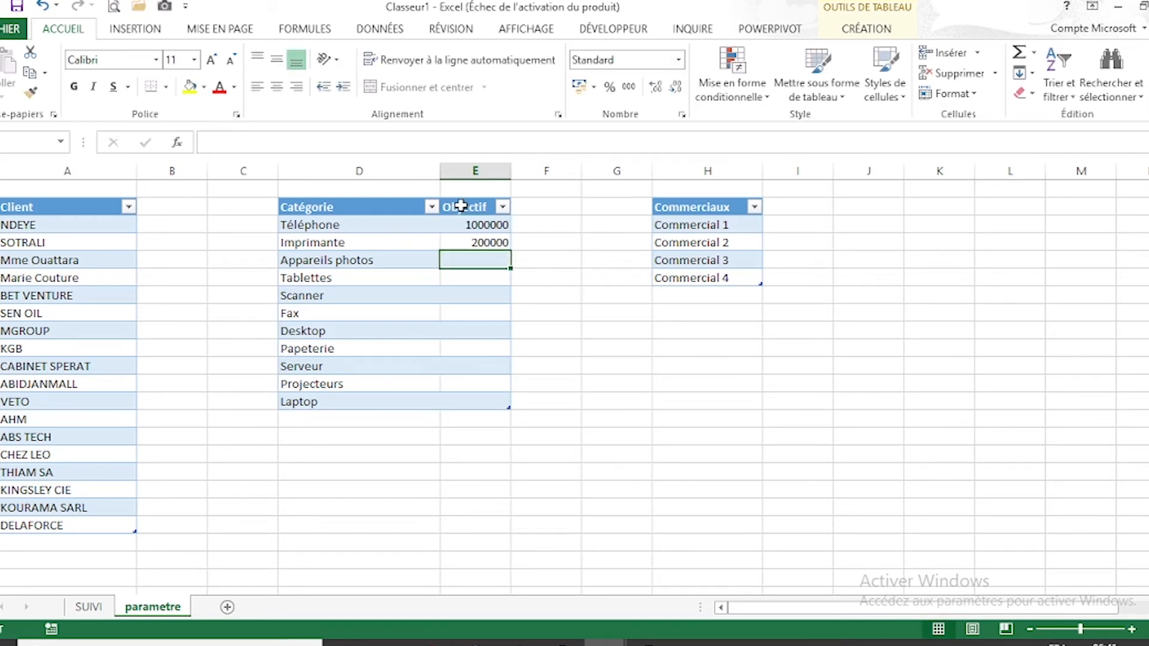
type("2500000")
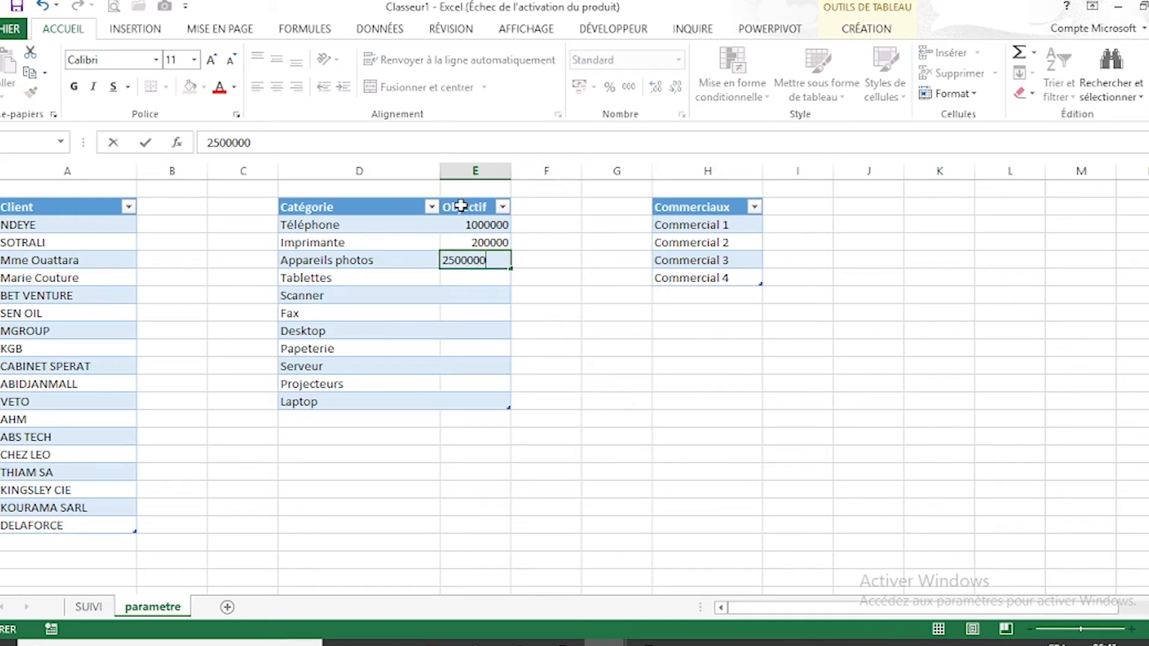
key("Return")
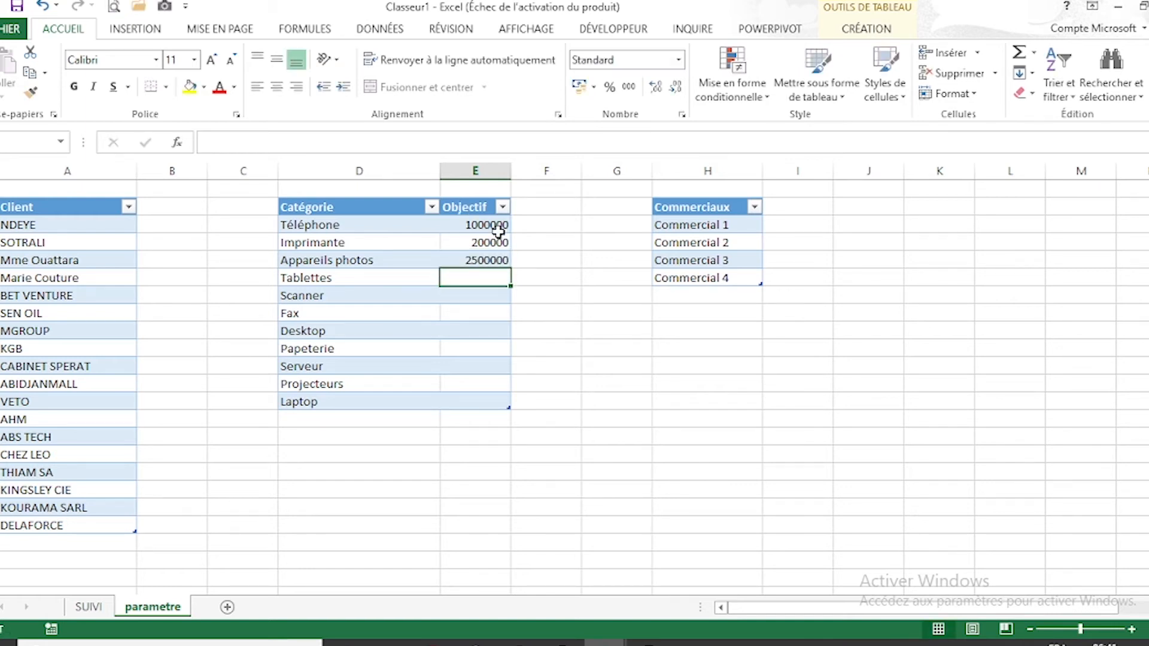
Step: Fill the 2500000 objective of Appareils photos down through the Laptop row
left_click(495, 261)
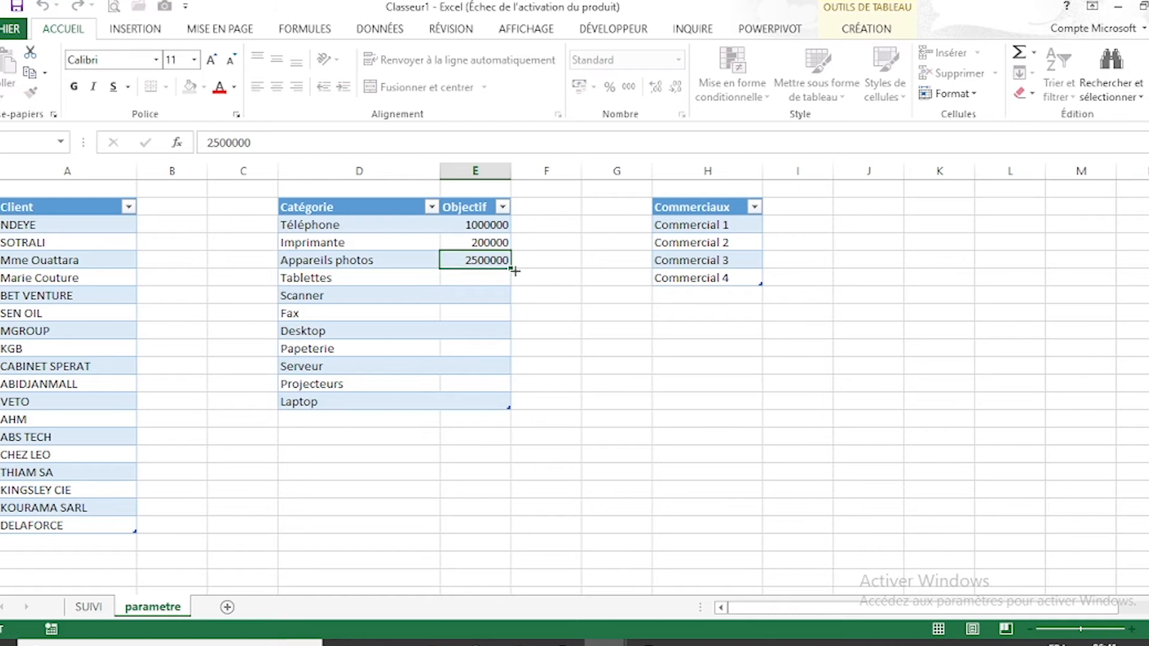
left_click_drag(509, 269, 510, 411)
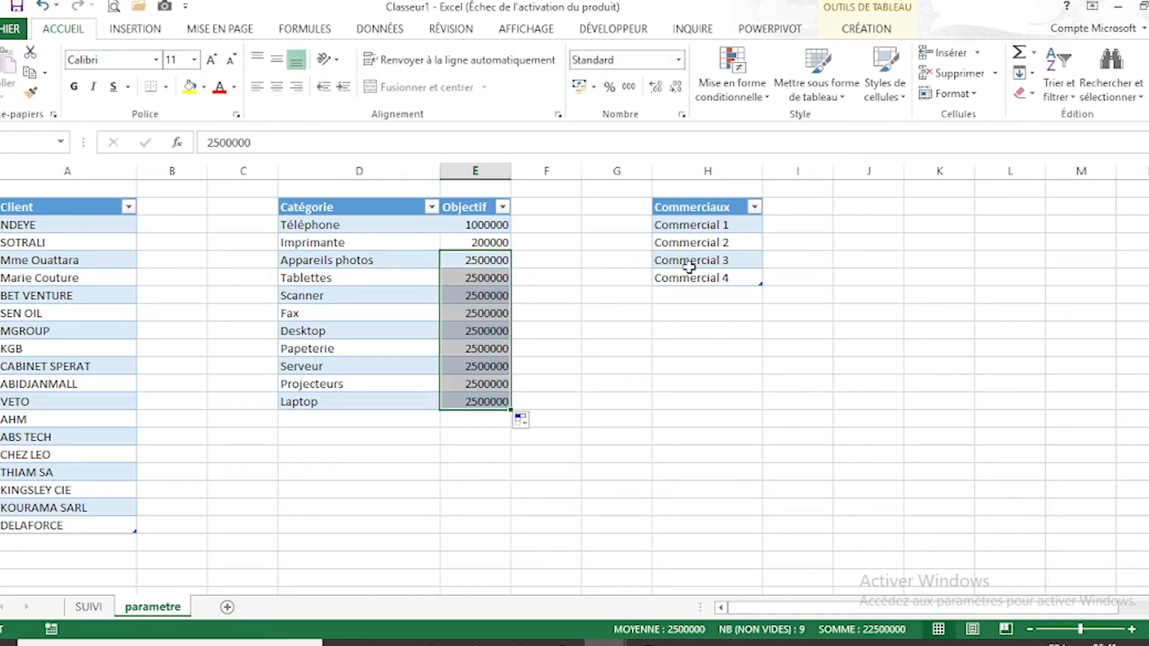
left_click(714, 221)
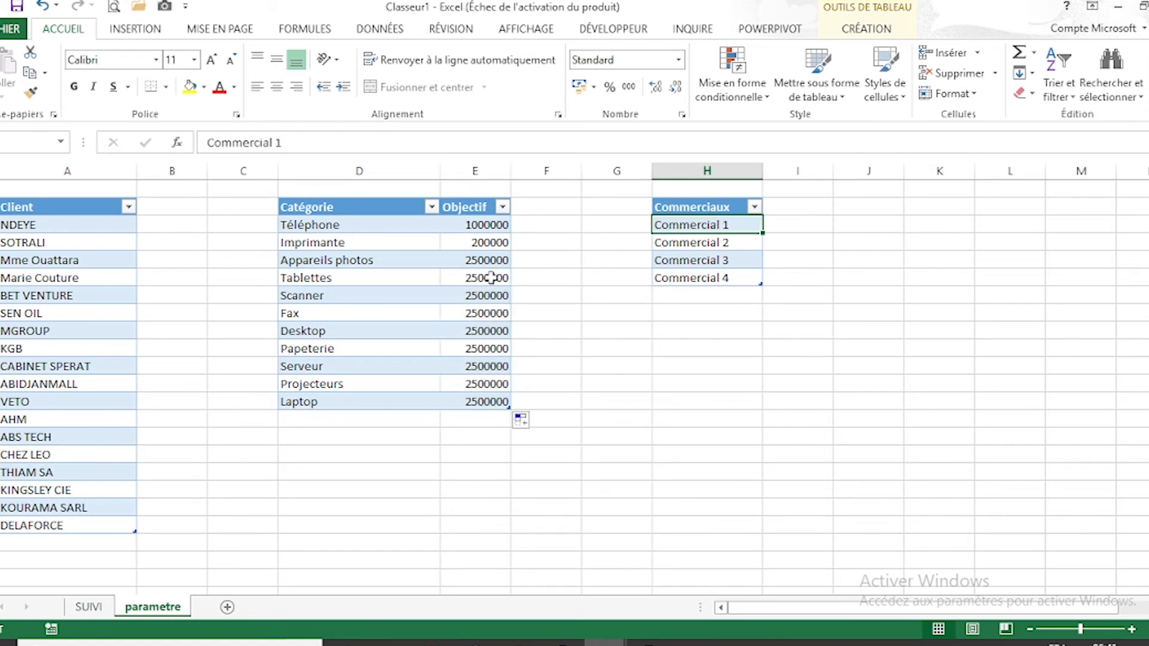
Step: Insert an automatic sum of the category objectives in cell E15
left_click(472, 440)
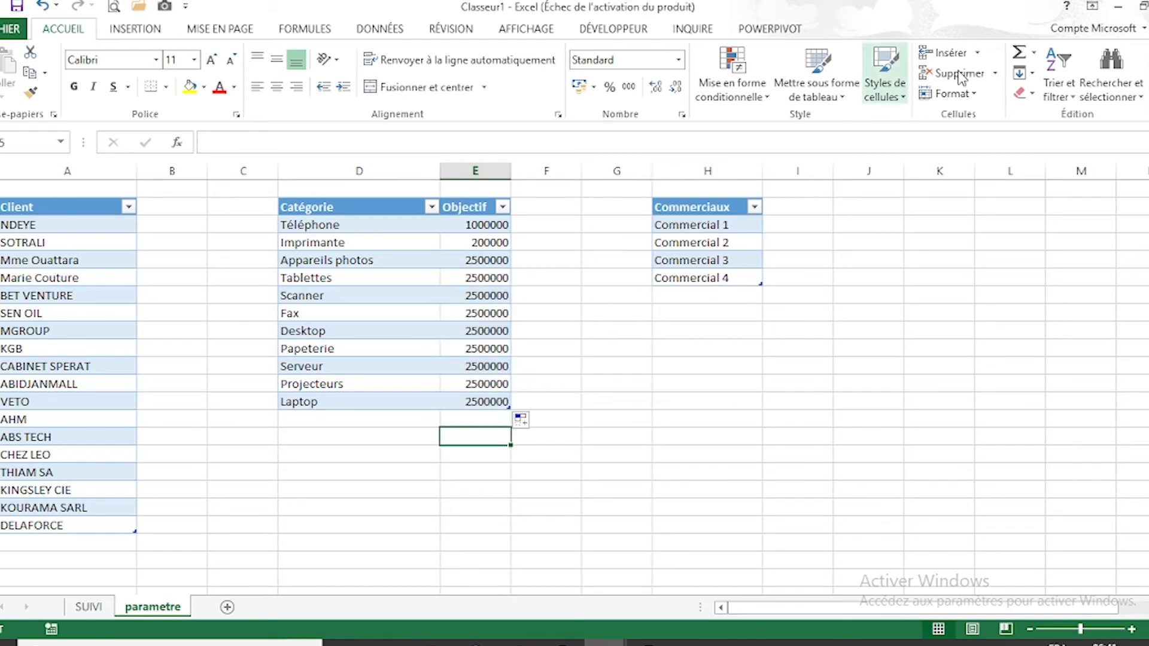
left_click(1020, 53)
key("Return")
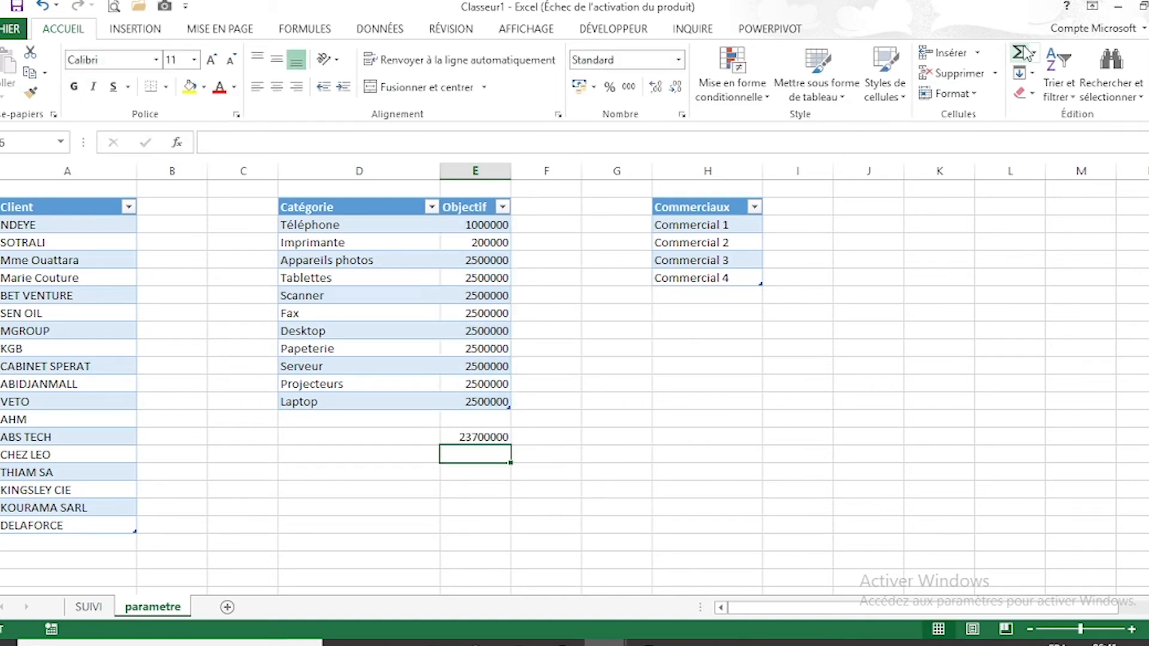
Step: Format the category table's Objectif values with a thousands separator and no decimals
left_click(473, 200)
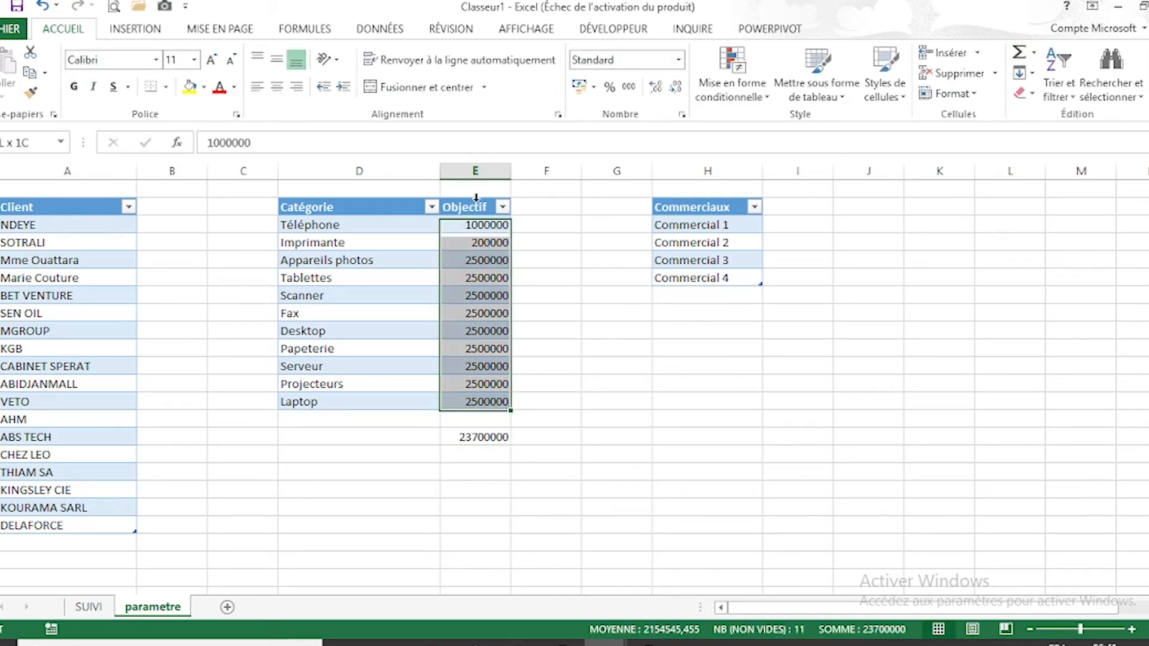
left_click(628, 86)
left_click(675, 87)
left_click(675, 88)
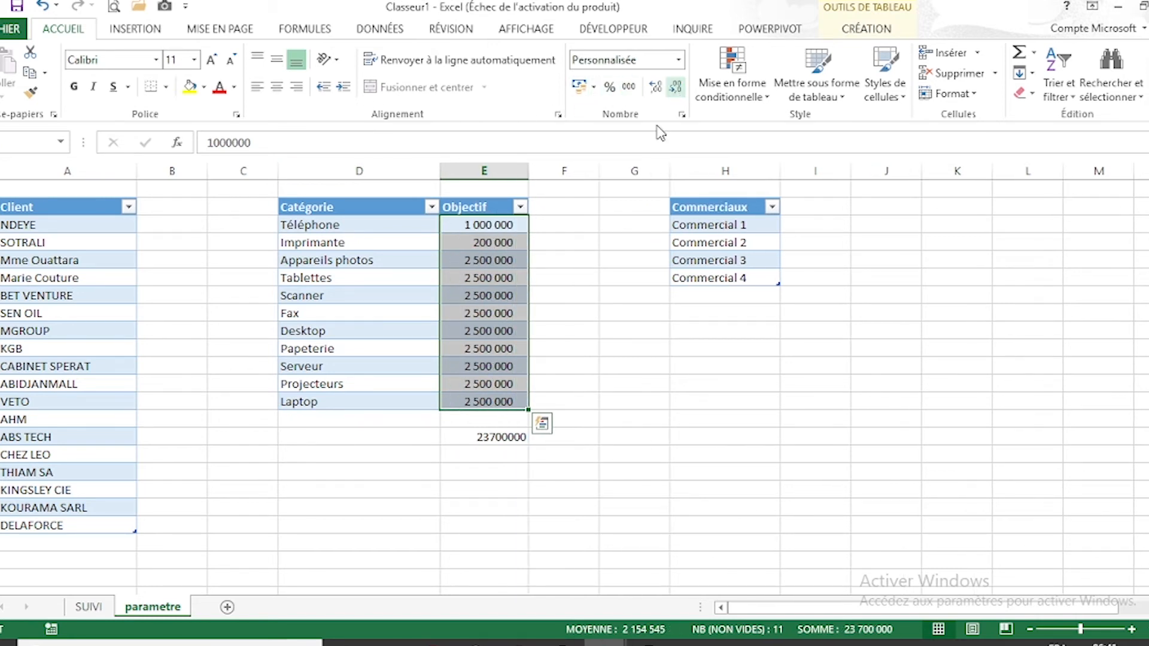
Step: Format the objectives total in E15 with a thousands separator, no decimals and bold text
left_click(492, 432)
left_click(629, 88)
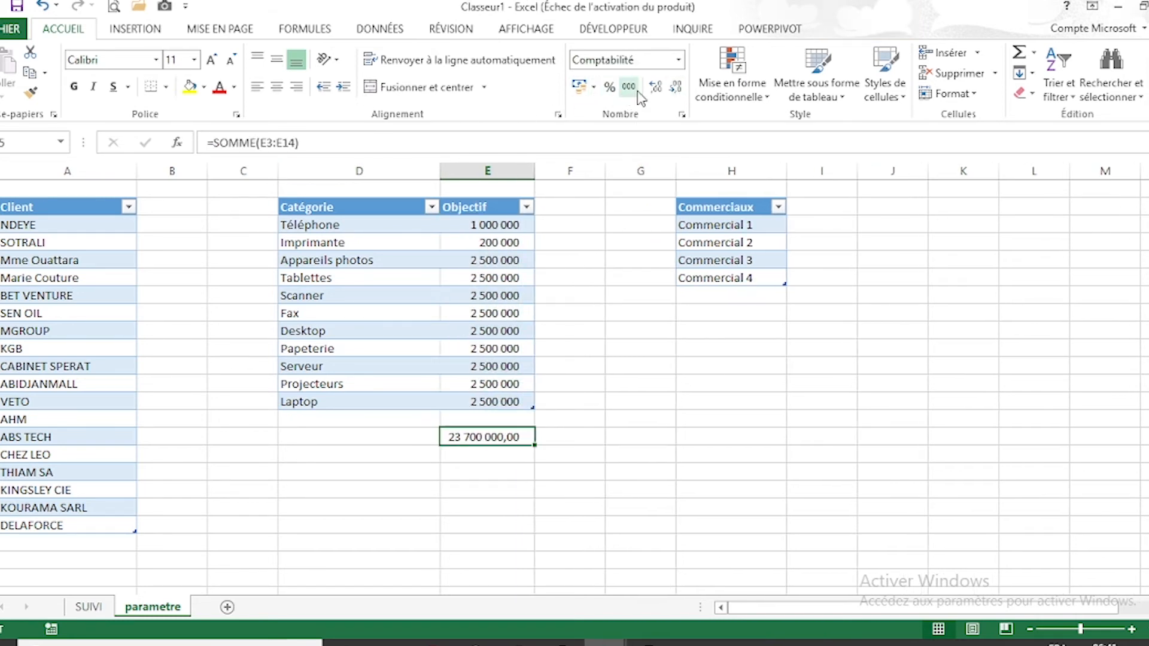
left_click(676, 88)
left_click(676, 88)
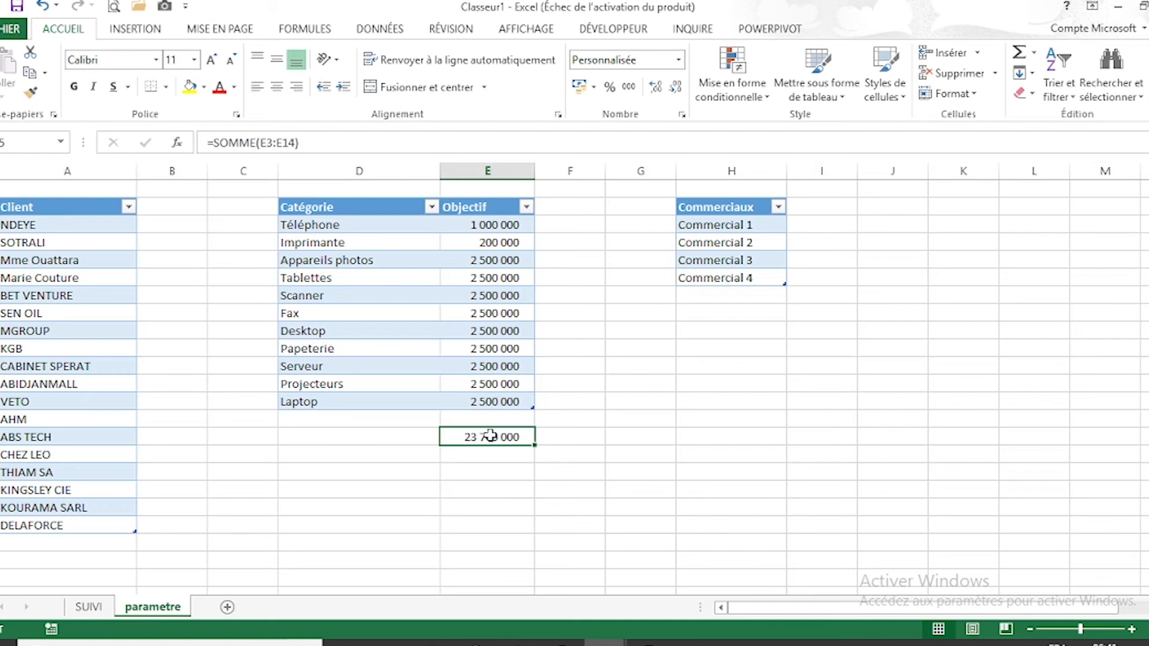
left_click(73, 86)
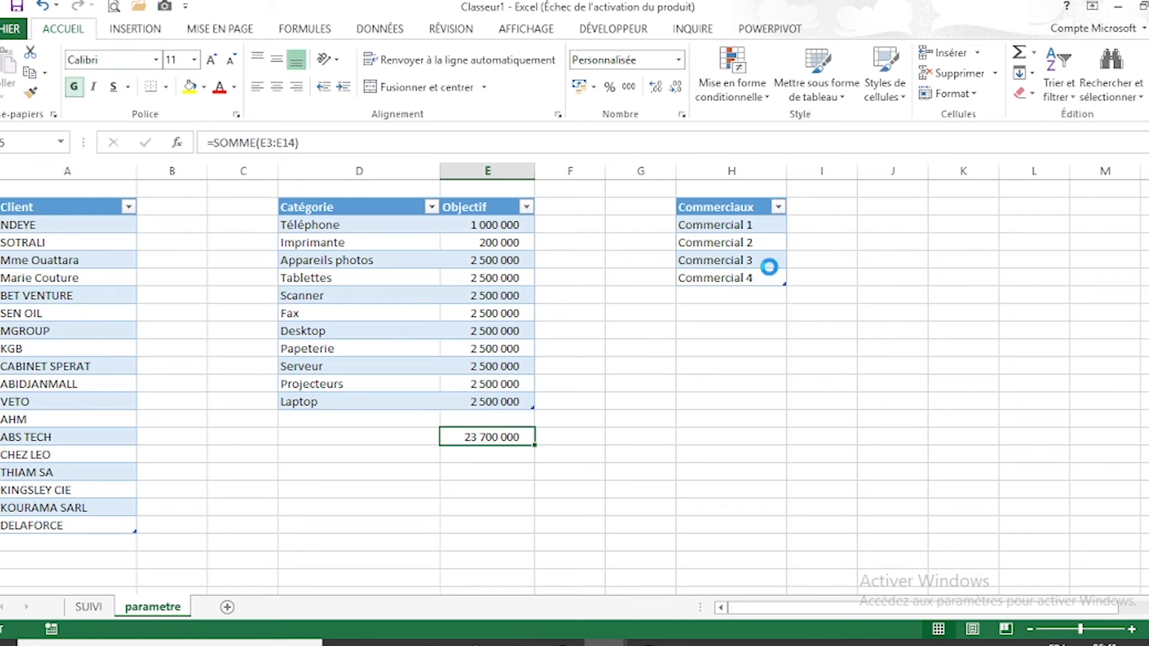
Step: Extend the Commerciaux table with a new column headed objectif in cell I2
left_click(821, 207)
left_click(839, 220)
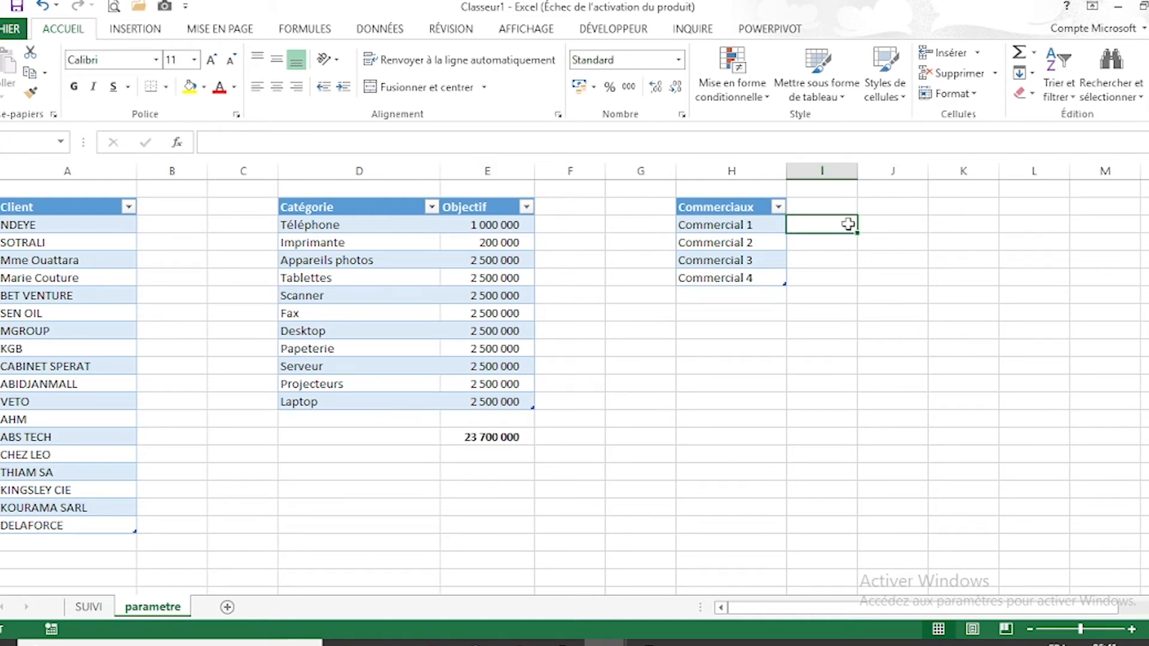
left_click(838, 206)
type("o")
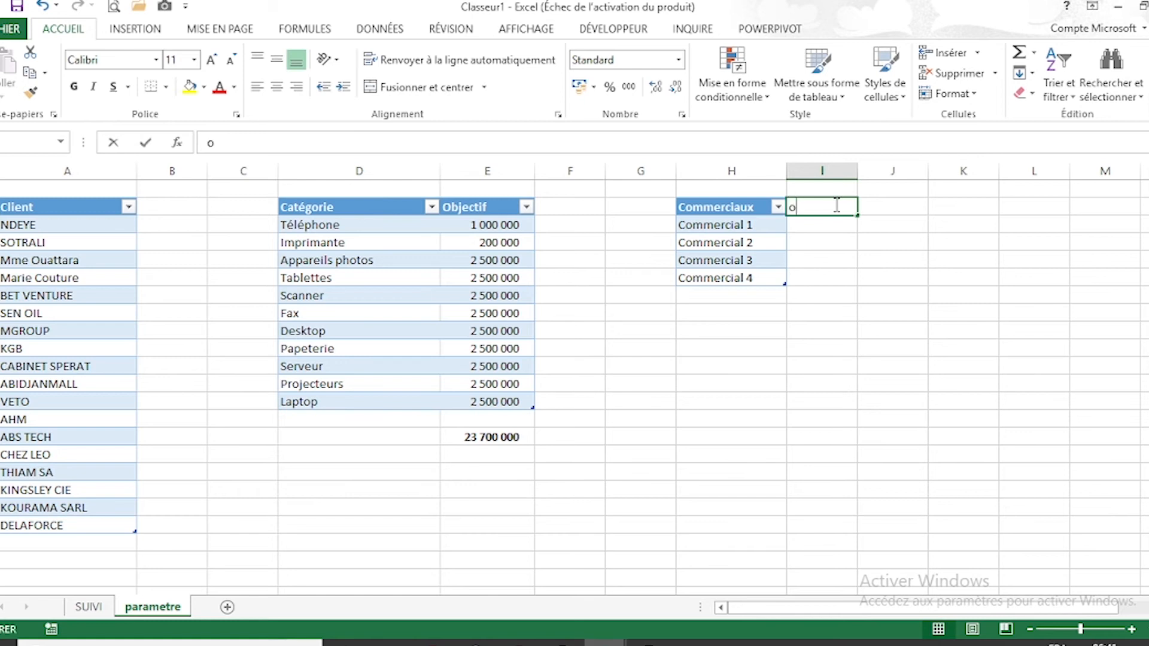
type("bj")
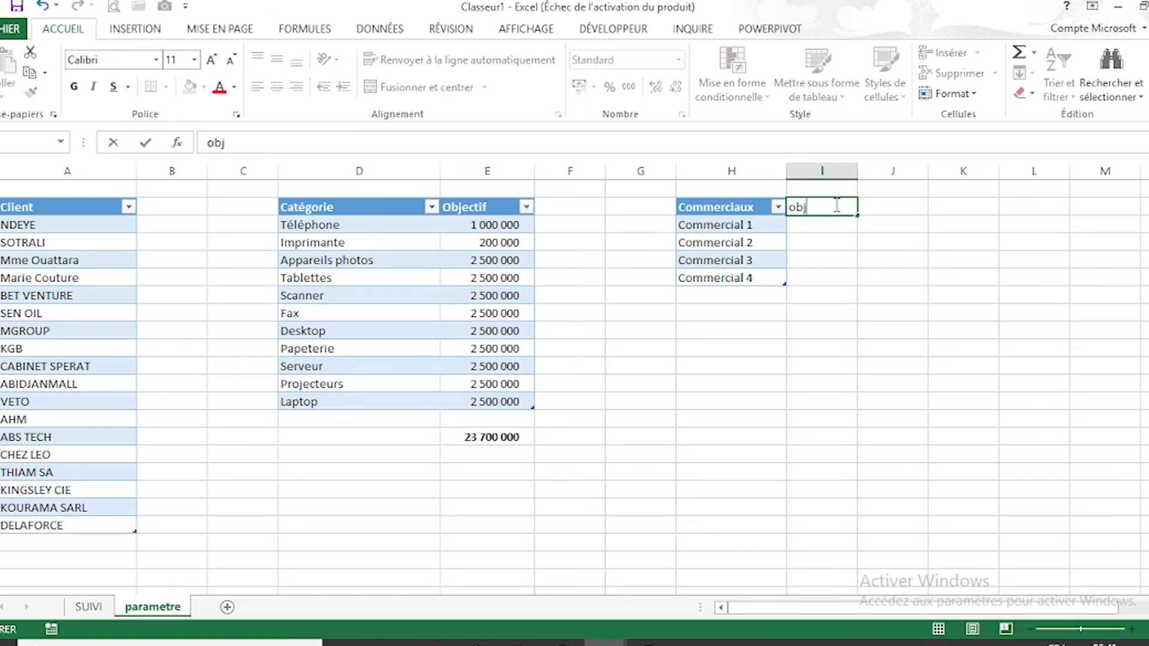
type("ectif")
key("Return")
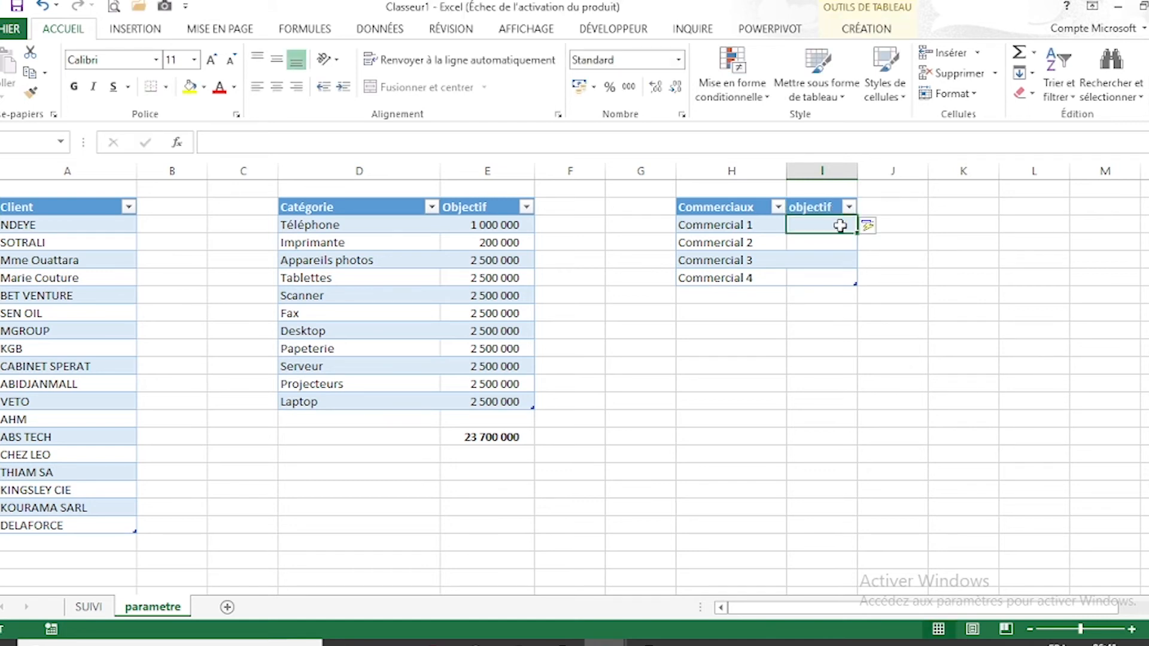
Step: Enter the formula +E15/4 as the objective for Commercial 1 in cell I3
type("+")
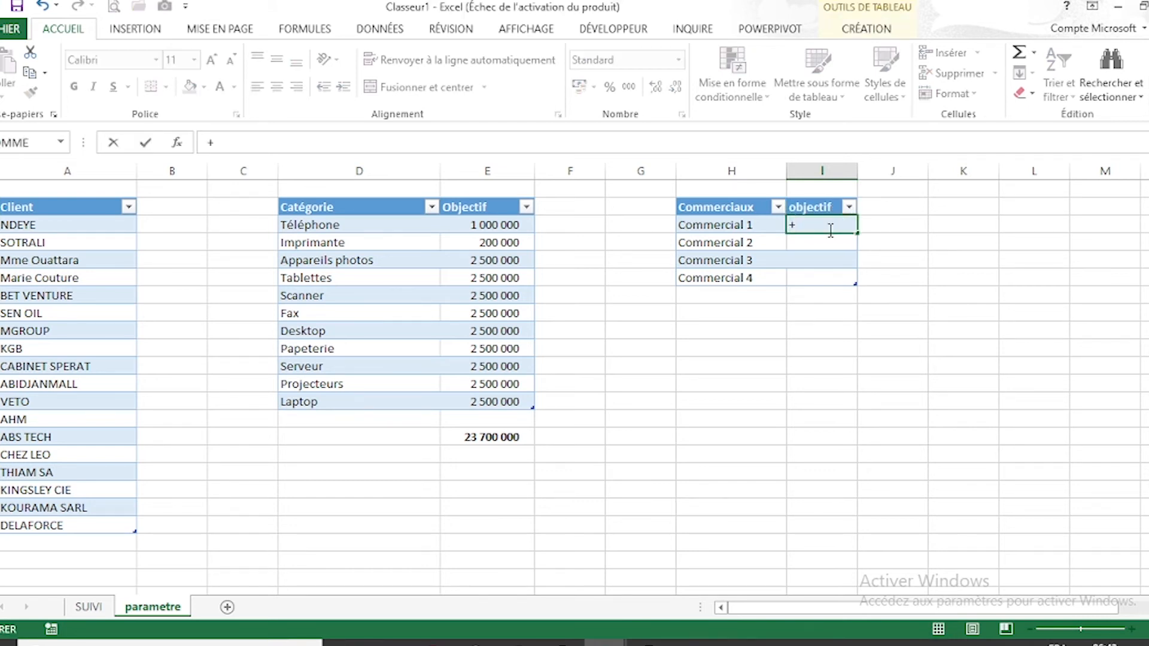
left_click(506, 435)
type("/4")
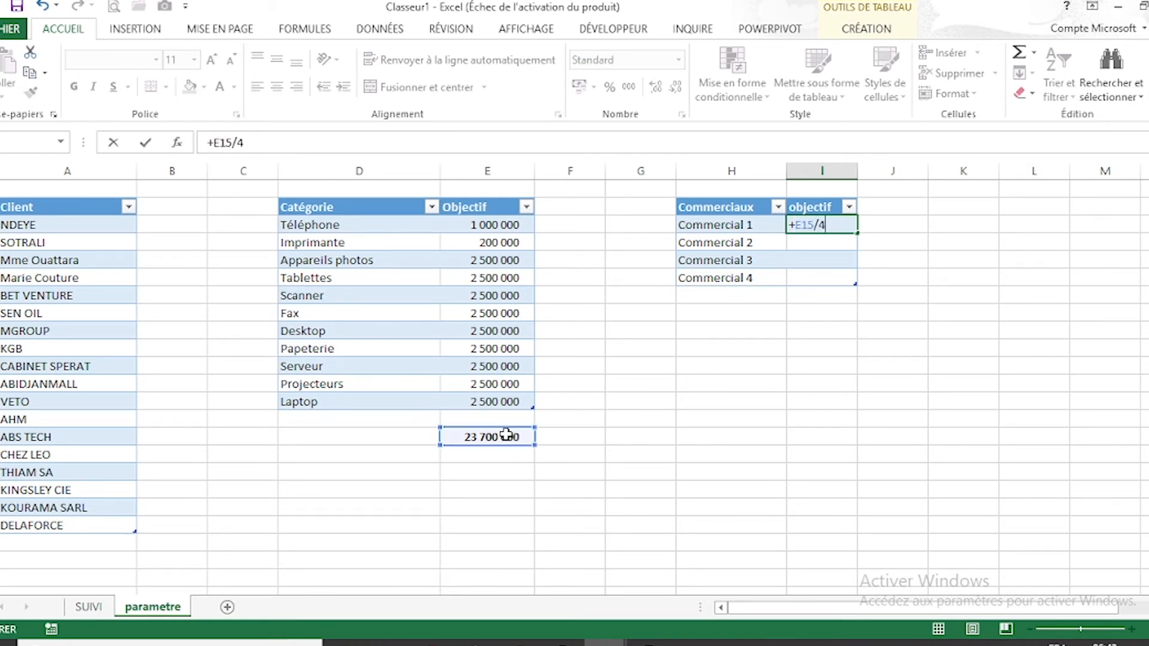
key("Return")
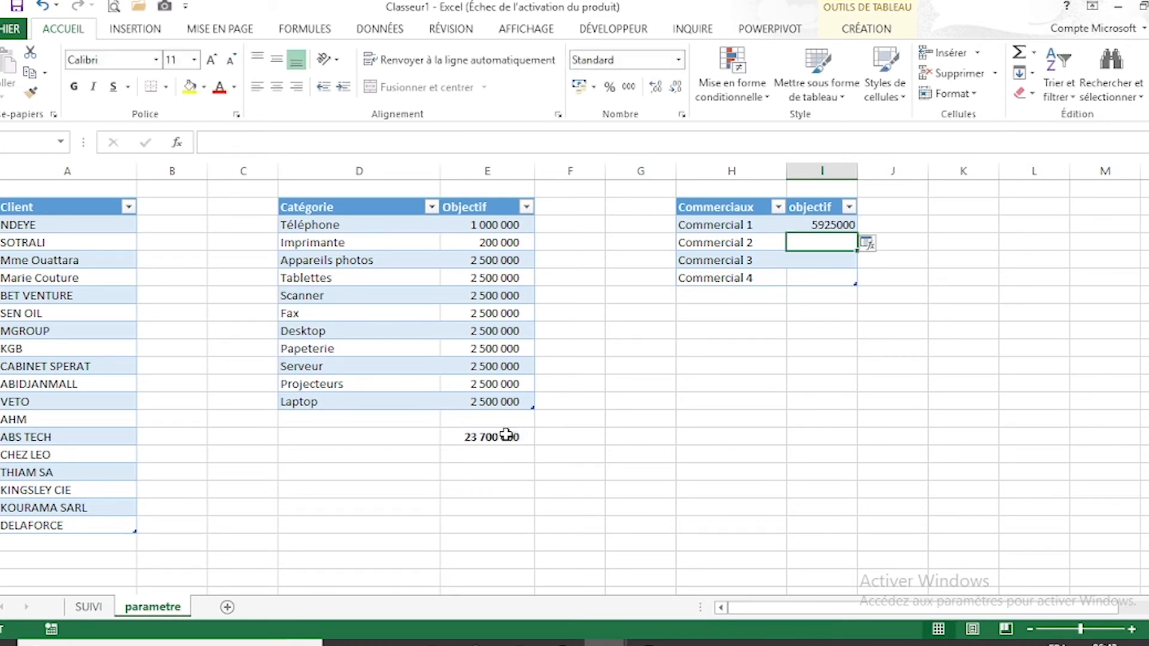
Step: Make the E15 reference absolute in the Commercial 1 objective formula, giving =+$E$15/4
left_click(850, 223)
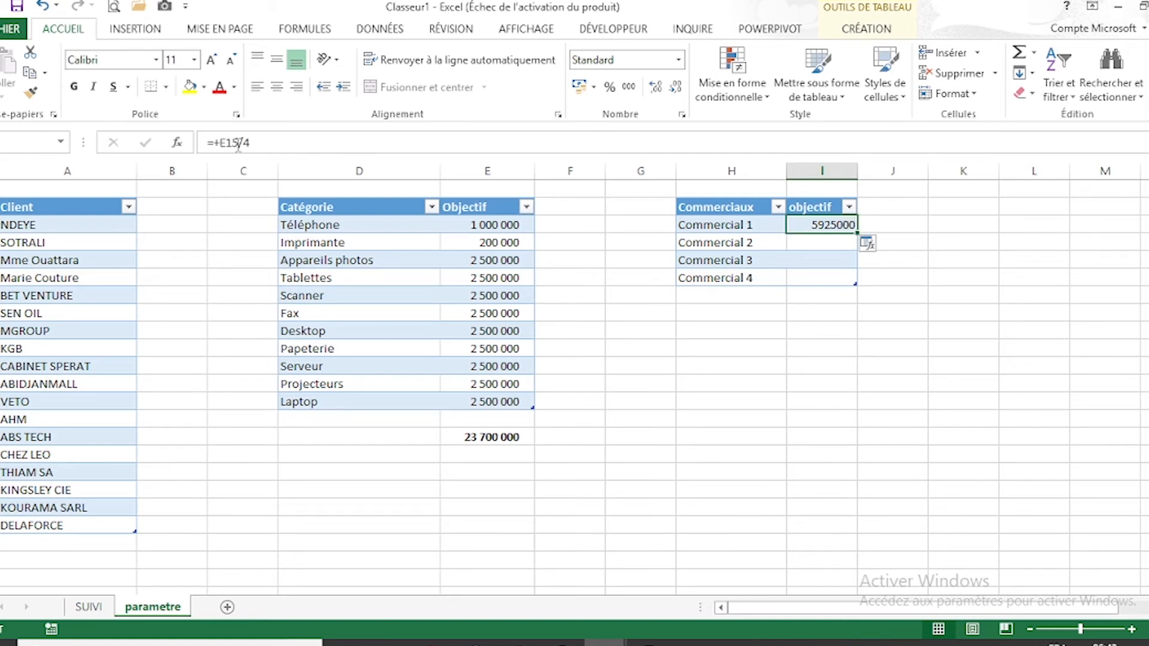
left_click(218, 145)
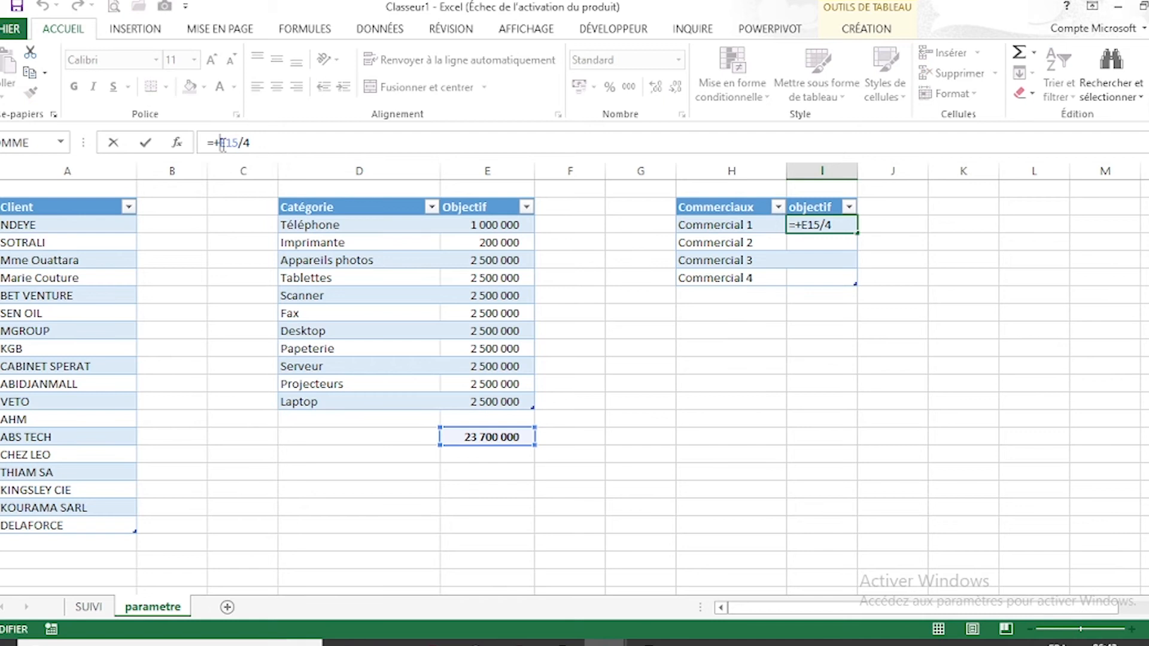
key("F4")
key("Return")
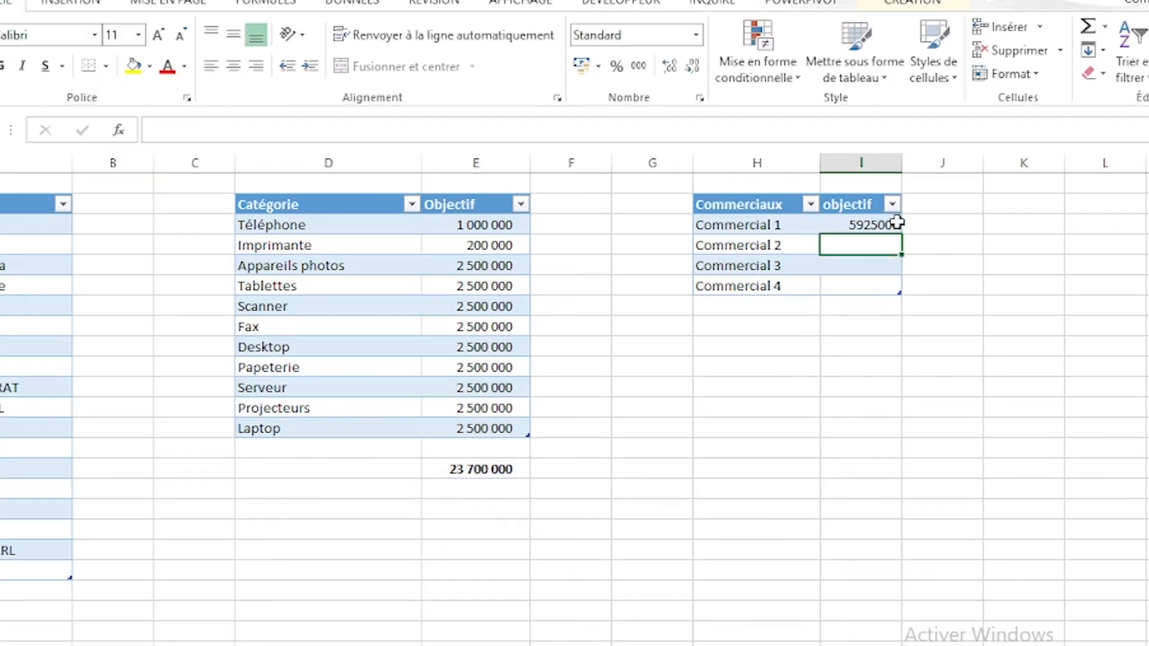
Step: Fill the objective formula down to Commercial 4 and format the values with a thousands separator and no decimals
left_click(895, 221)
left_click_drag(899, 233, 896, 298)
left_click(639, 67)
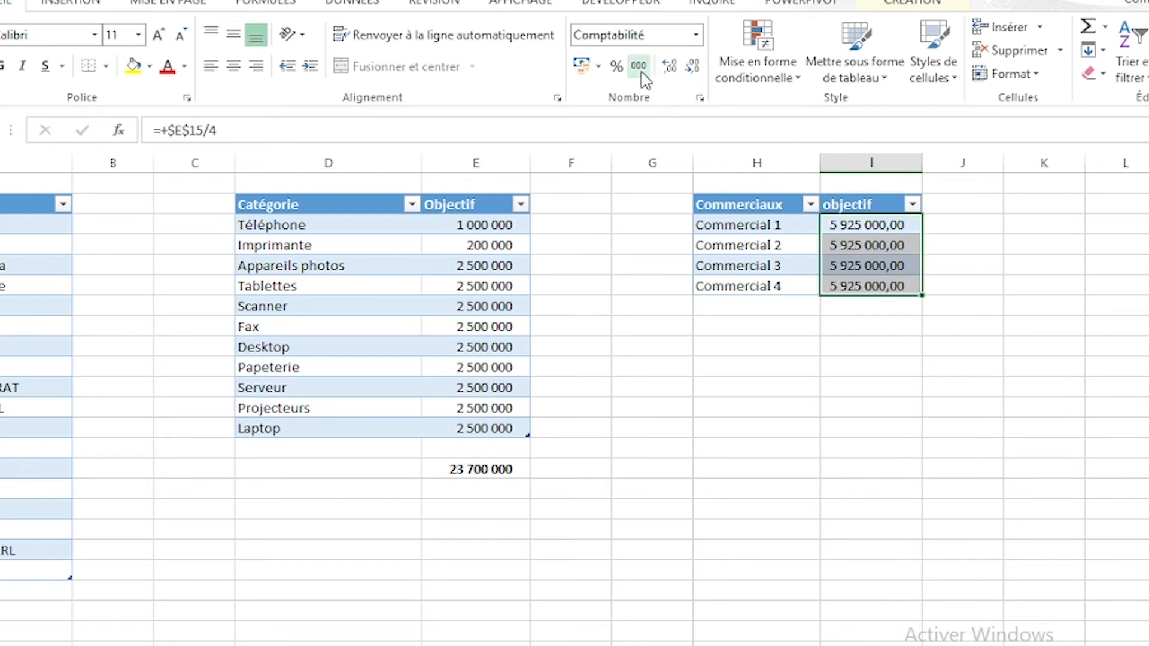
left_click(693, 67)
left_click(694, 67)
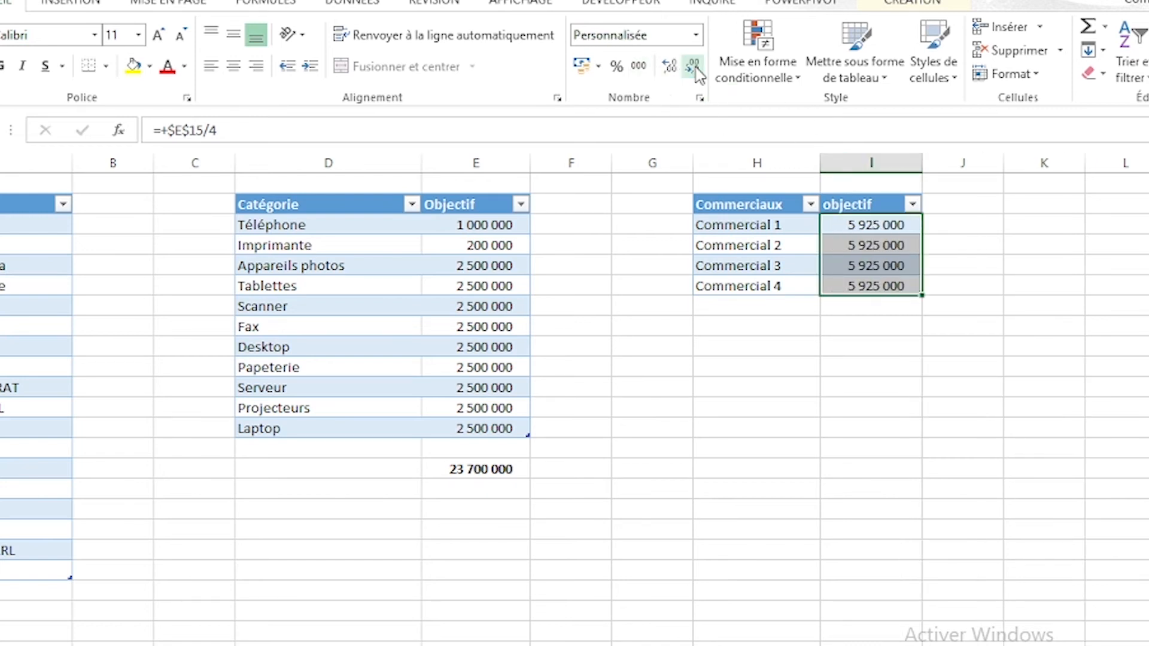
Step: Insert an automatic sum of the salespeople's objectives in cell I8
left_click(868, 319)
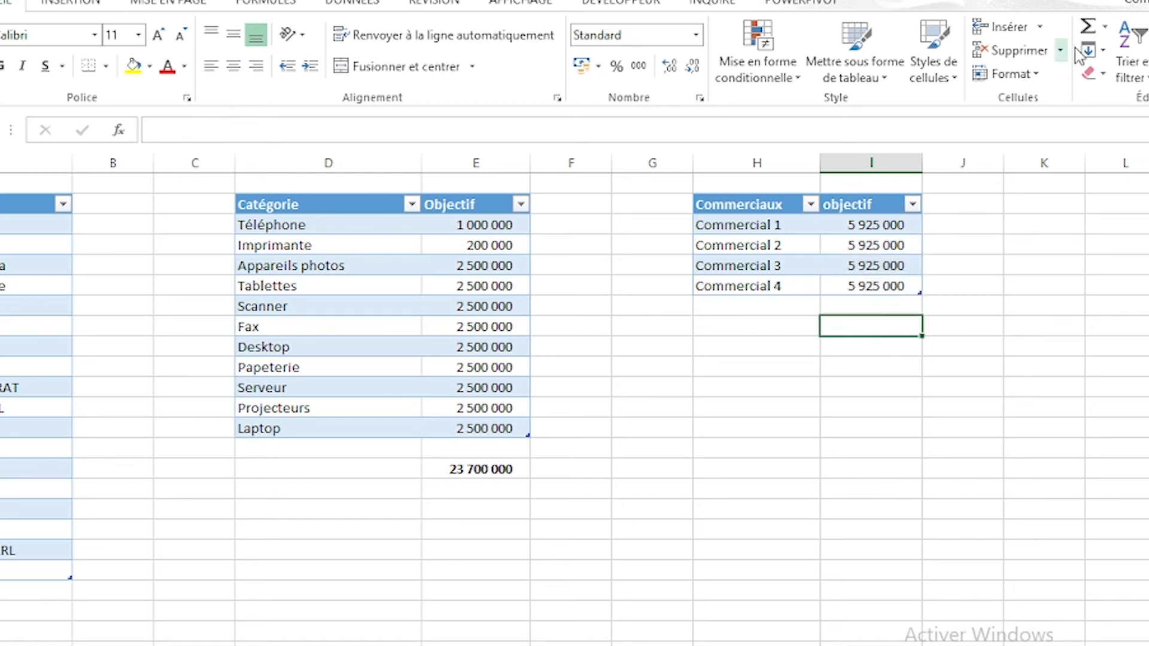
left_click(1087, 27)
key("Return")
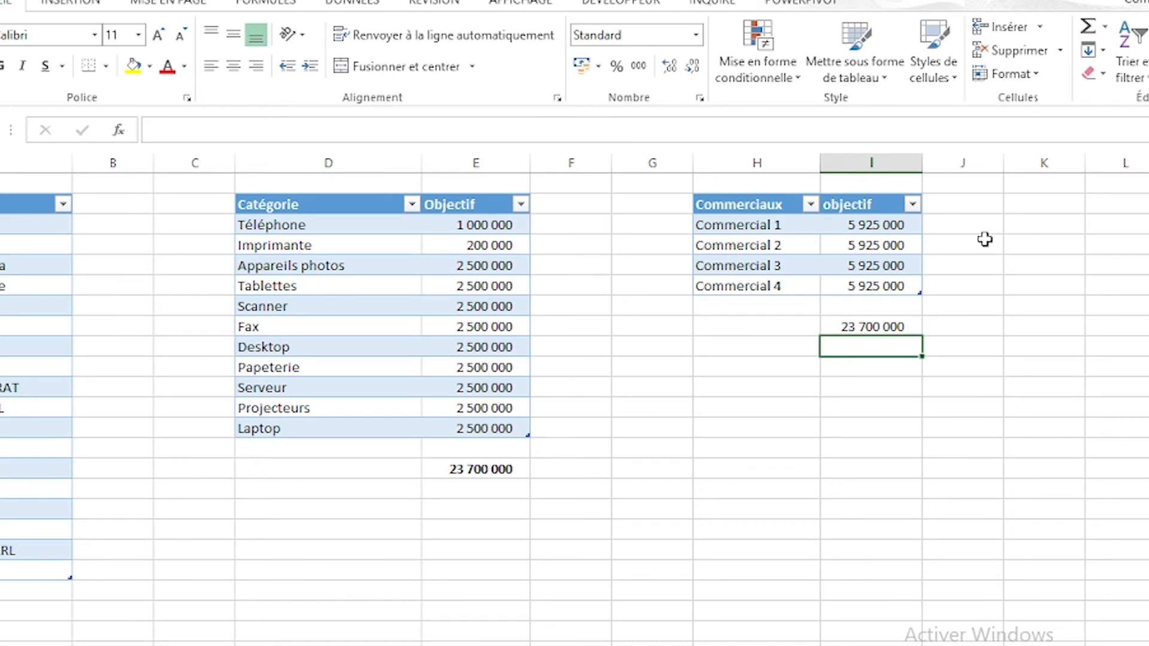
left_click(1037, 204)
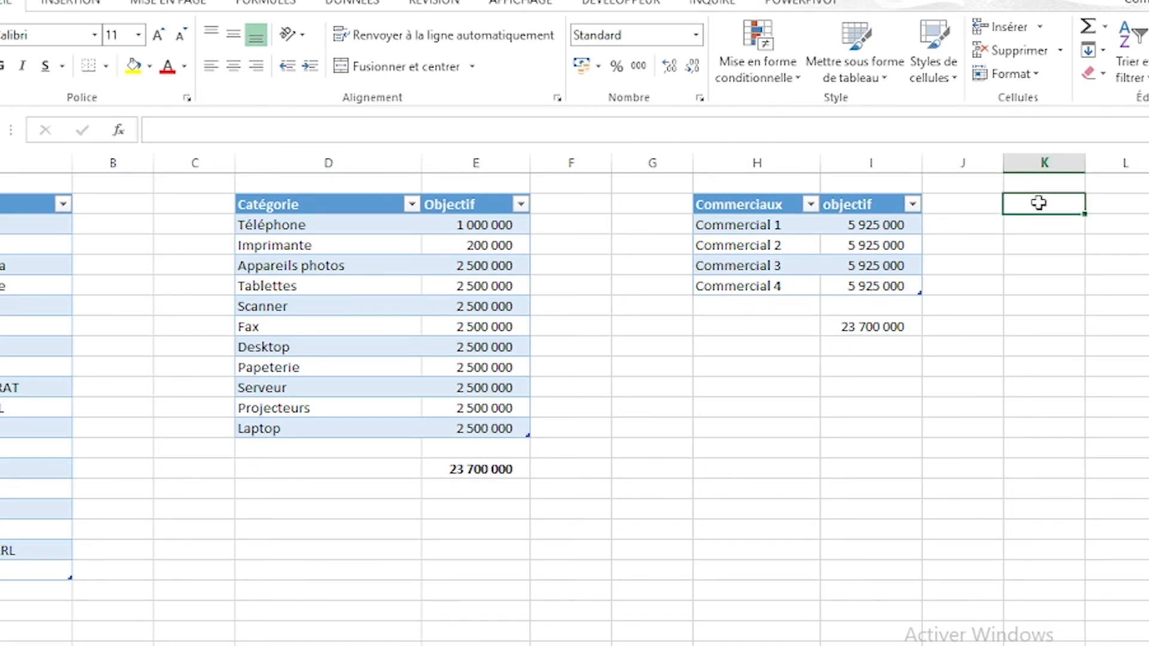
type("o")
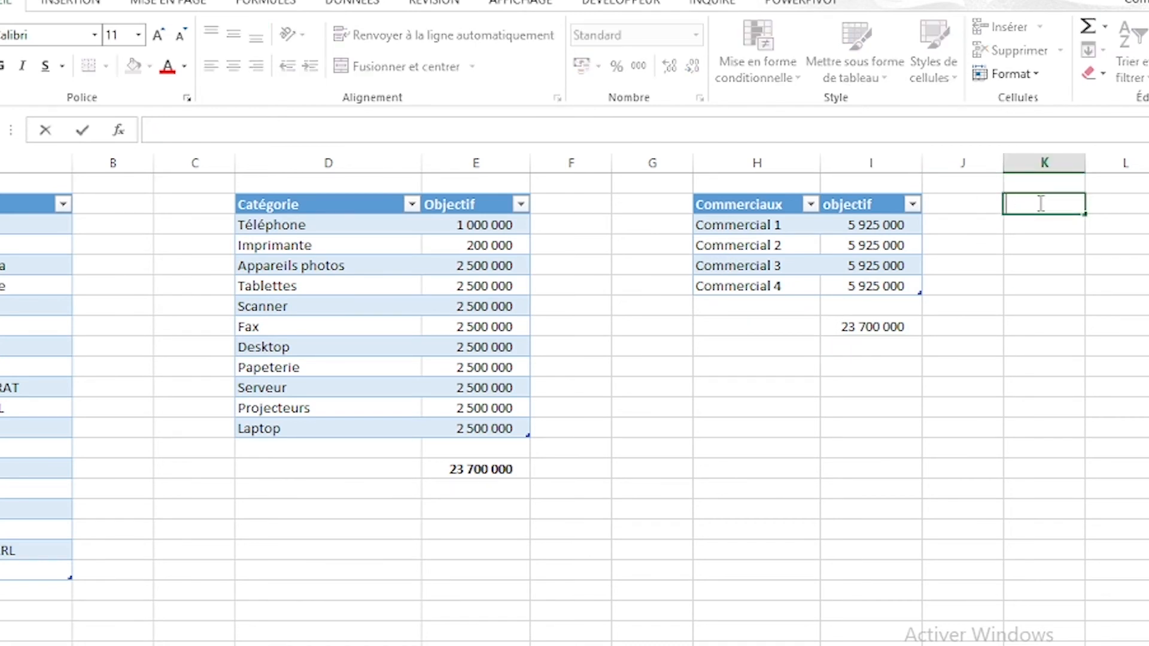
left_click(1125, 205)
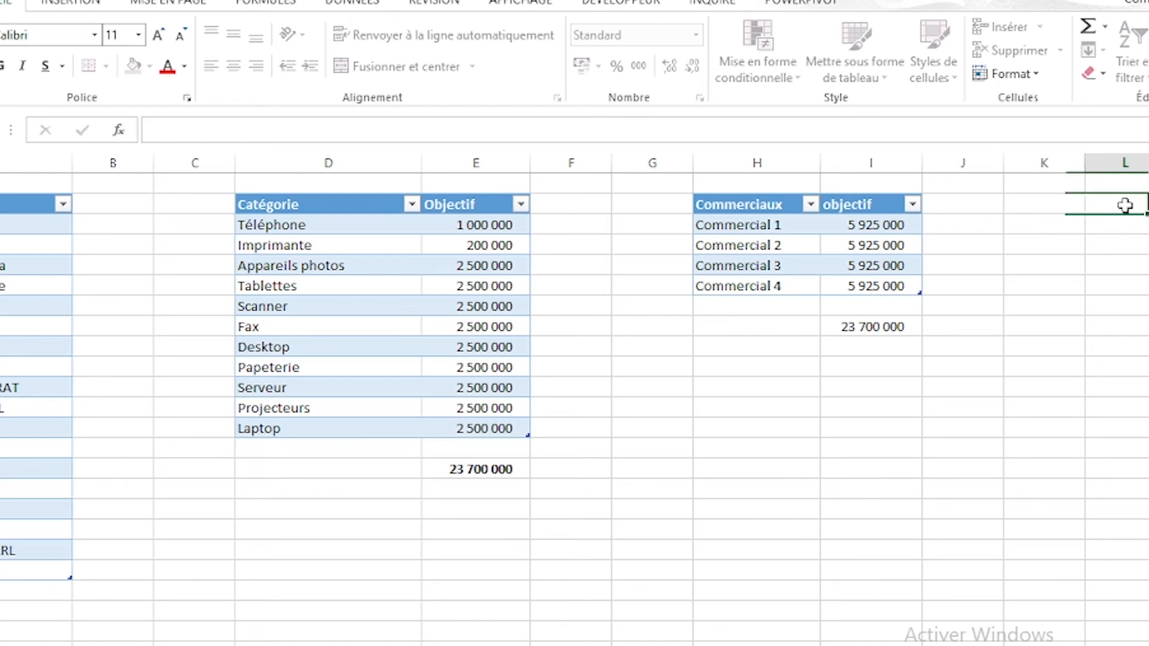
Step: Enter the title INDICE DE PERFORMANCE in cell K2
left_click(1072, 205)
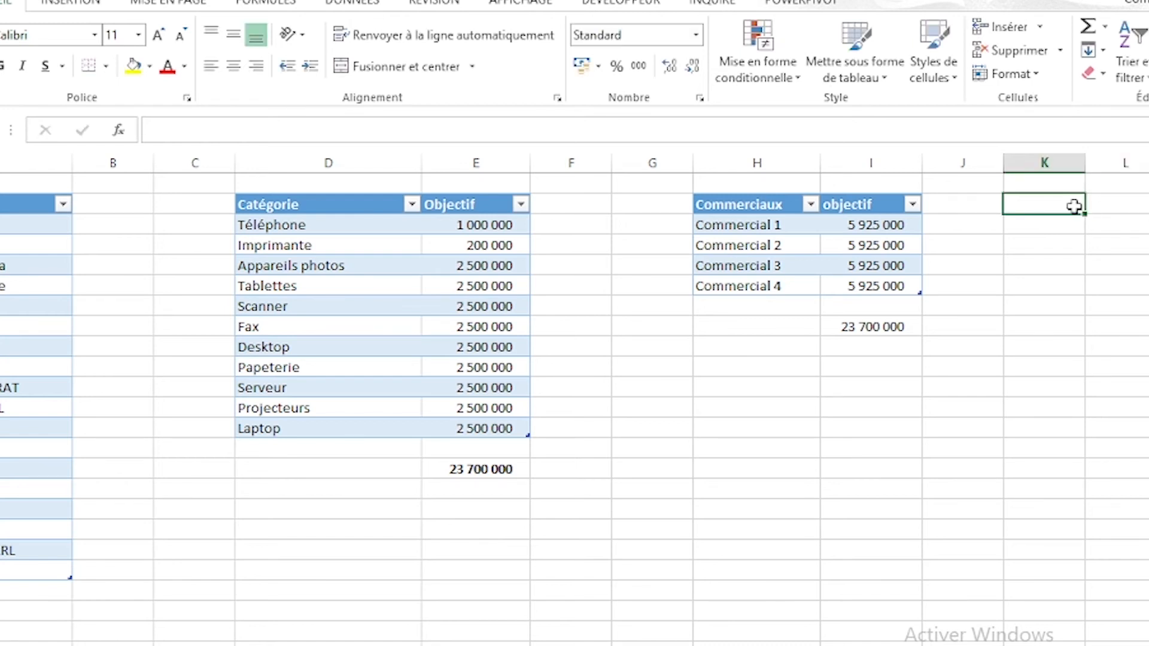
type("IN")
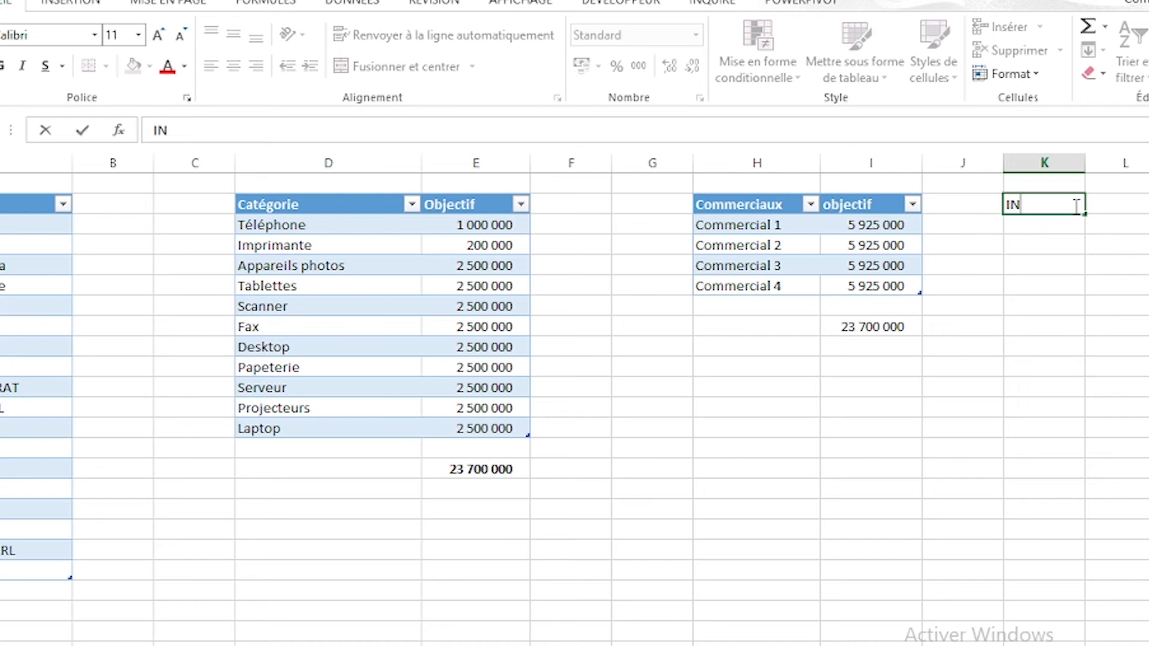
type("DICE DE PERD")
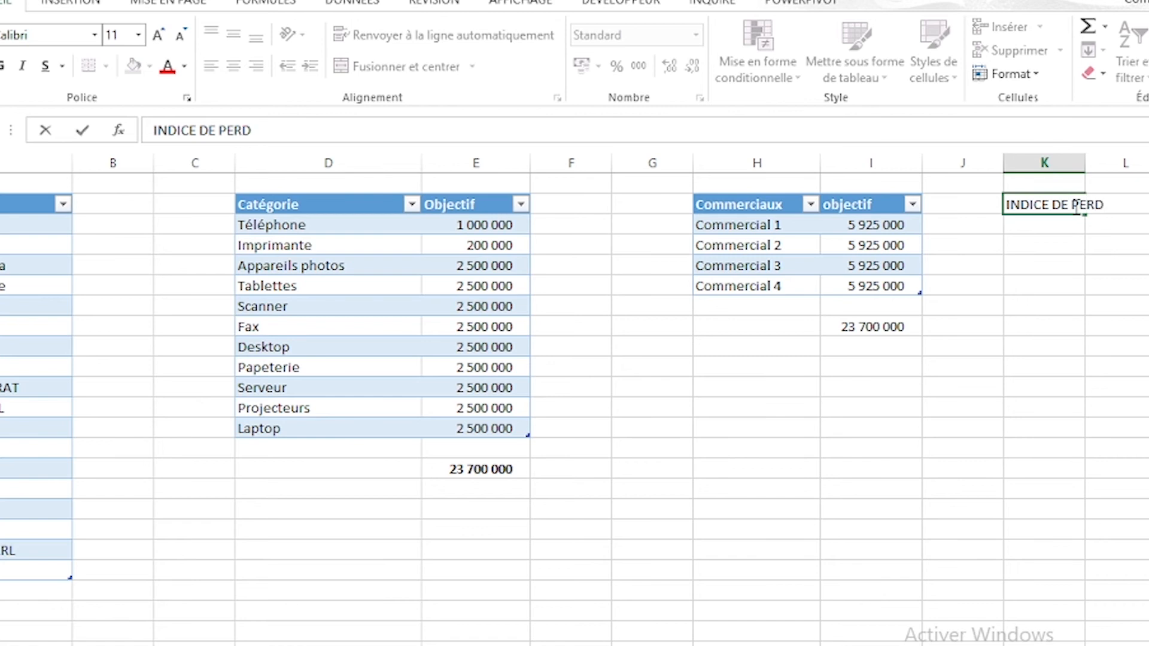
key("BackSpace")
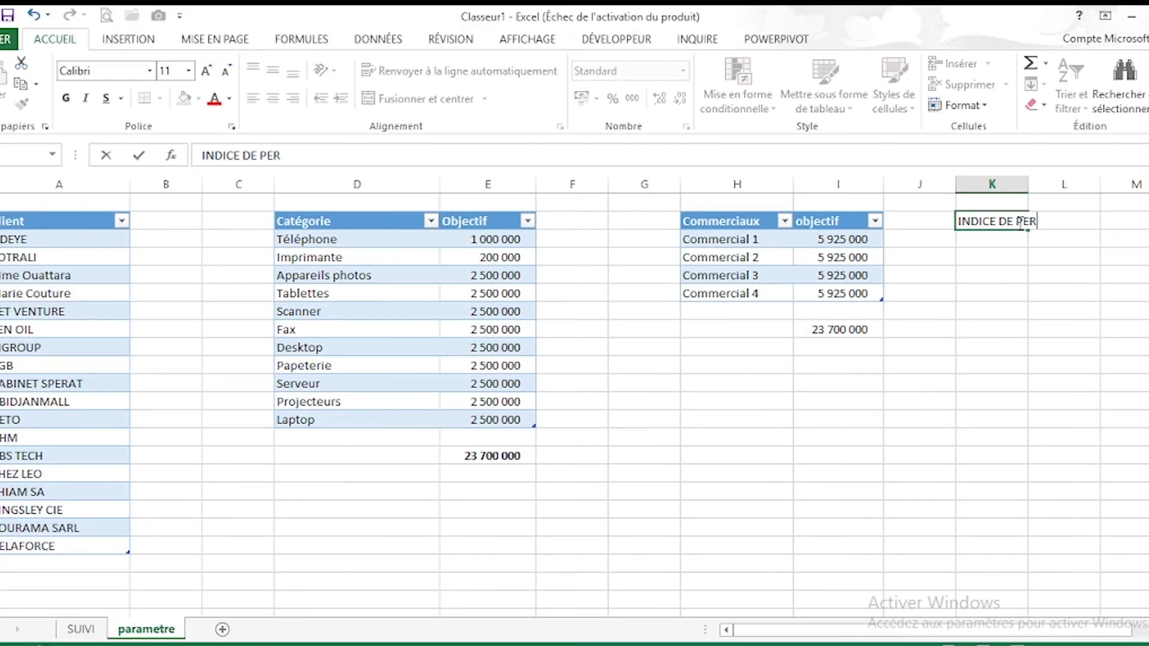
type("FORMQ")
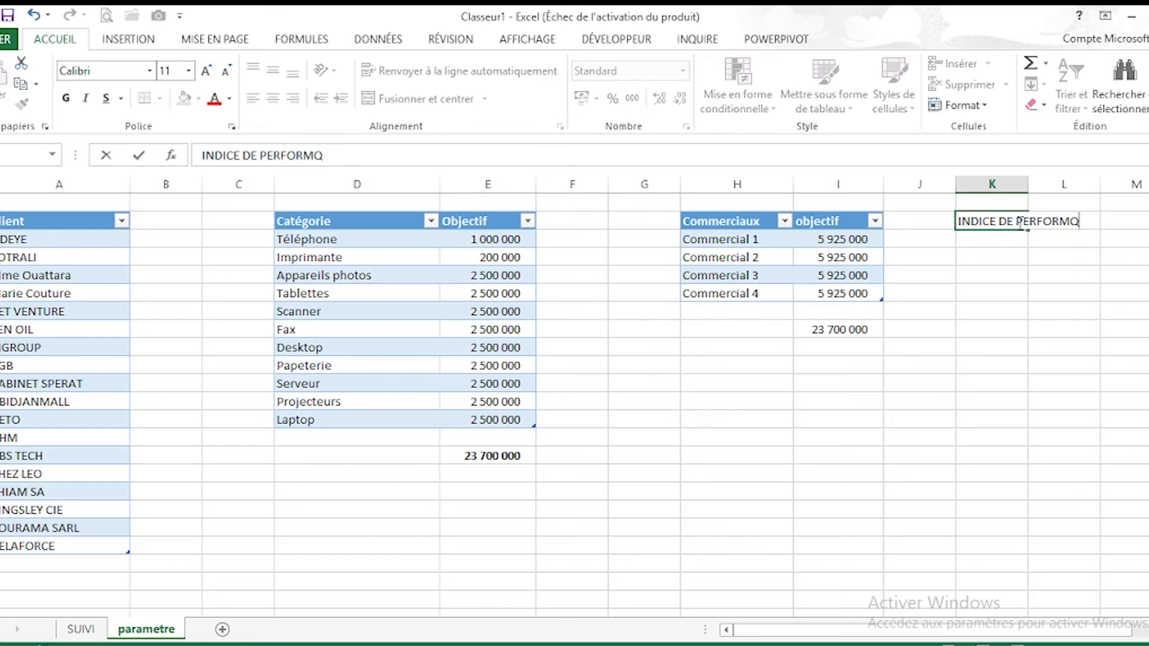
type("NCE")
key("BackSpace")
key("BackSpace")
key("BackSpace")
key("BackSpace")
type("ANCE")
key("ctrl+Return")
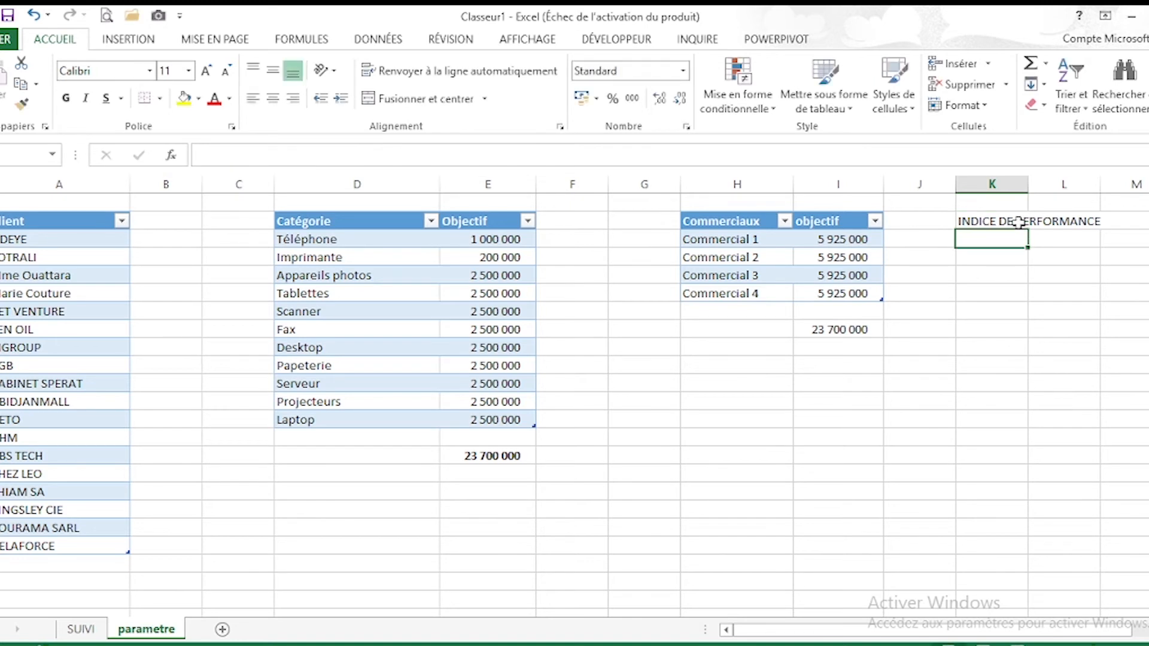
Step: Enter the performance levels EXCELLENT and BON in cells K4 and K5, leaving one blank row below the title
key("Down")
type("EXCEL")
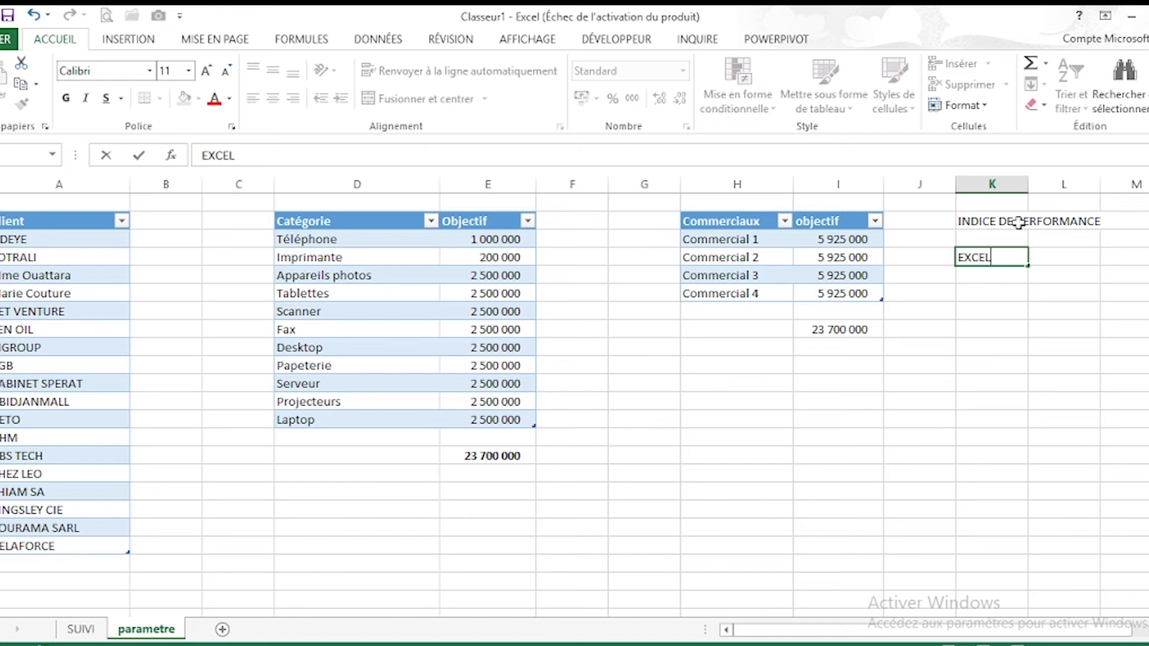
type("LENT")
key("Return")
type("BON")
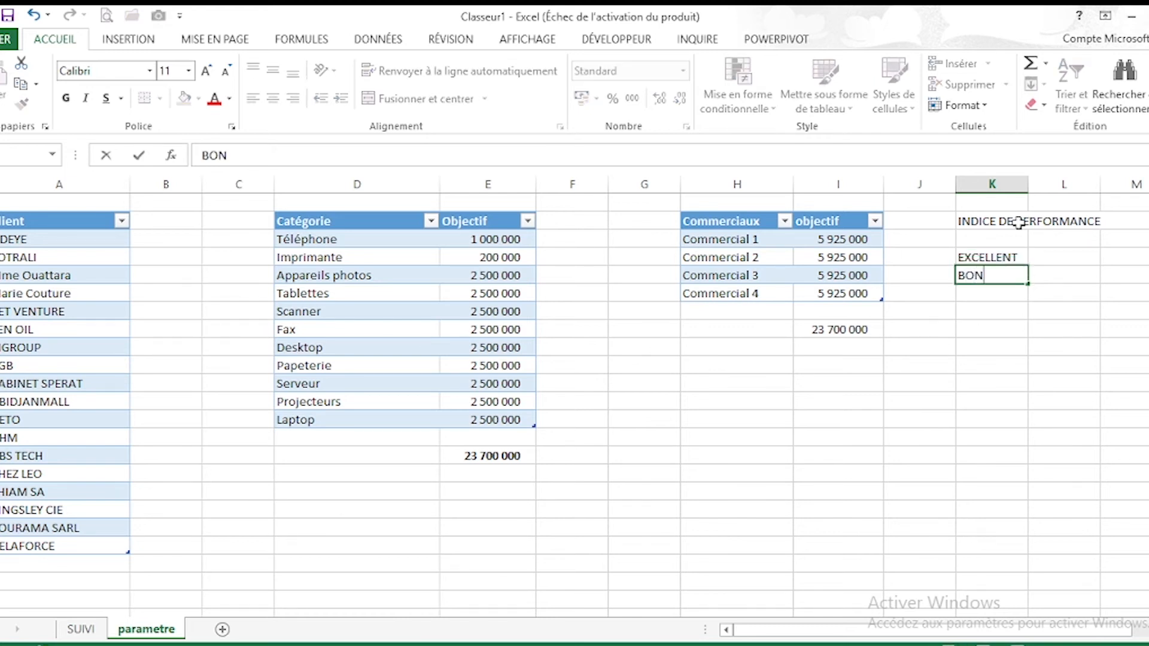
key("Return")
Step: Add the performance levels MOYEN and MAUVAIS in cells K6 and K7
type("MYEN")
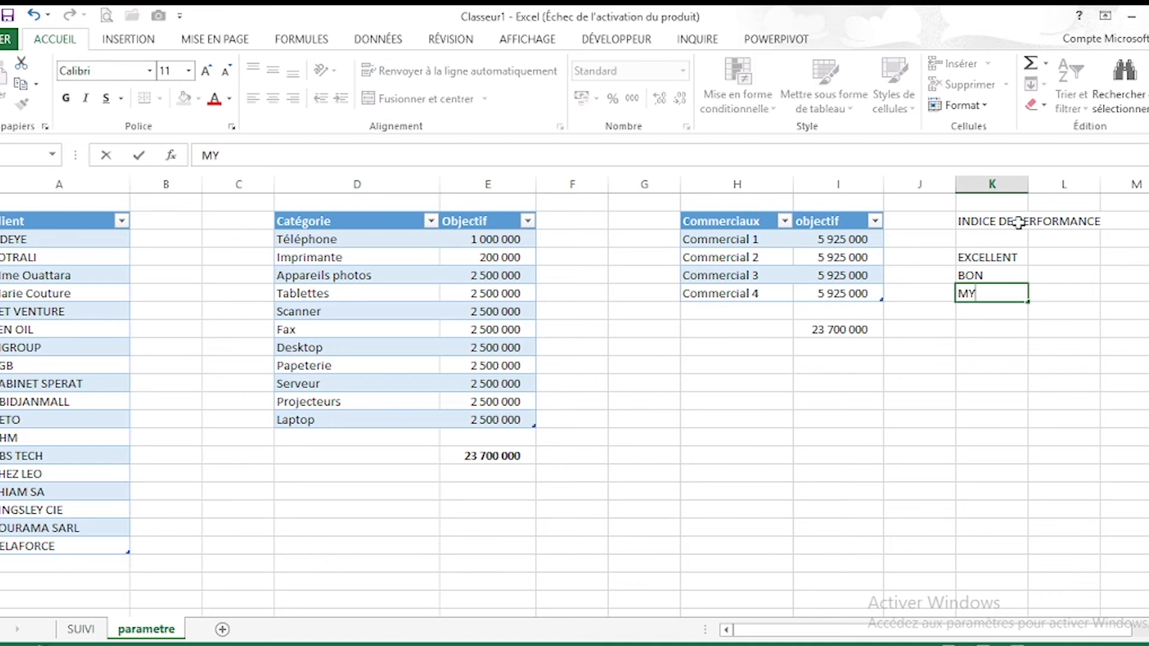
key("BackSpace")
key("BackSpace")
key("BackSpace")
type("OYEN")
key("Return")
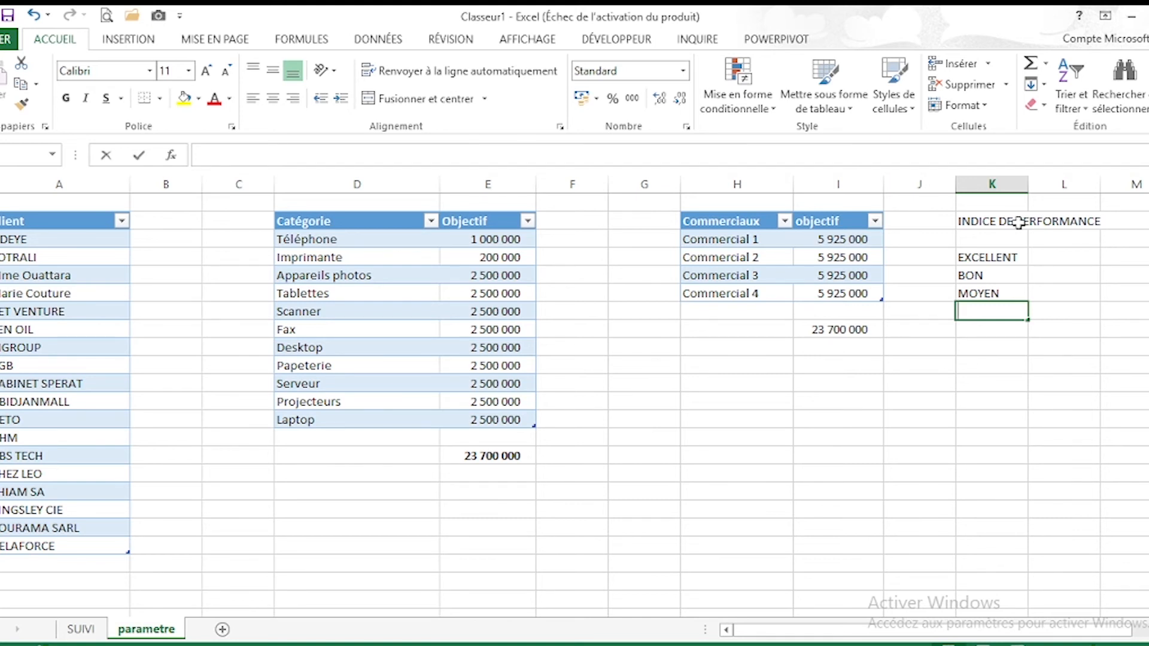
type("MA")
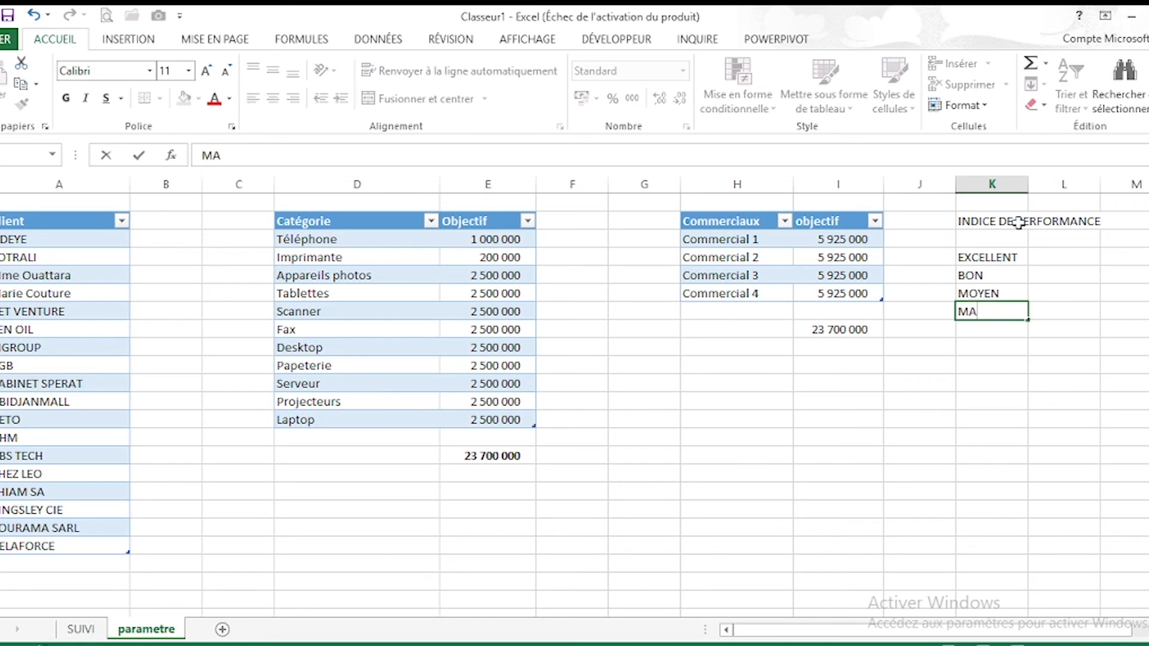
type("UVAIS")
key("Return")
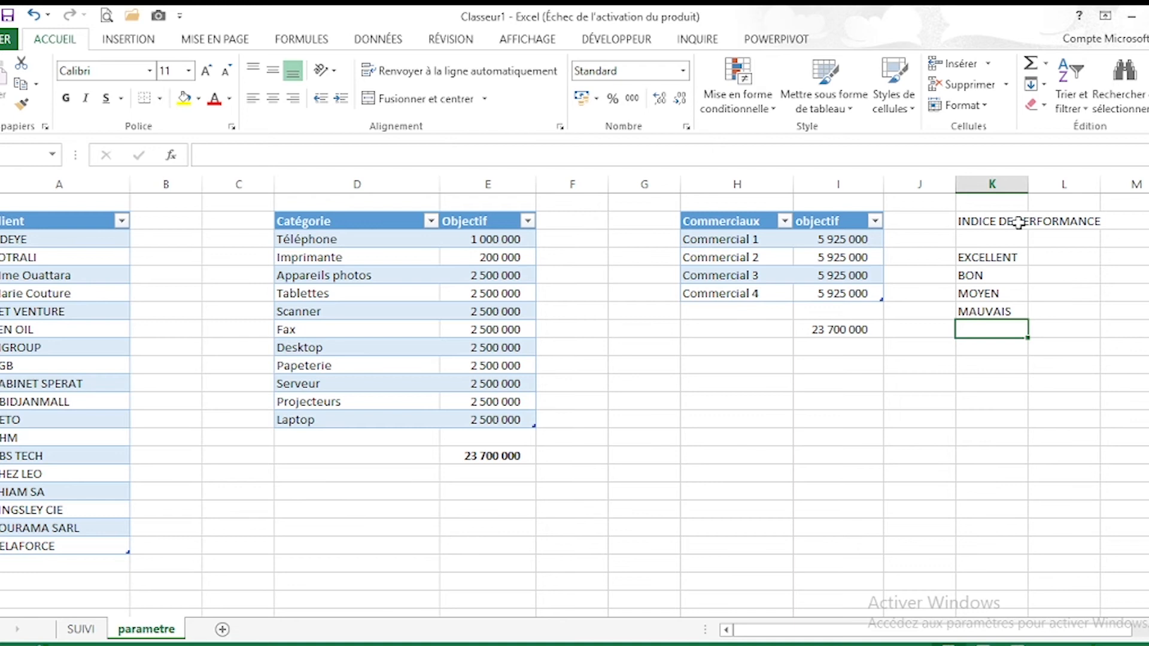
Step: Add an OBJECTIF row below MAUVAIS in K8 with a value of 95% in L8
type("OBJ")
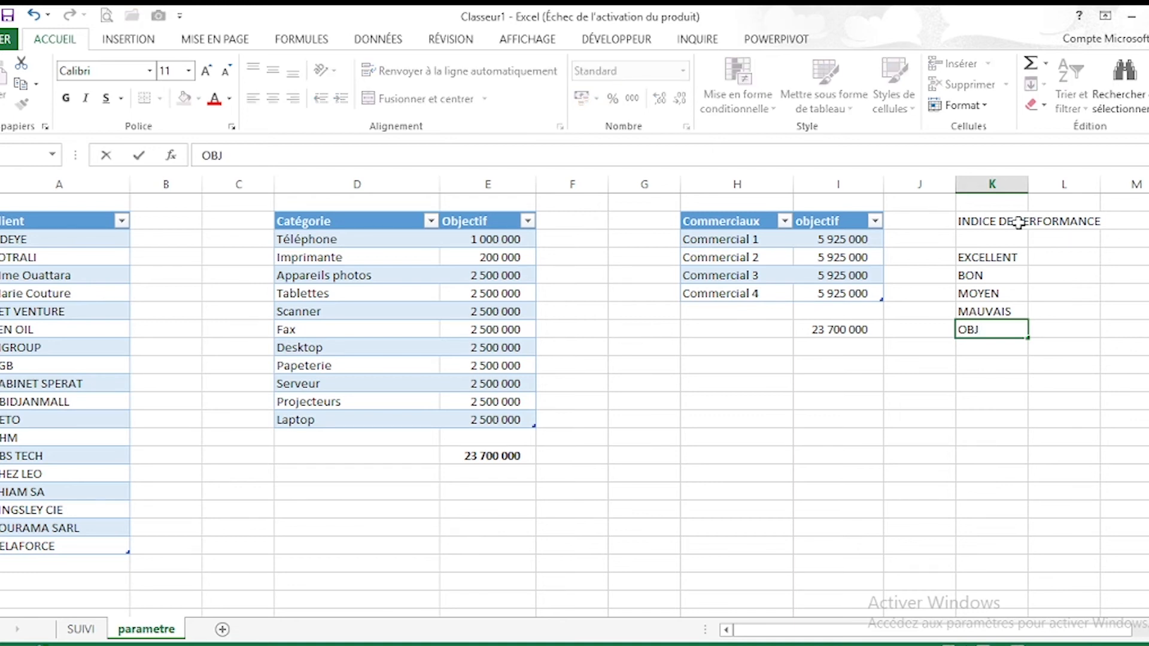
type("ECTIF")
key("Tab")
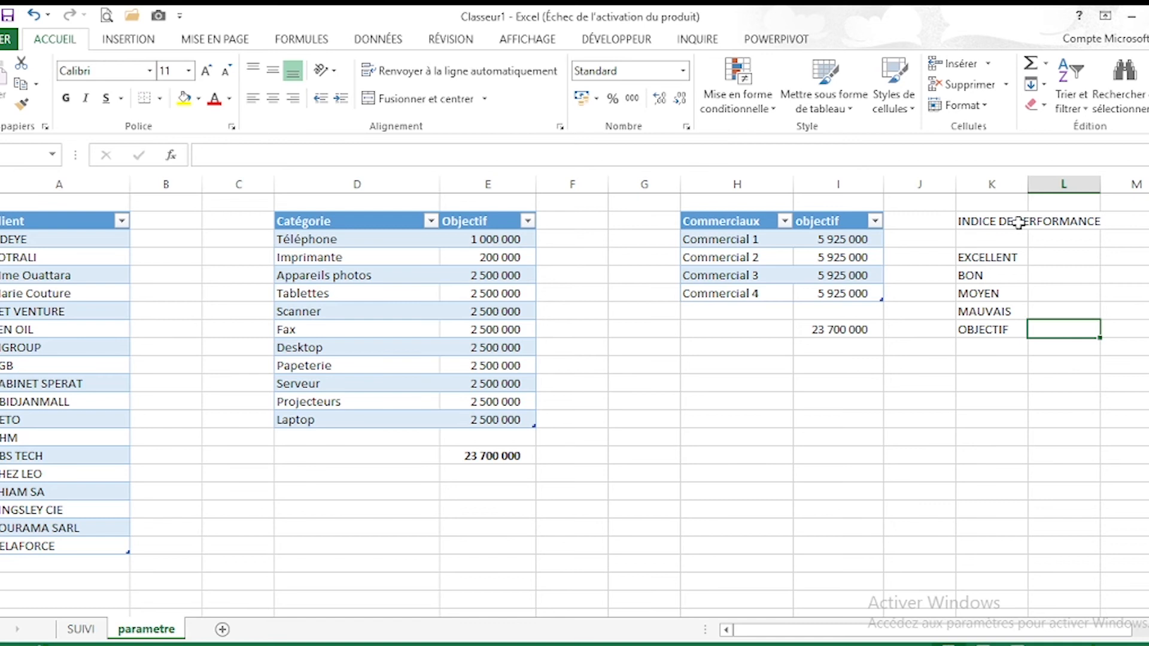
type("95")
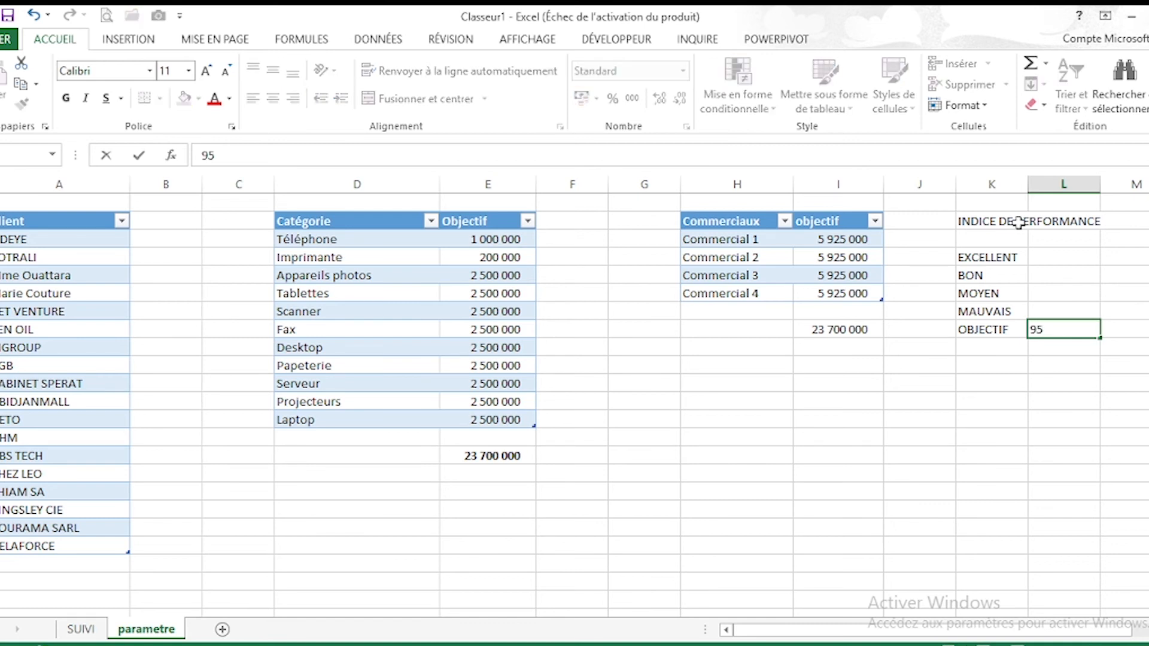
type("\"")
key("BackSpace")
type("%")
left_click(1047, 260)
left_click(1058, 283)
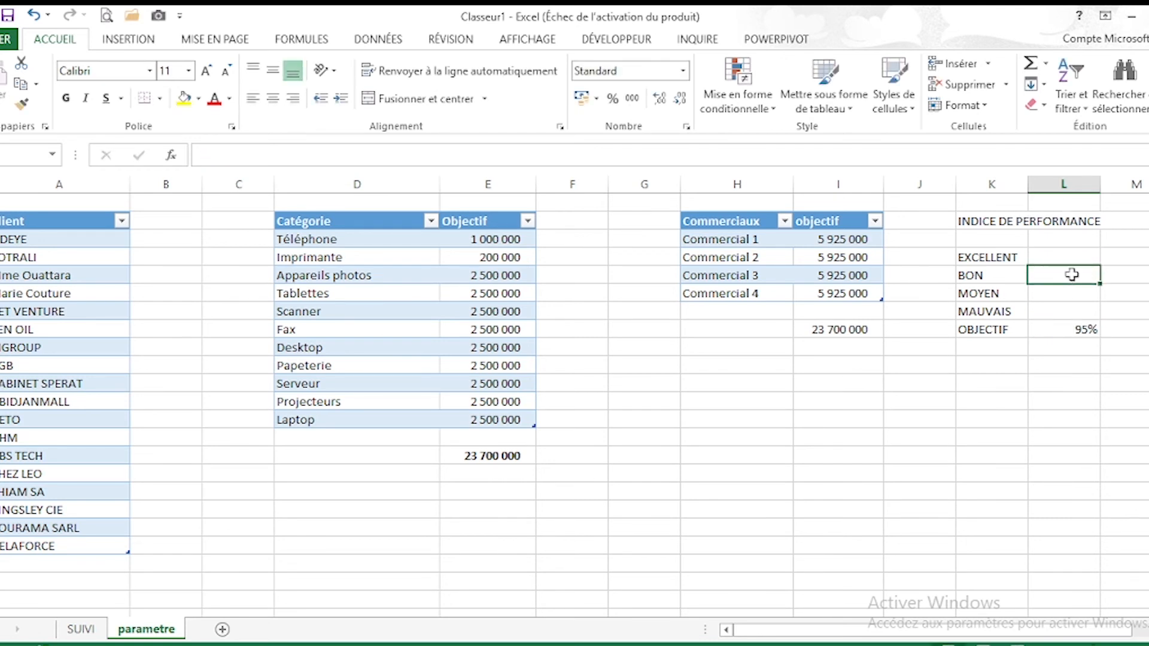
Step: Set the percentages for EXCELLENT to 40% and BON to 30% in column L
left_click(1069, 259)
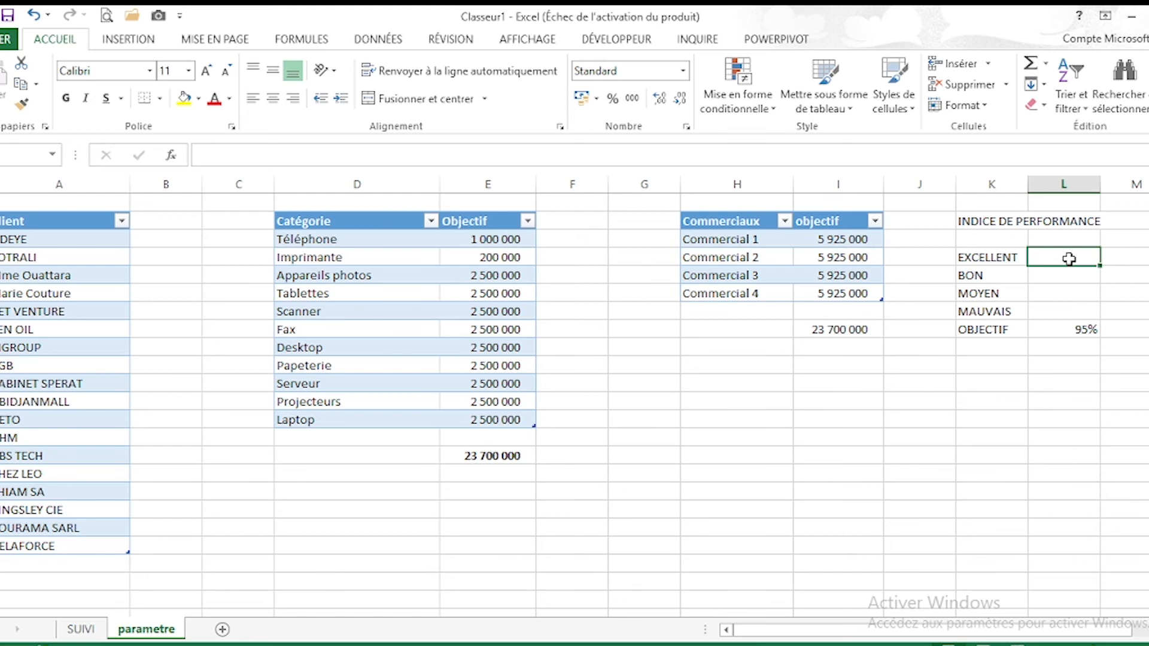
type("40")
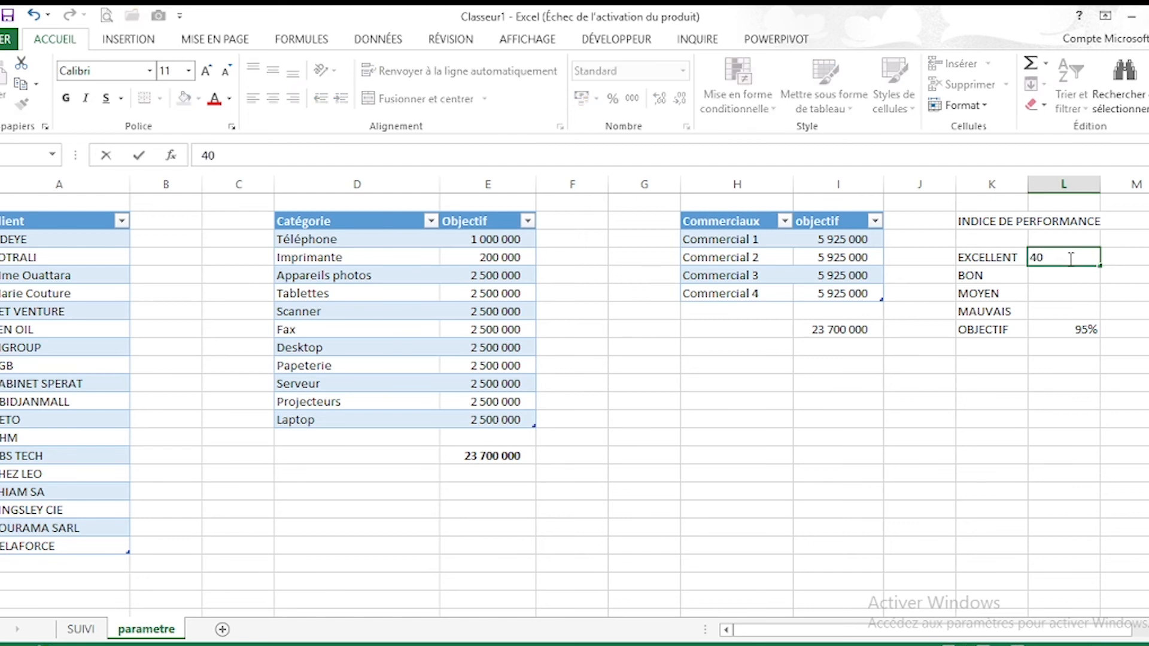
type("%")
key("Return")
type("30")
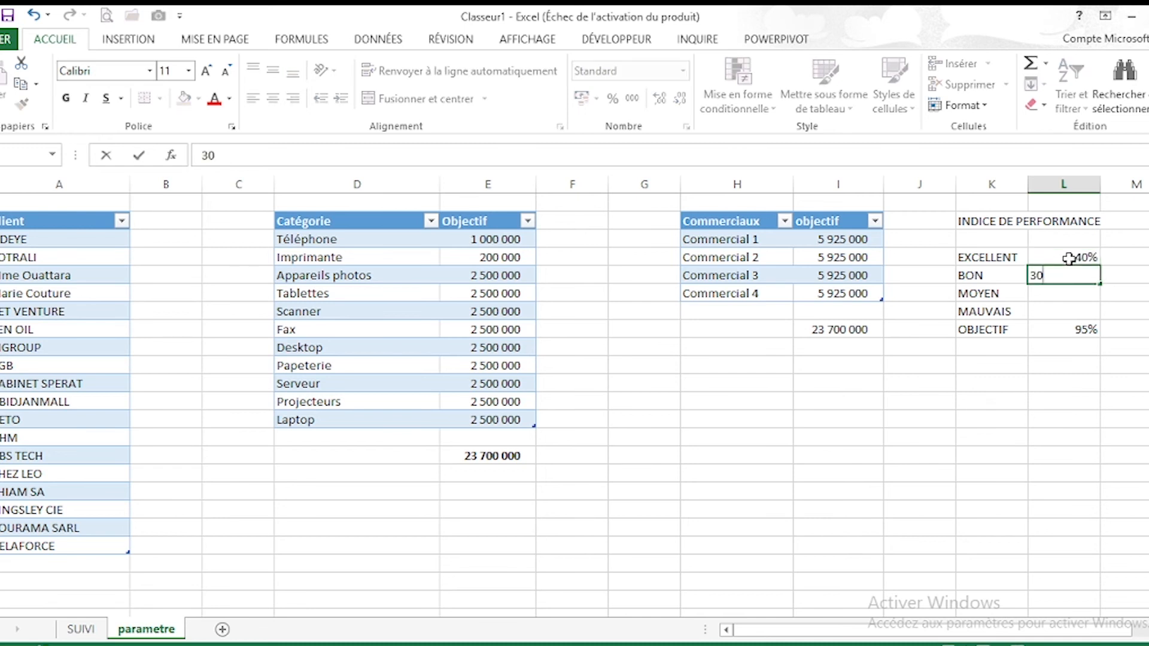
type("%")
key("Return")
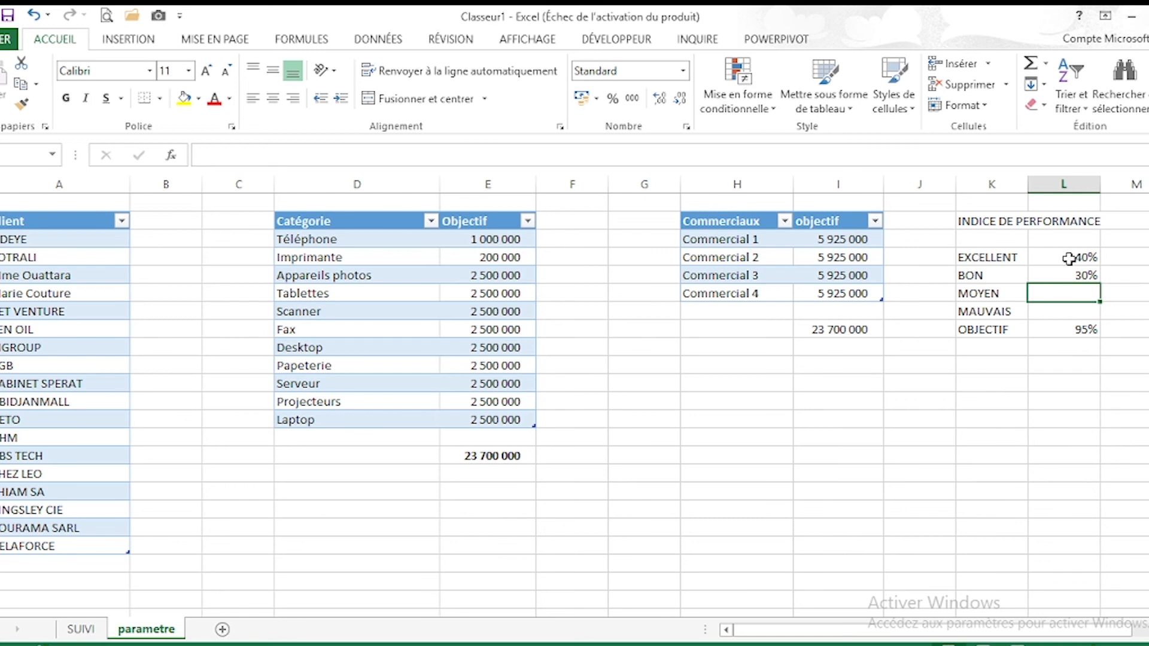
Step: Set the percentages for MOYEN to 25% and MAUVAIS to 10% in column L
key("Return")
left_click(1081, 294)
type("25%")
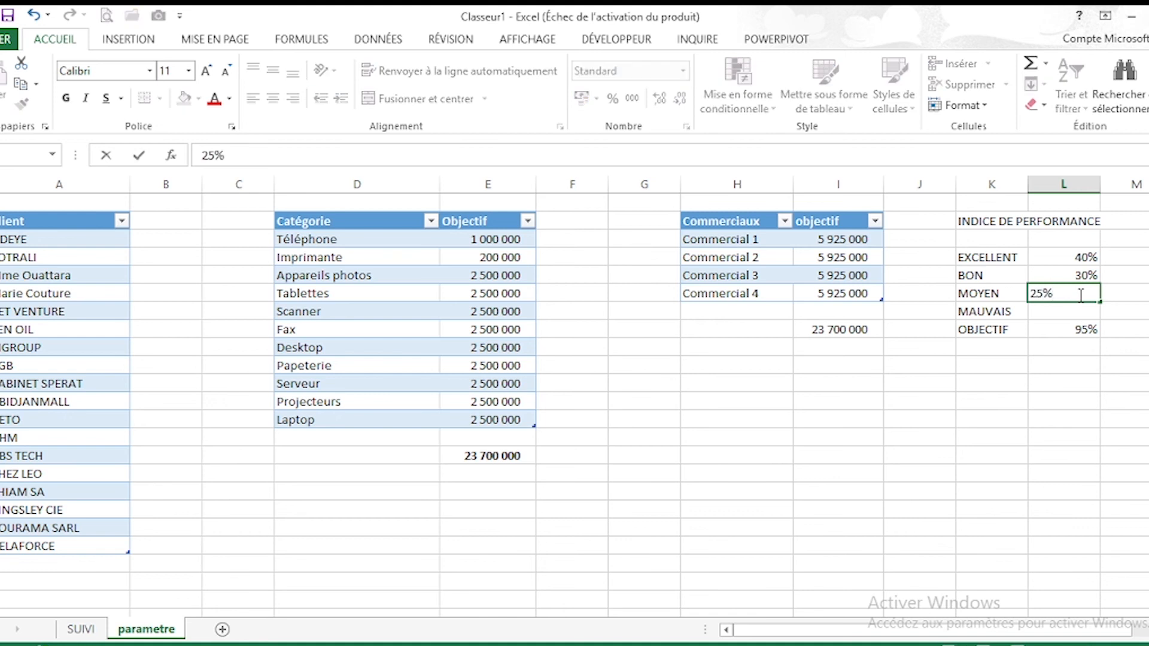
key("Return")
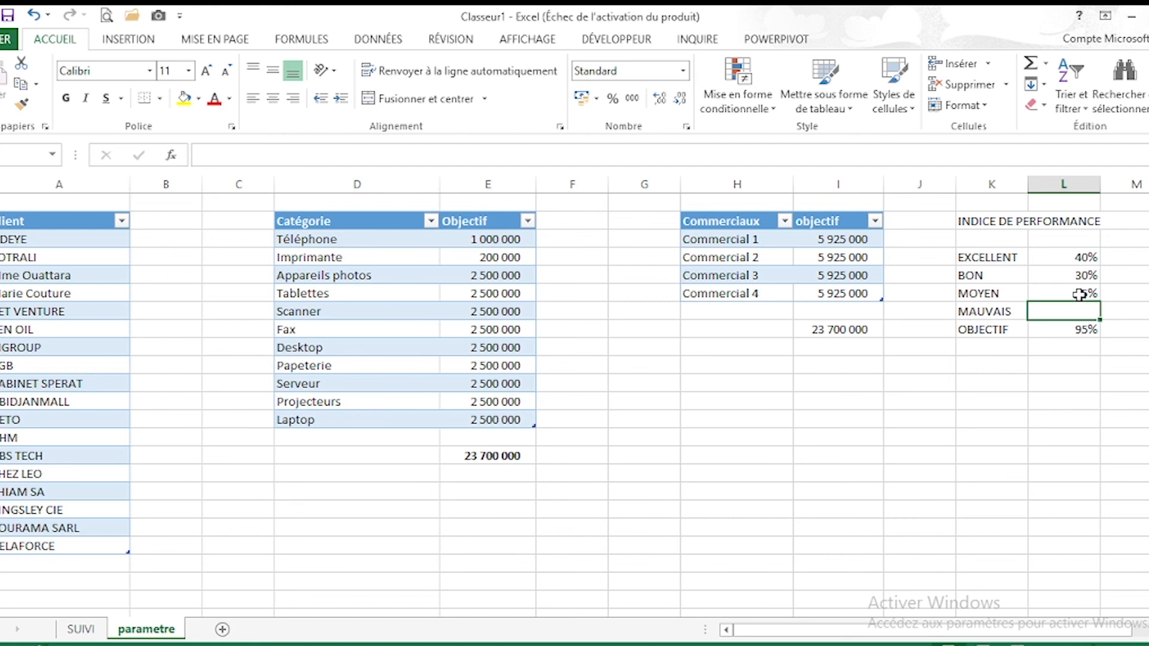
type("10%")
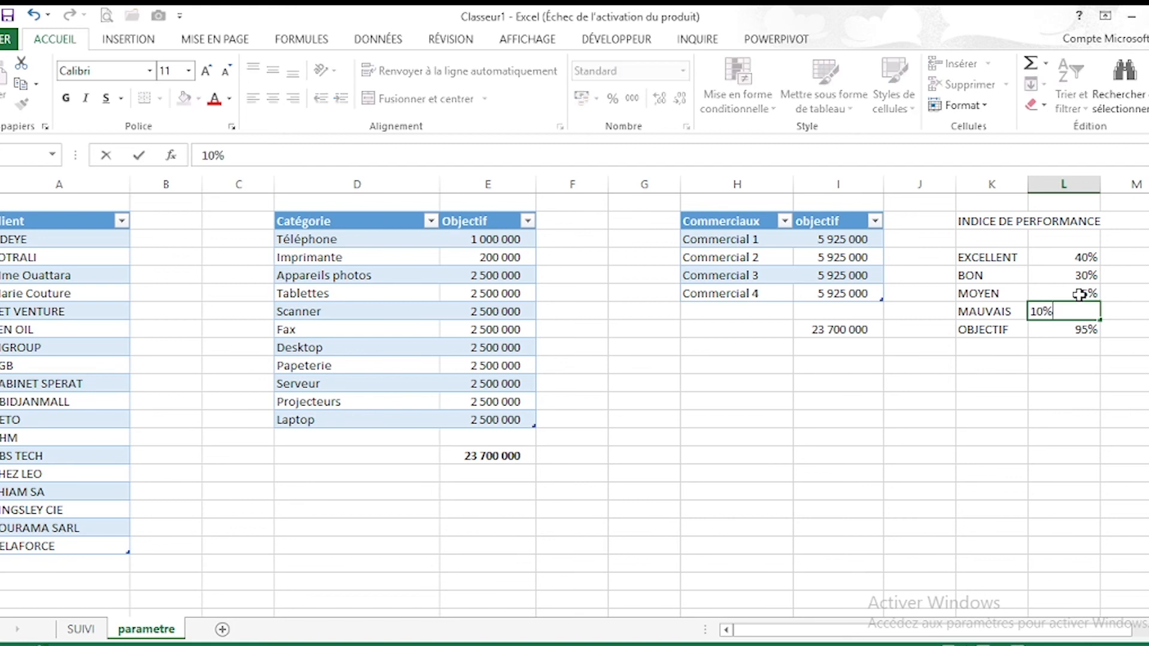
key("Return")
left_click(1067, 275)
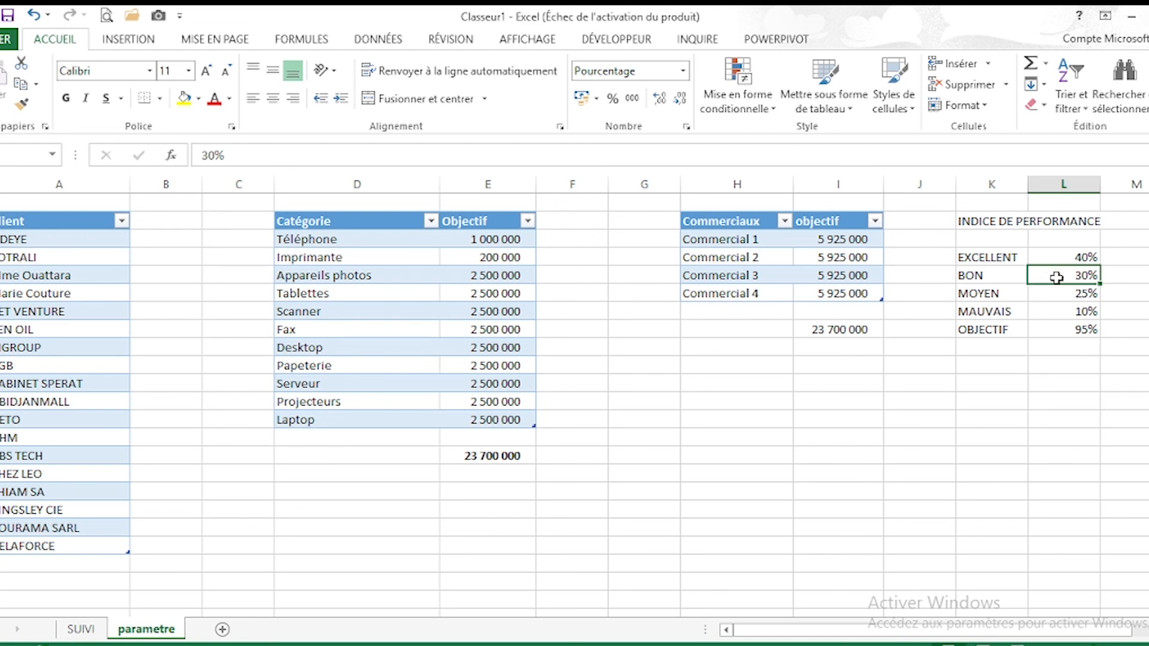
left_click(1069, 293)
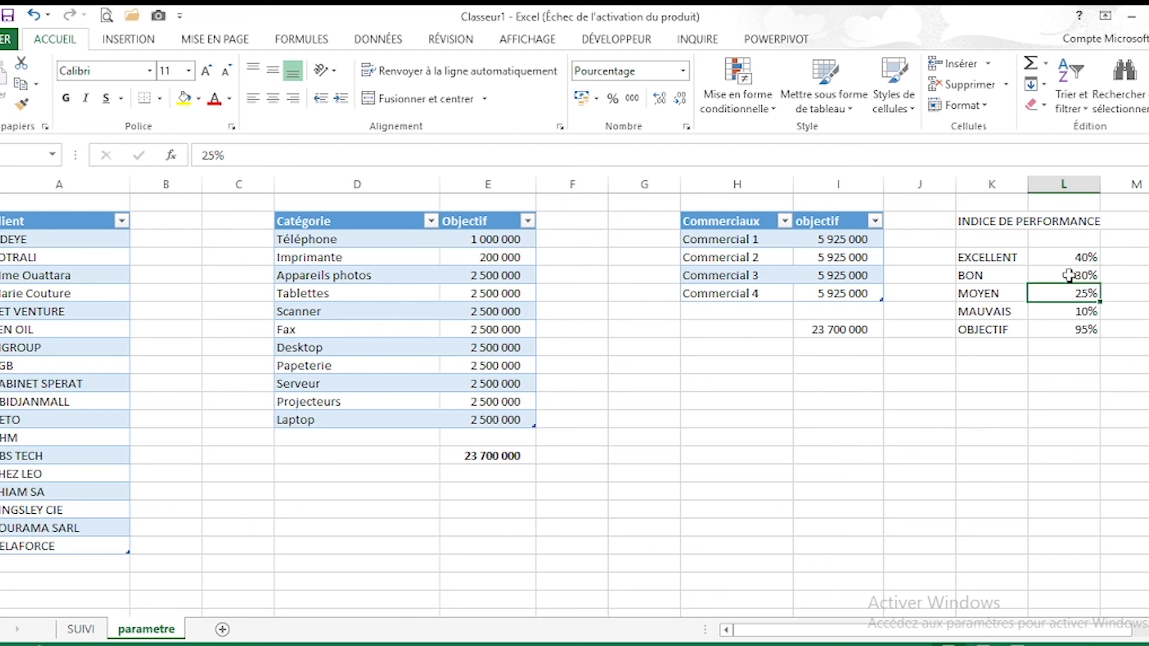
left_click(1061, 313)
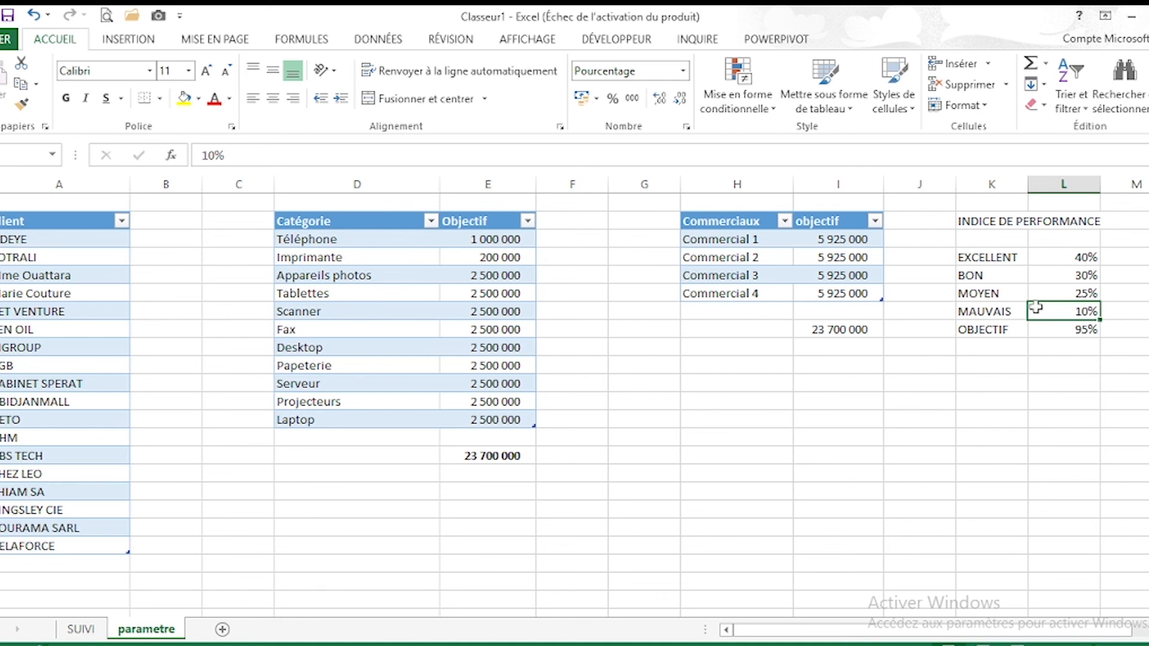
left_click(1070, 292)
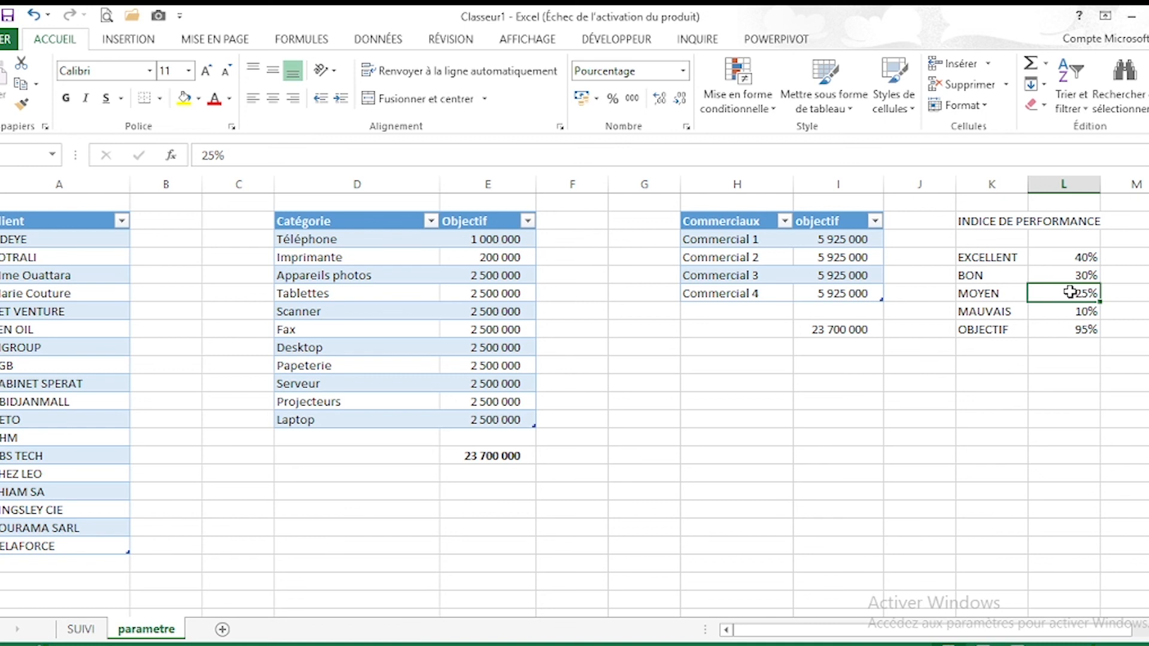
left_click(1060, 333)
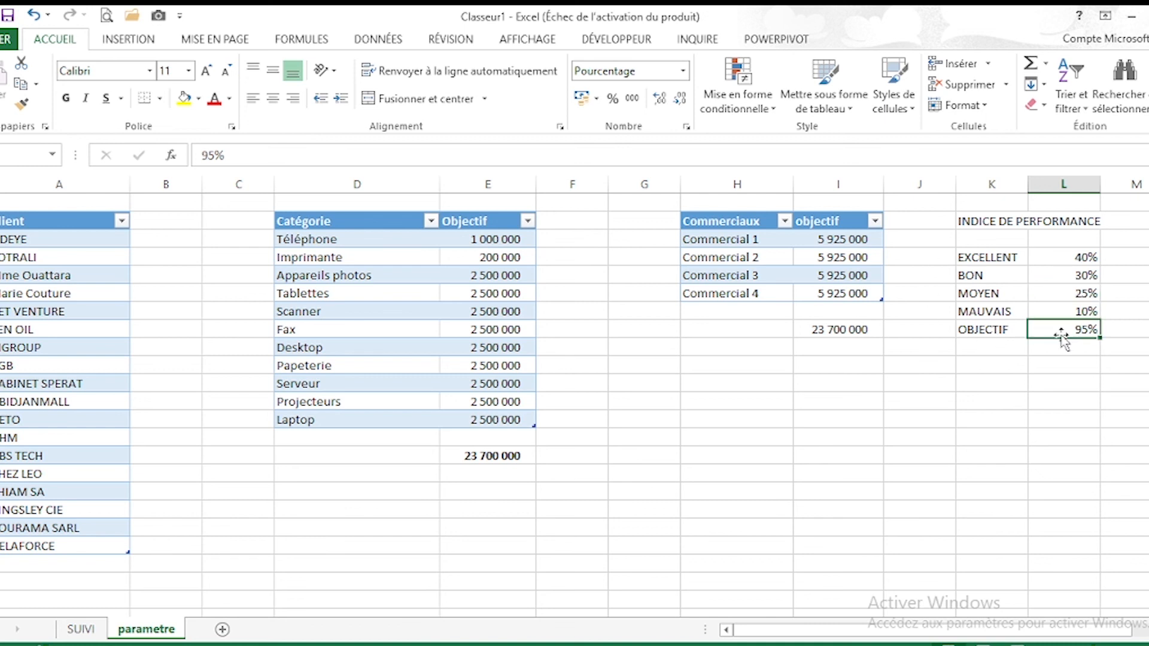
Step: Make the OBJECTIF label and its percentage in K8:L8 bold
left_click_drag(998, 331, 1042, 331)
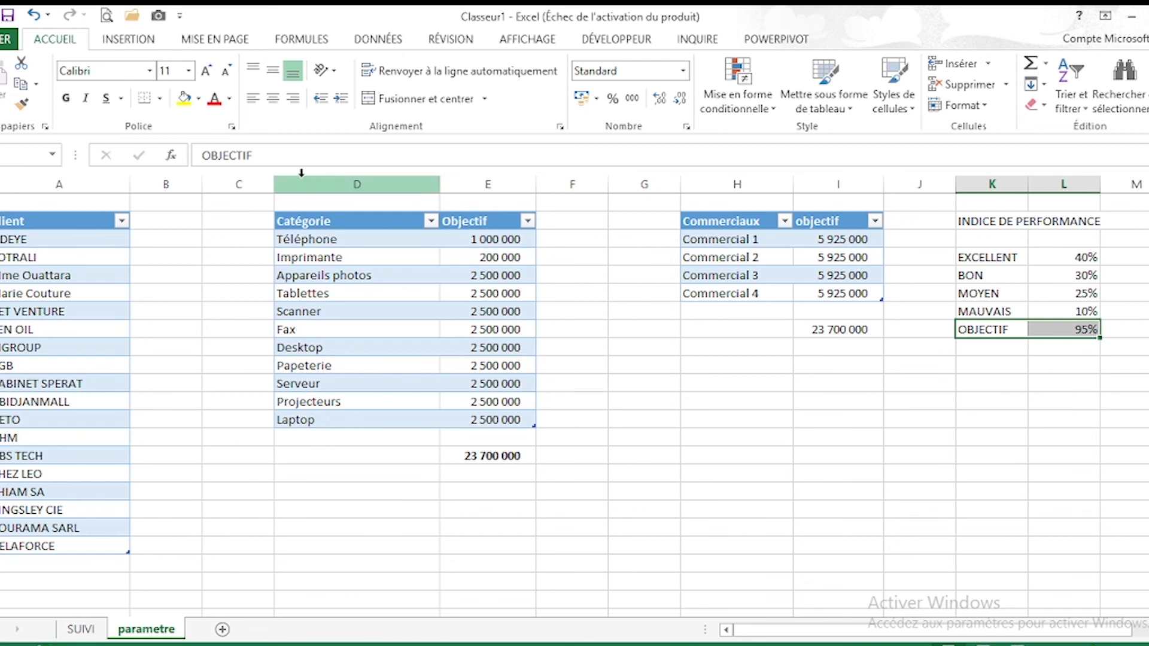
left_click(66, 98)
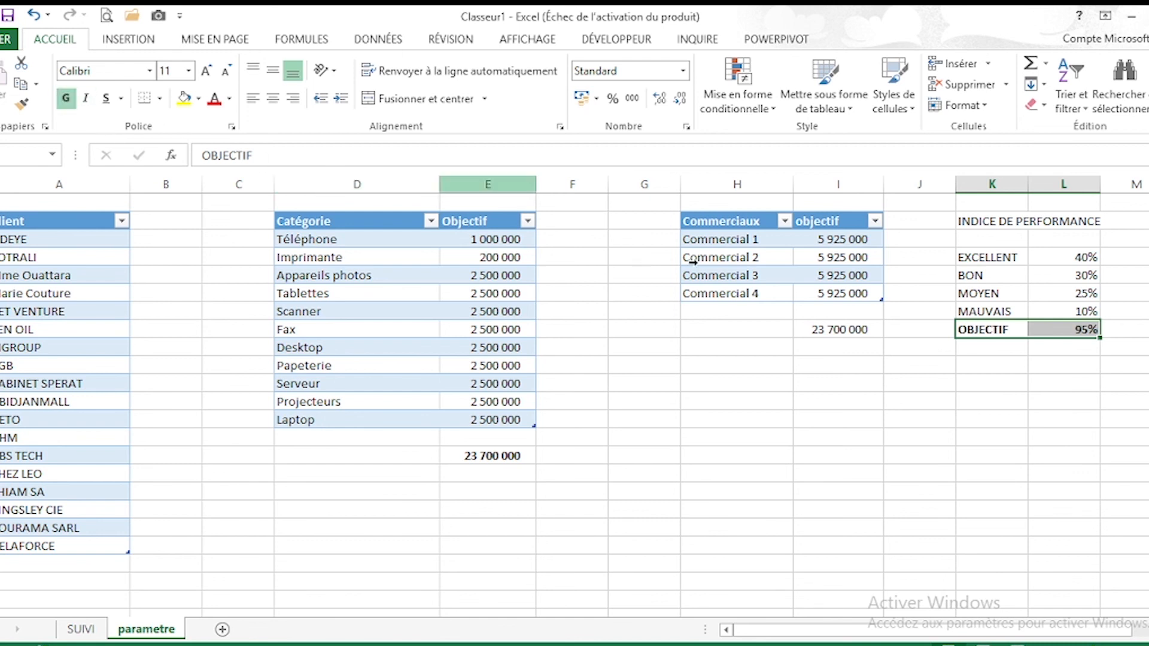
left_click(961, 376)
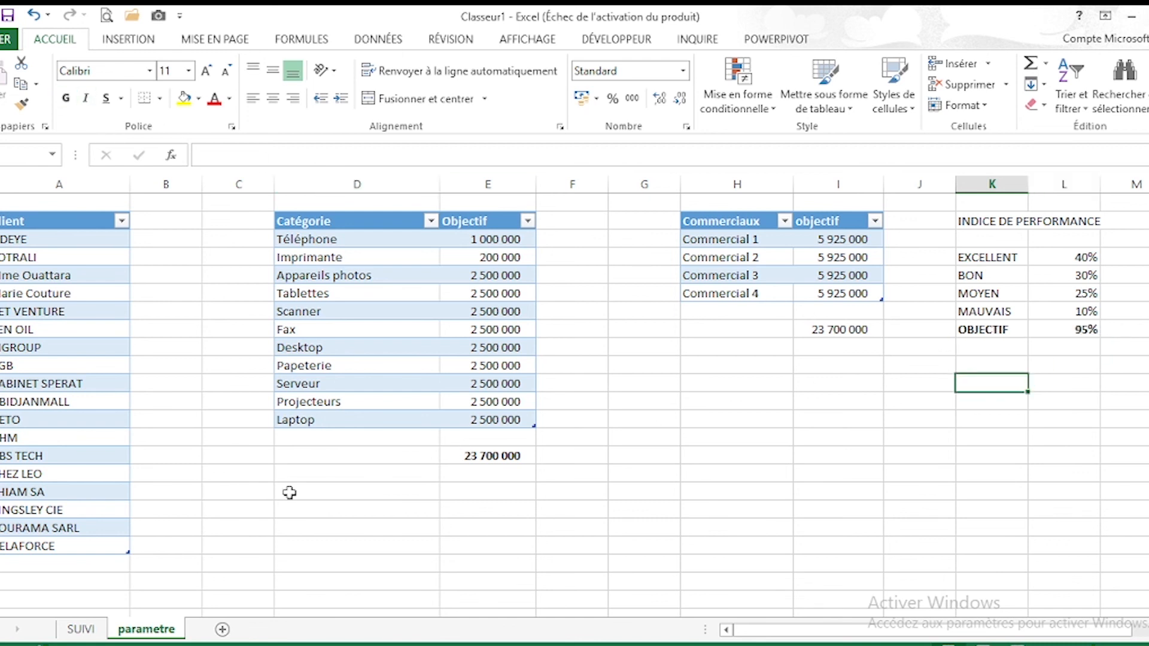